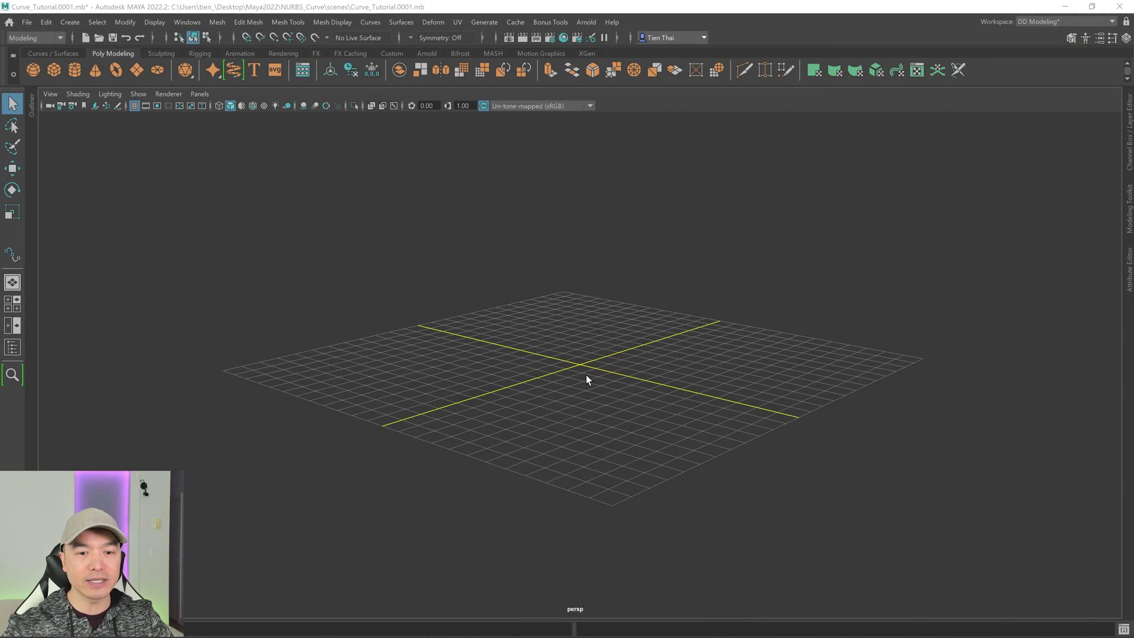
# Switch to a maximized front view and hide its grid.
pyautogui.press('space')
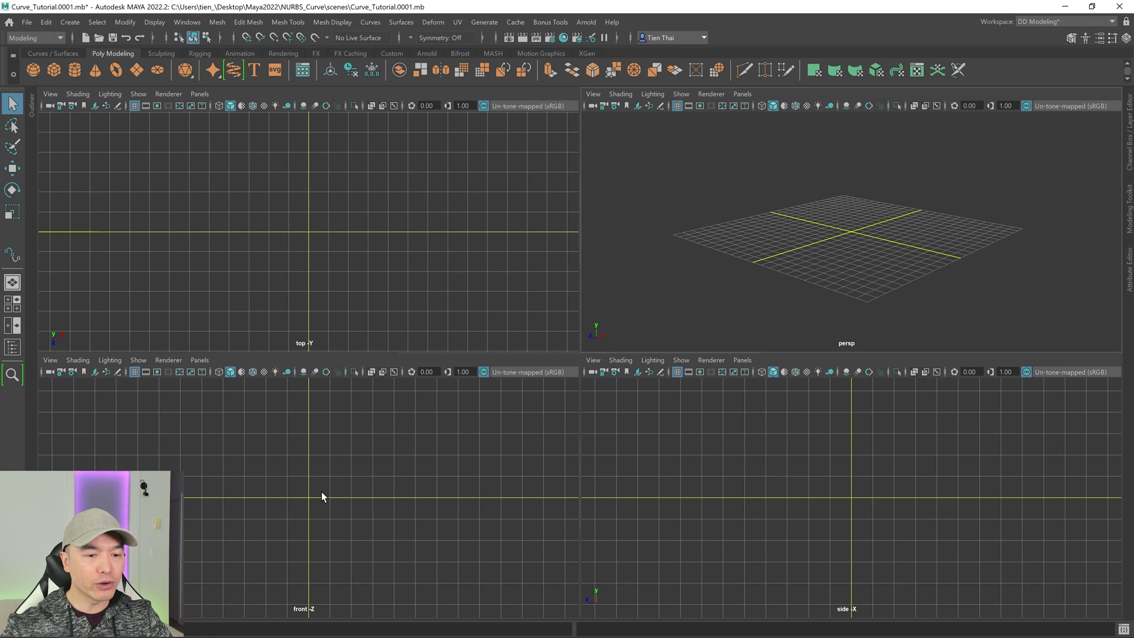
pyautogui.press('space')
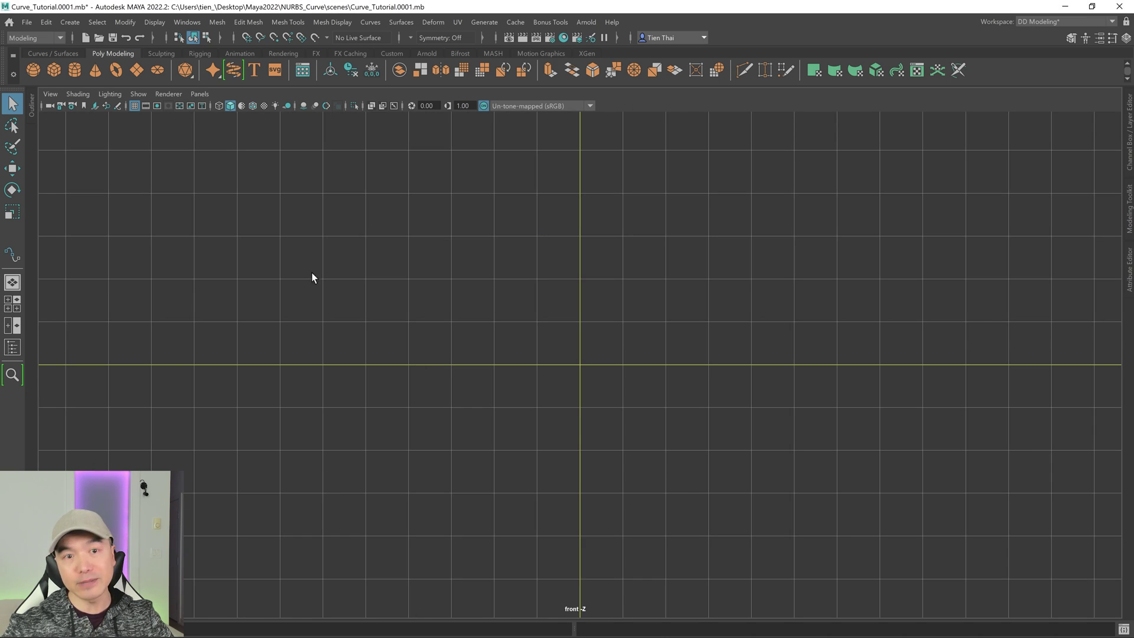
pyautogui.click(135, 106)
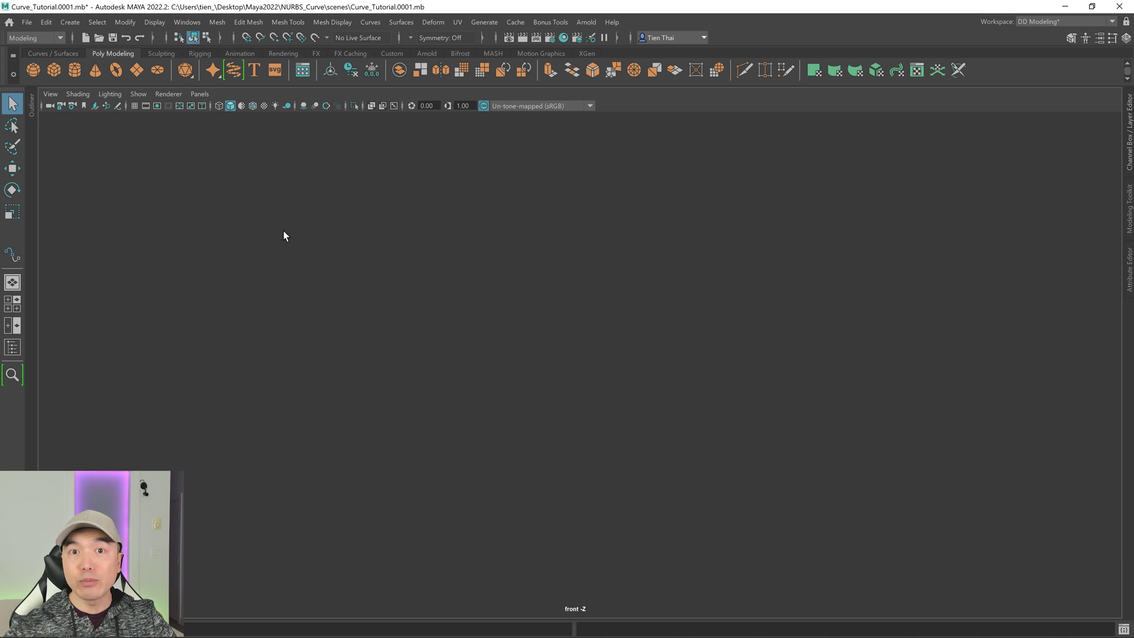
# Draw an open S-shaped curve with the CV Curve Tool using eight control vertices, starting at the lower end and finishing at the upper right.
pyautogui.click(70, 22)
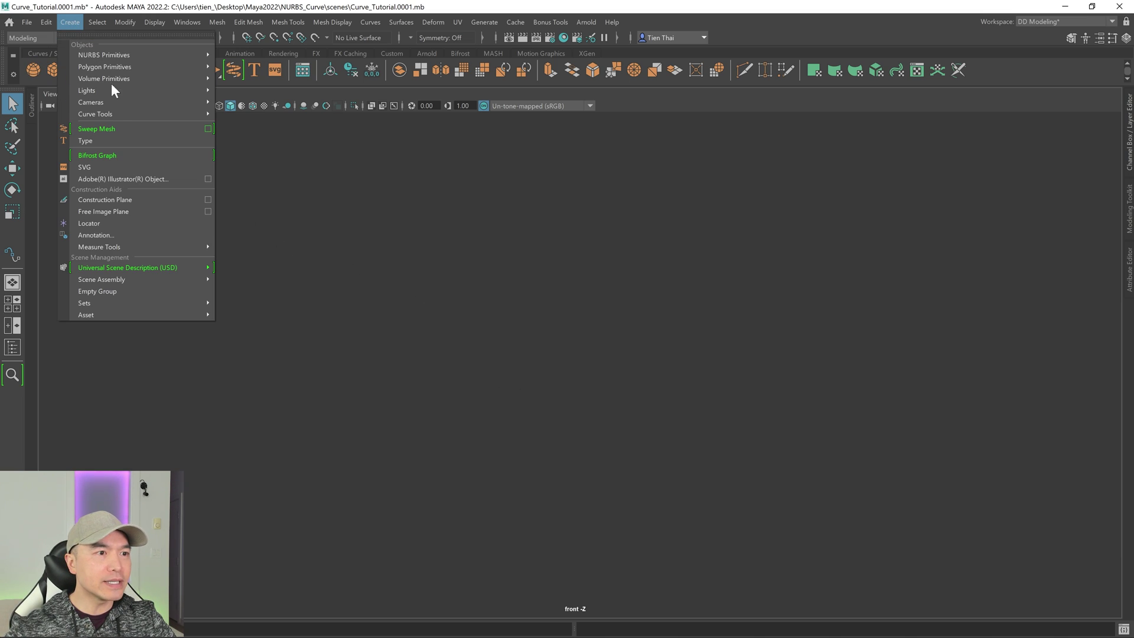
pyautogui.moveTo(130, 112)
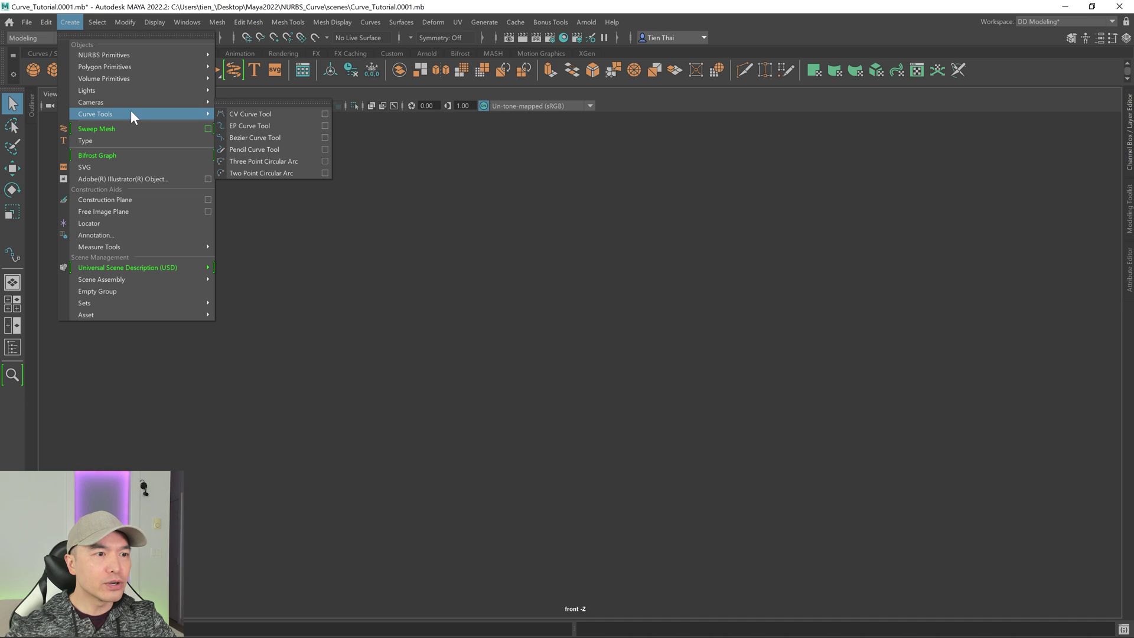
pyautogui.click(265, 113)
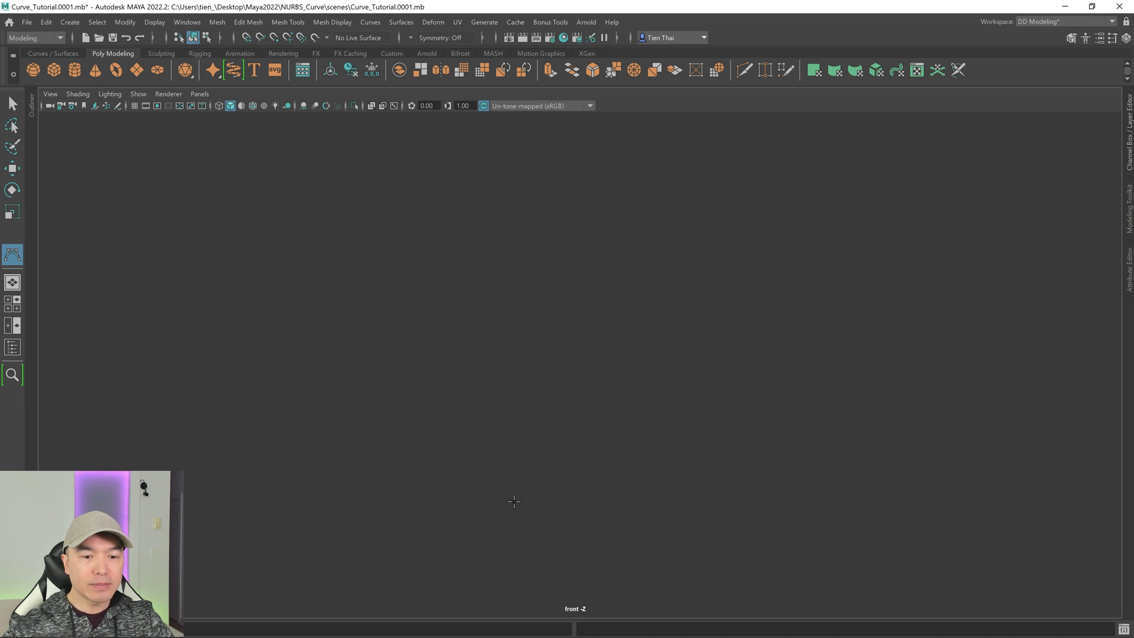
pyautogui.click(499, 515)
pyautogui.click(383, 494)
pyautogui.click(328, 420)
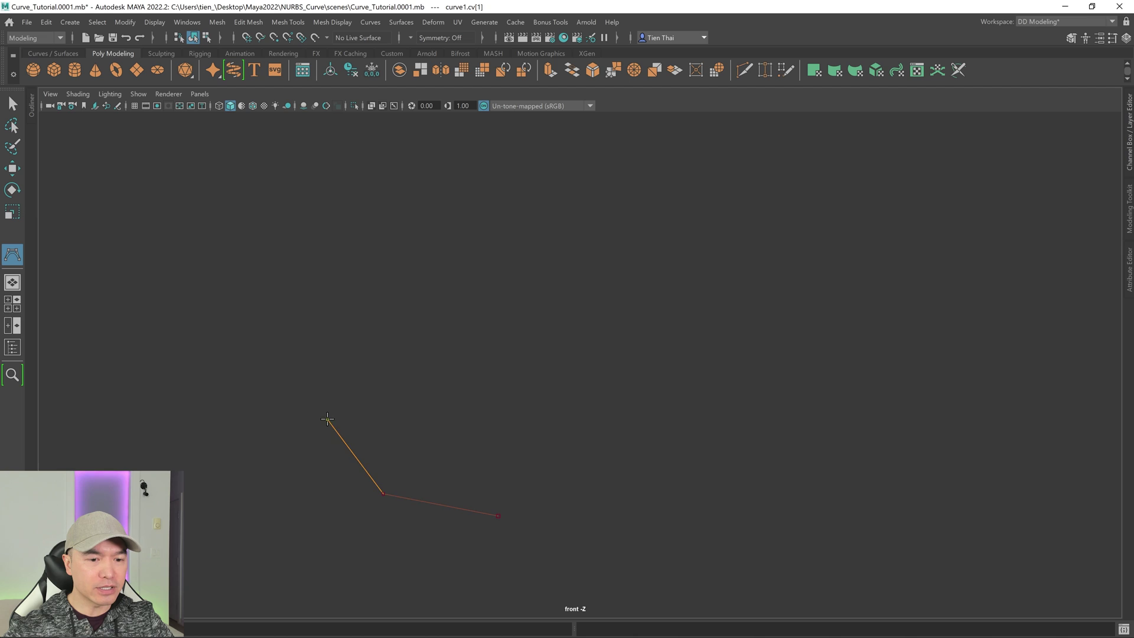
pyautogui.click(343, 334)
pyautogui.click(424, 276)
pyautogui.click(543, 283)
pyautogui.click(642, 254)
pyautogui.click(695, 176)
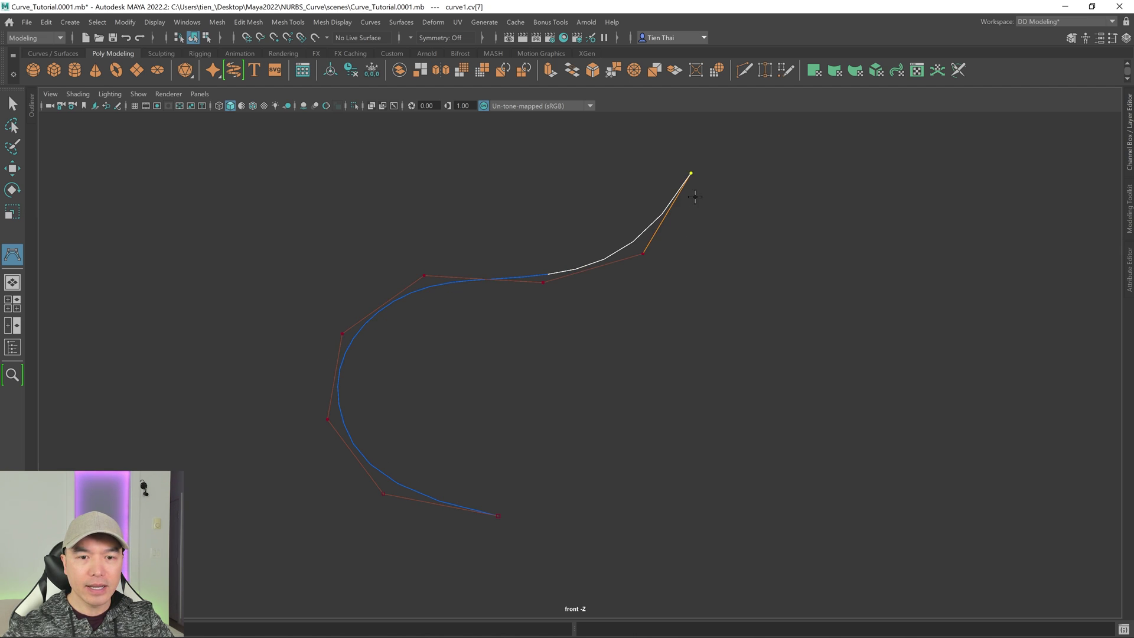
pyautogui.scroll(-1, 765, 313)
pyautogui.keyDown('alt'); pyautogui.moveTo(765, 314); pyautogui.dragTo(658, 331, button='middle'); pyautogui.keyUp('alt')
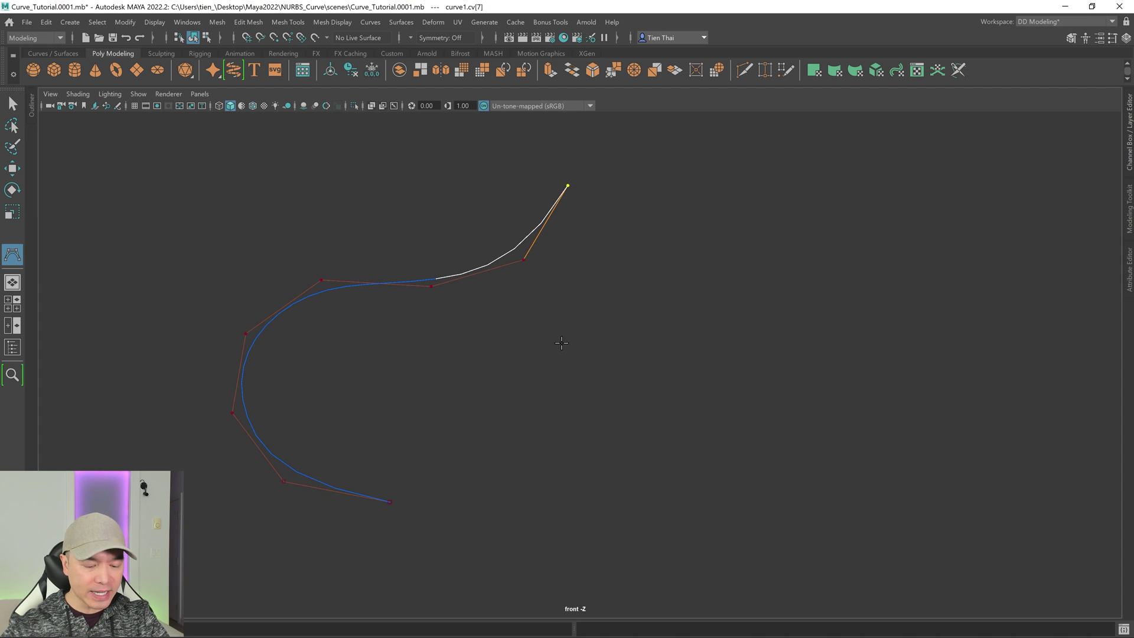
pyautogui.press('q')
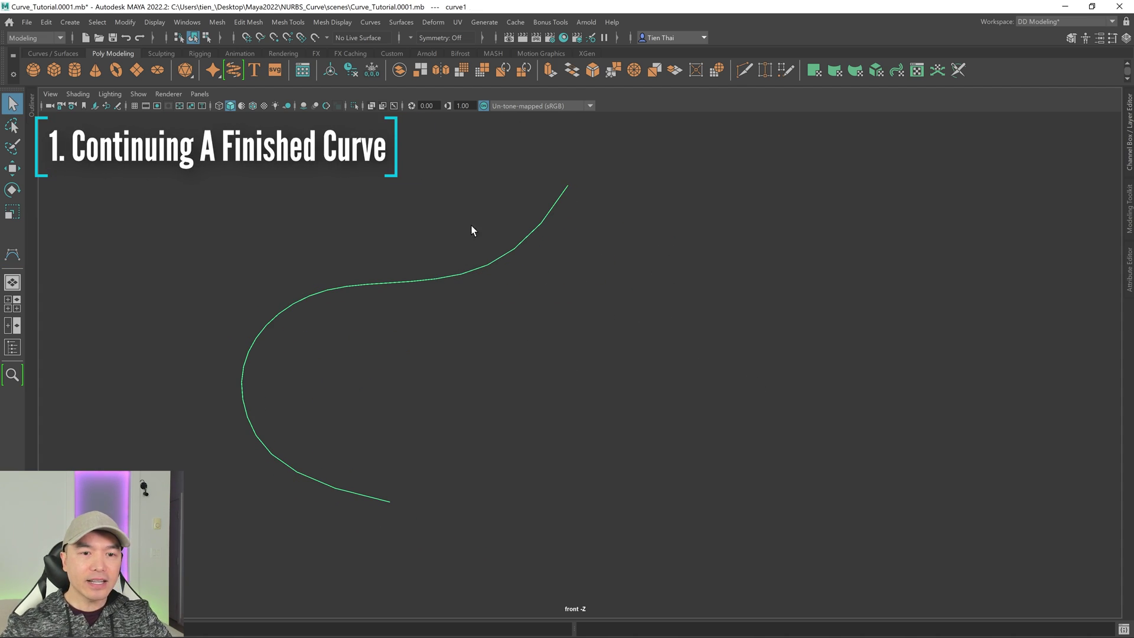
# Tear off the Curves command list as a floating window and place it clear of the curve.
pyautogui.scroll(-2, 549, 358)
pyautogui.keyDown('alt'); pyautogui.moveTo(501, 383); pyautogui.dragTo(392, 397, button='middle'); pyautogui.keyUp('alt')
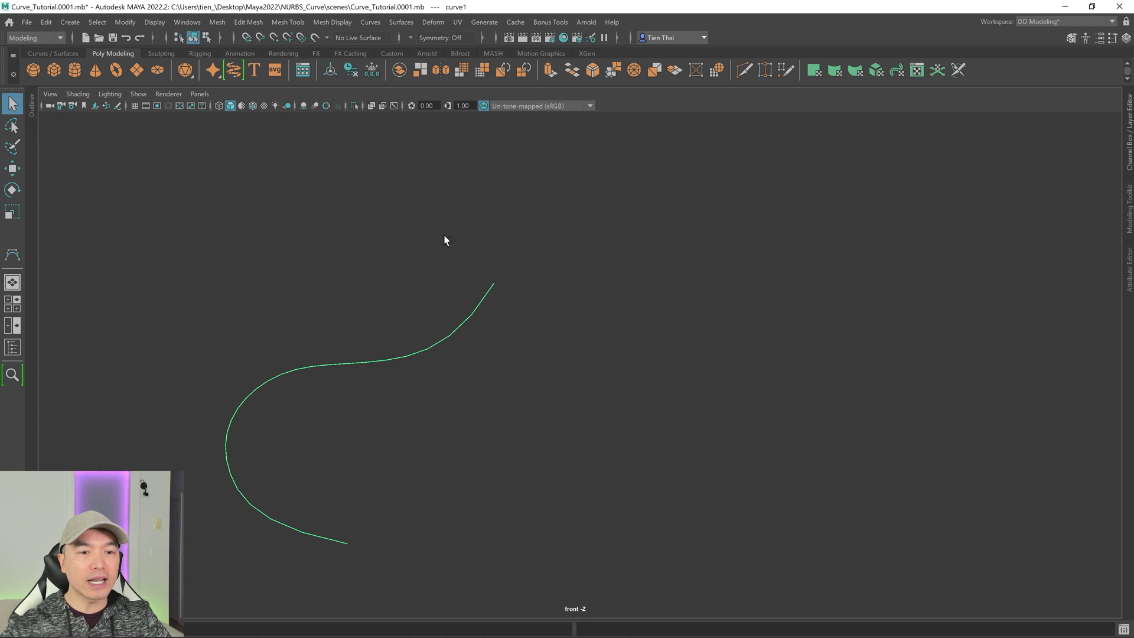
pyautogui.click(371, 22)
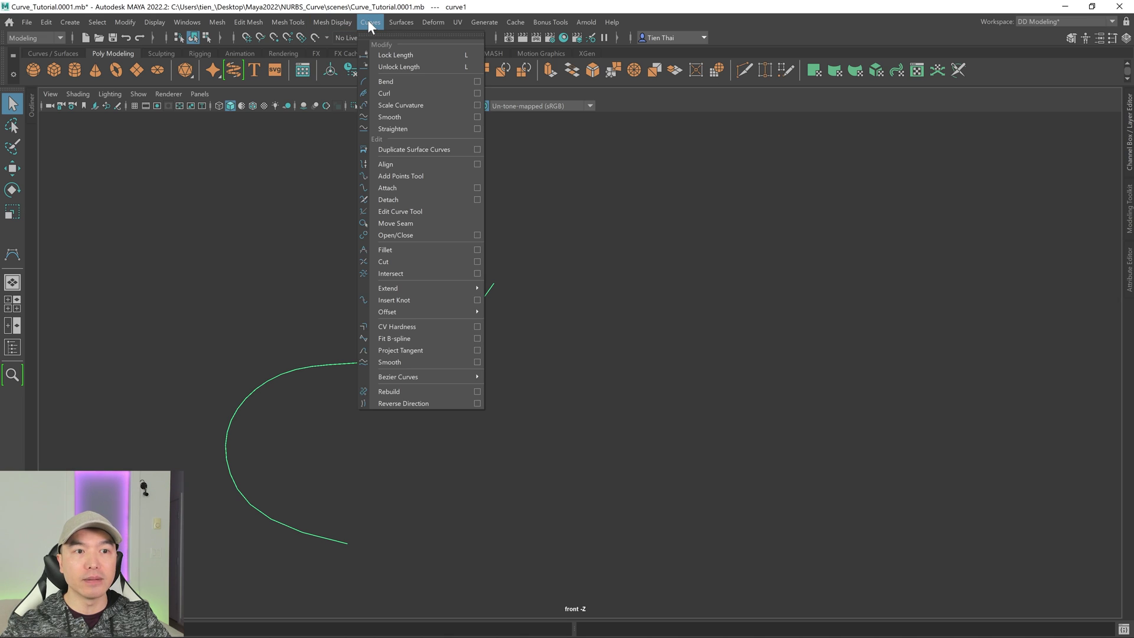
pyautogui.click(395, 35)
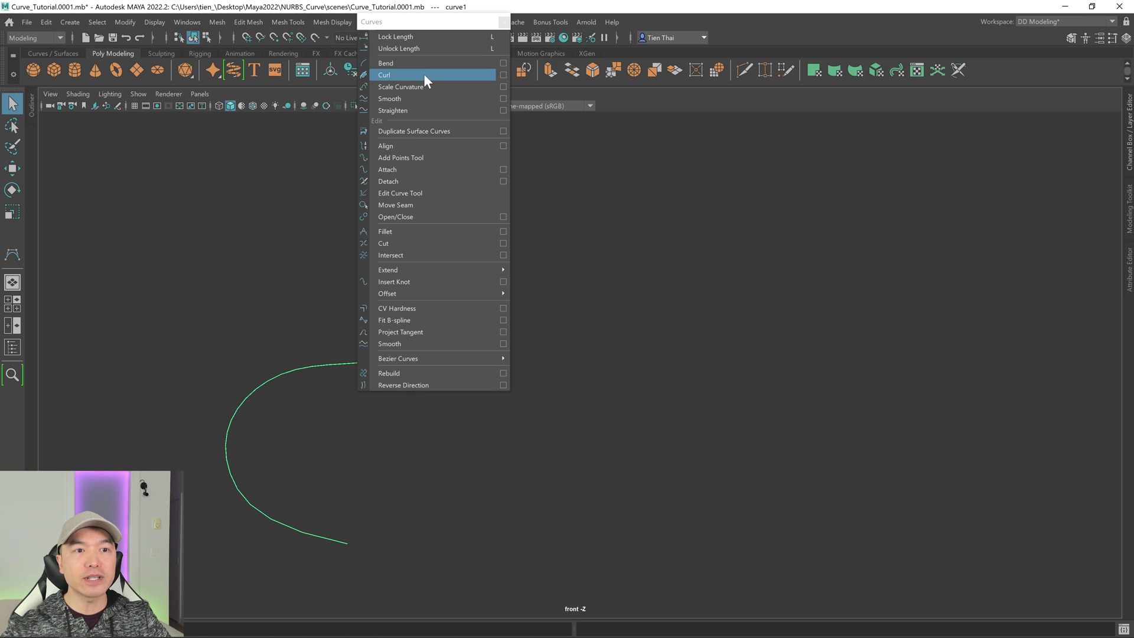
pyautogui.moveTo(407, 28); pyautogui.dragTo(1021, 120)
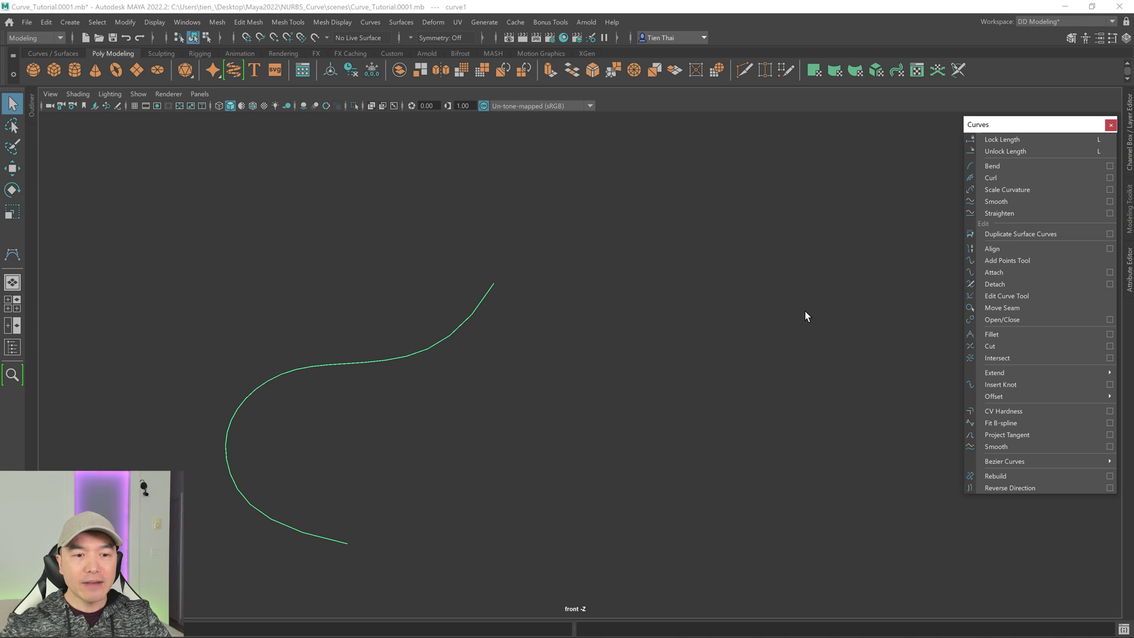
# Continue the curve from its upper-right end with the Add Points Tool, placing five points that arch over and back down, and complete the tool.
pyautogui.click(1014, 260)
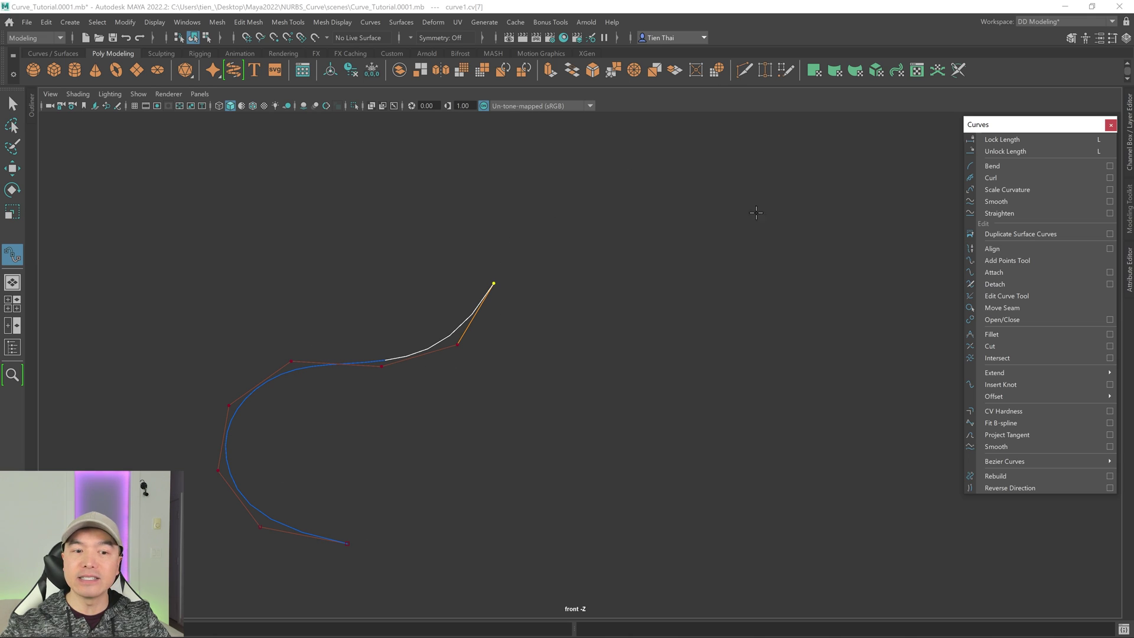
pyautogui.click(563, 251)
pyautogui.click(644, 251)
pyautogui.click(696, 322)
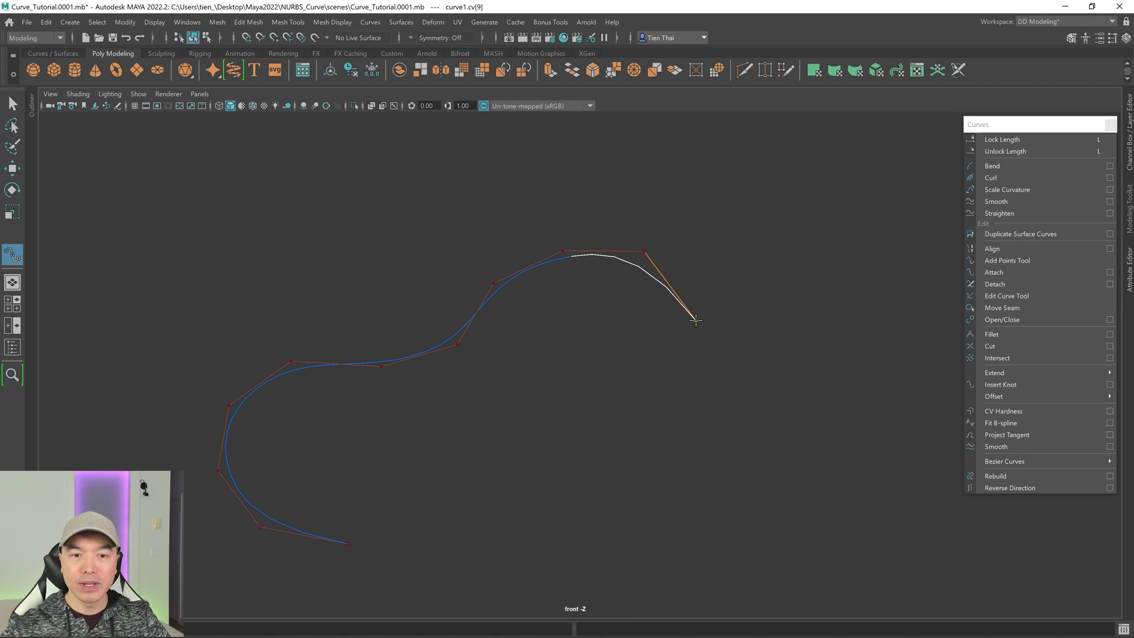
pyautogui.click(672, 421)
pyautogui.click(605, 477)
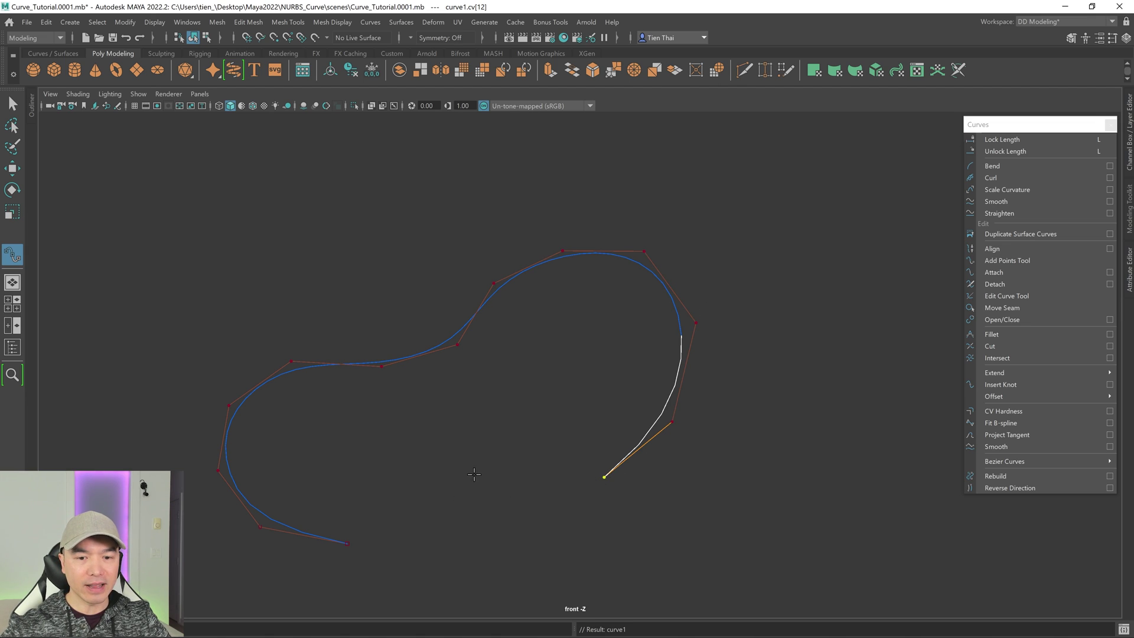
pyautogui.rightClick(777, 261)
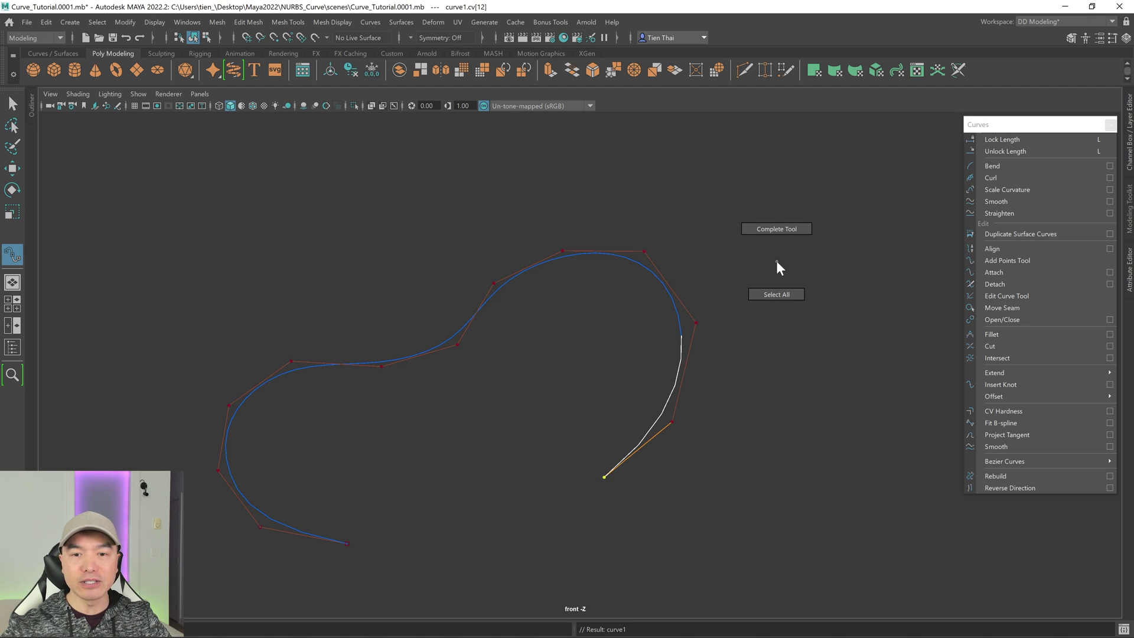
pyautogui.moveTo(778, 229); pyautogui.dragTo(778, 229, button='right')
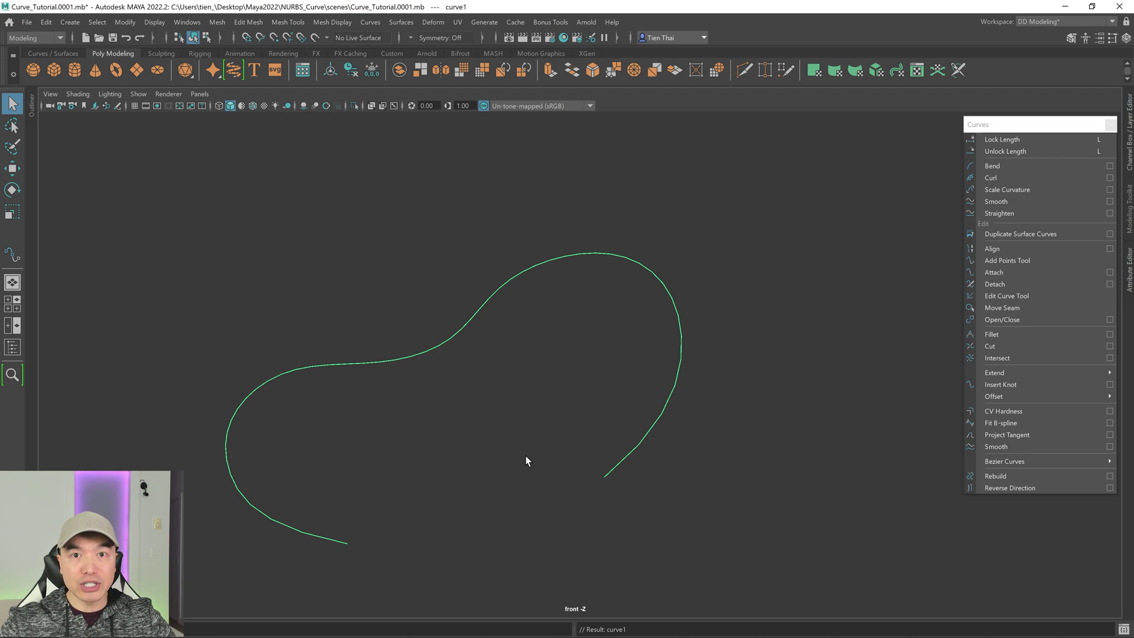
# Inspect the curve's control vertices to tell its start from its end, and return to object mode.
pyautogui.scroll(-2, 552, 402)
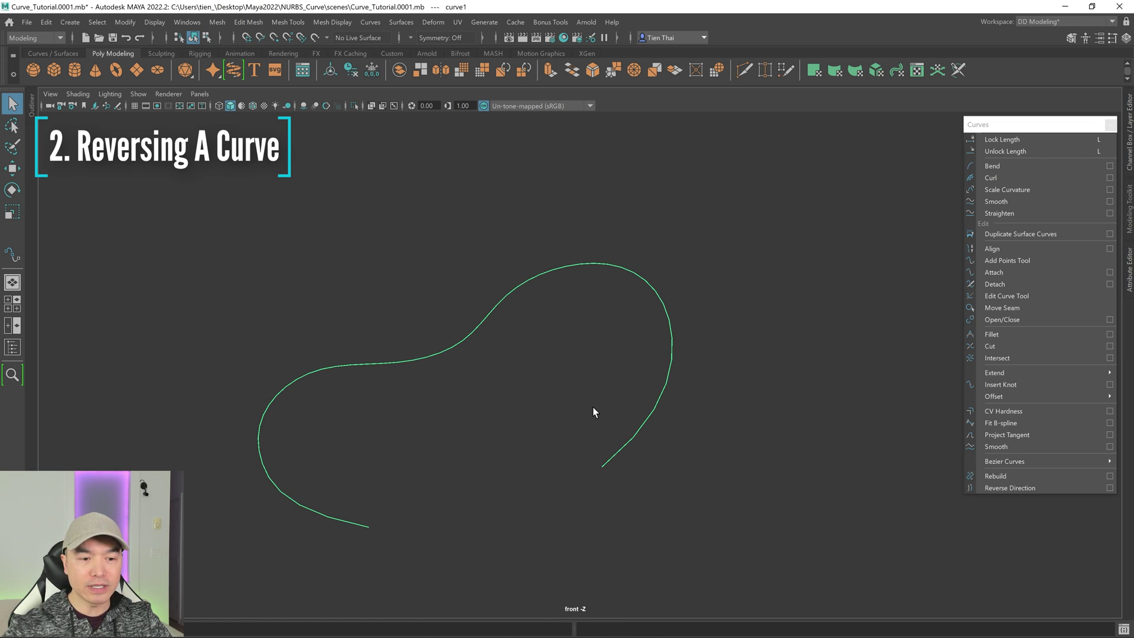
pyautogui.moveTo(449, 309); pyautogui.dragTo(497, 359)
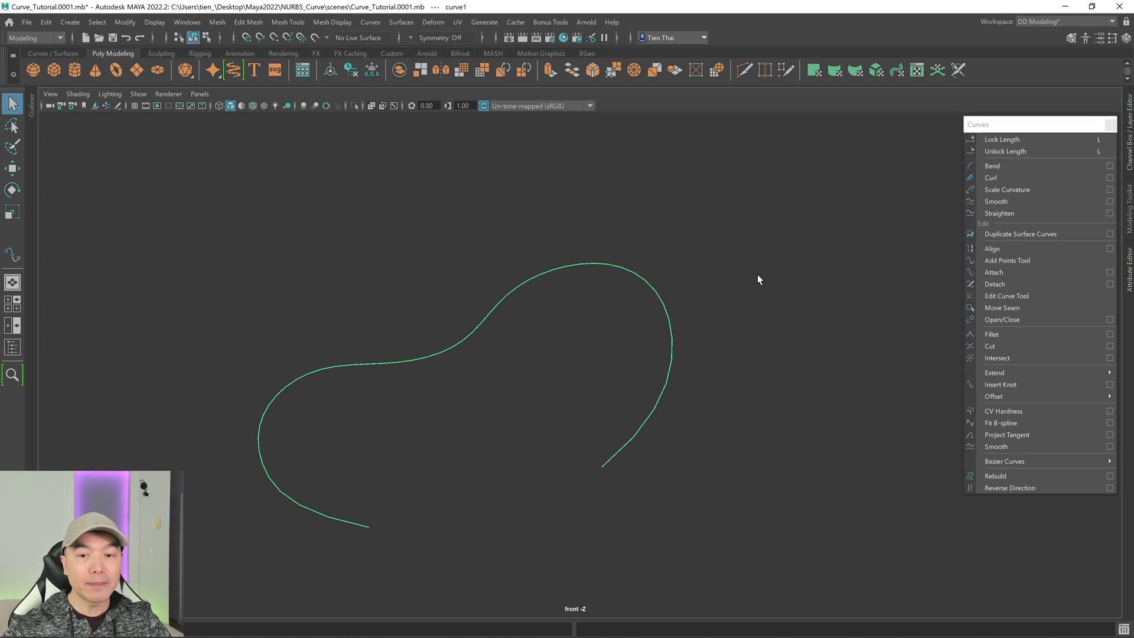
pyautogui.rightClick(658, 297)
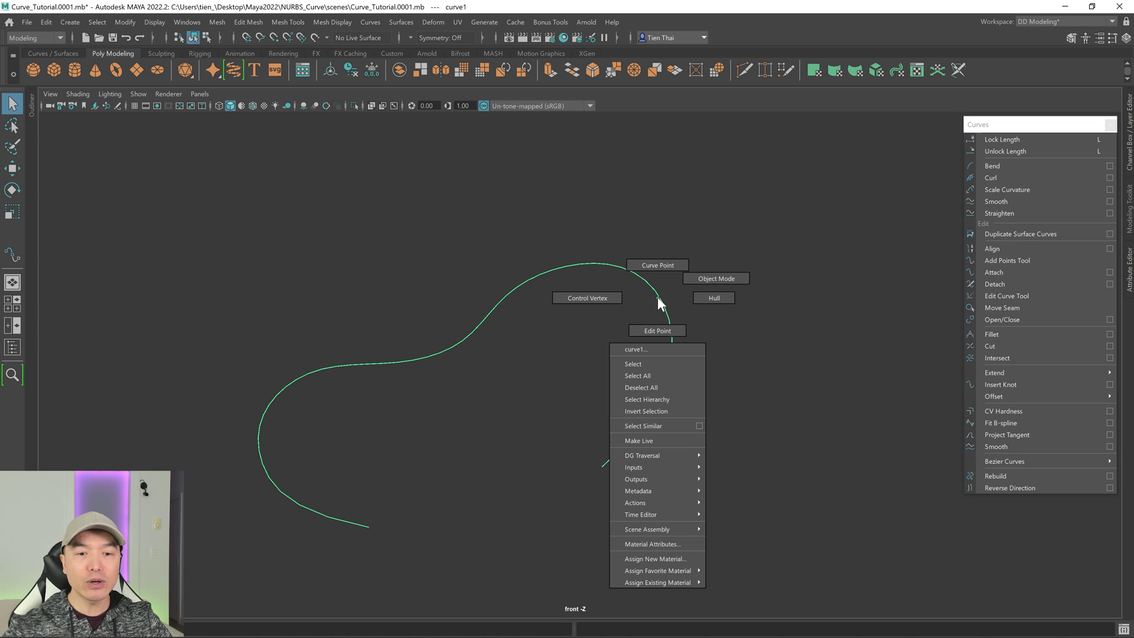
pyautogui.click(566, 298)
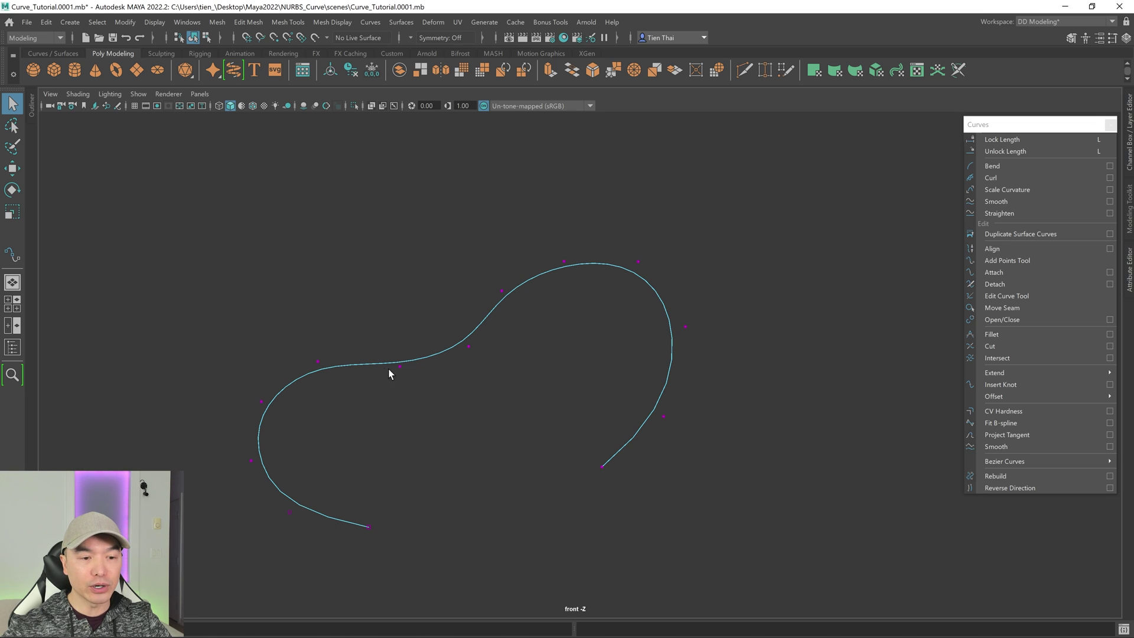
pyautogui.moveTo(600, 331); pyautogui.dragTo(654, 309, button='right')
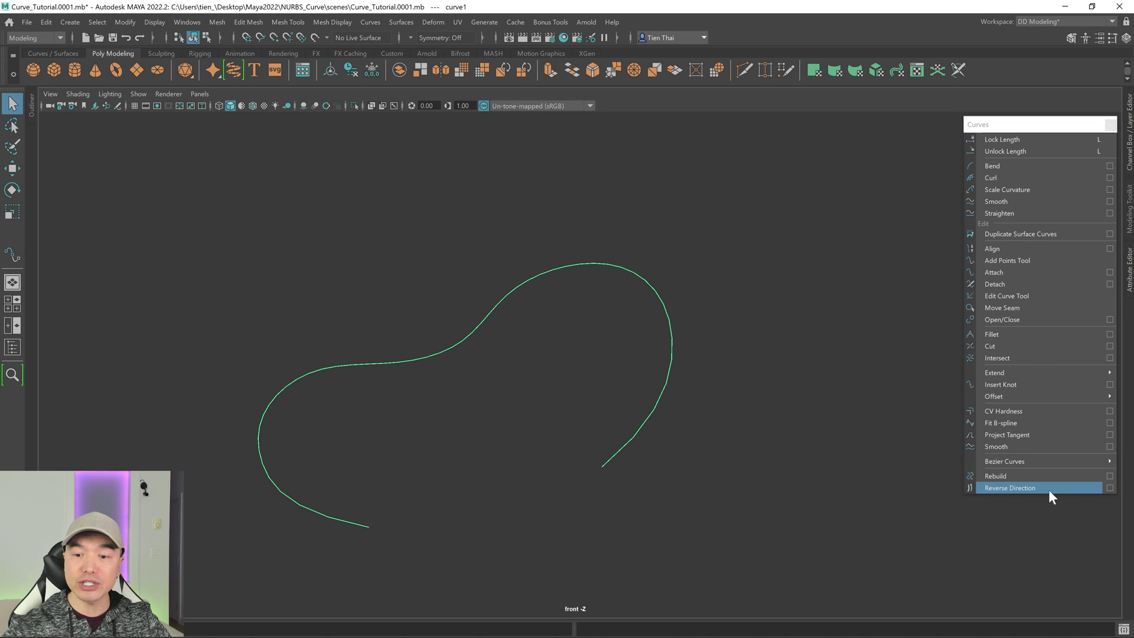
# Reverse the curve's direction and check it through the control vertices before returning to object mode.
pyautogui.click(1033, 486)
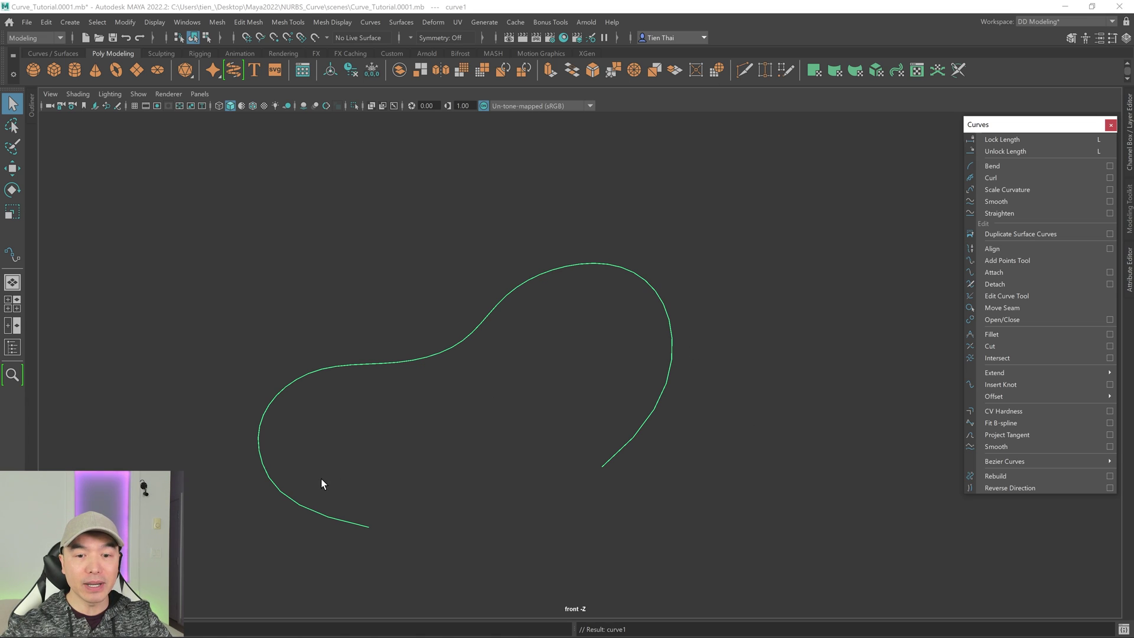
pyautogui.moveTo(751, 291); pyautogui.dragTo(670, 295, button='right')
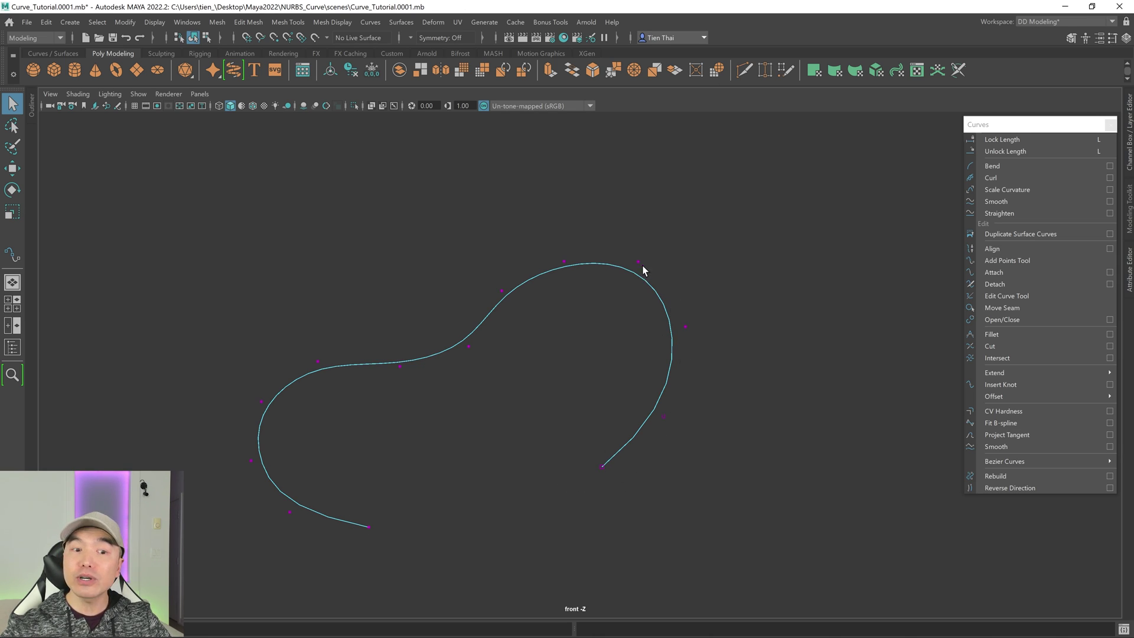
pyautogui.moveTo(587, 307); pyautogui.dragTo(663, 259, button='right')
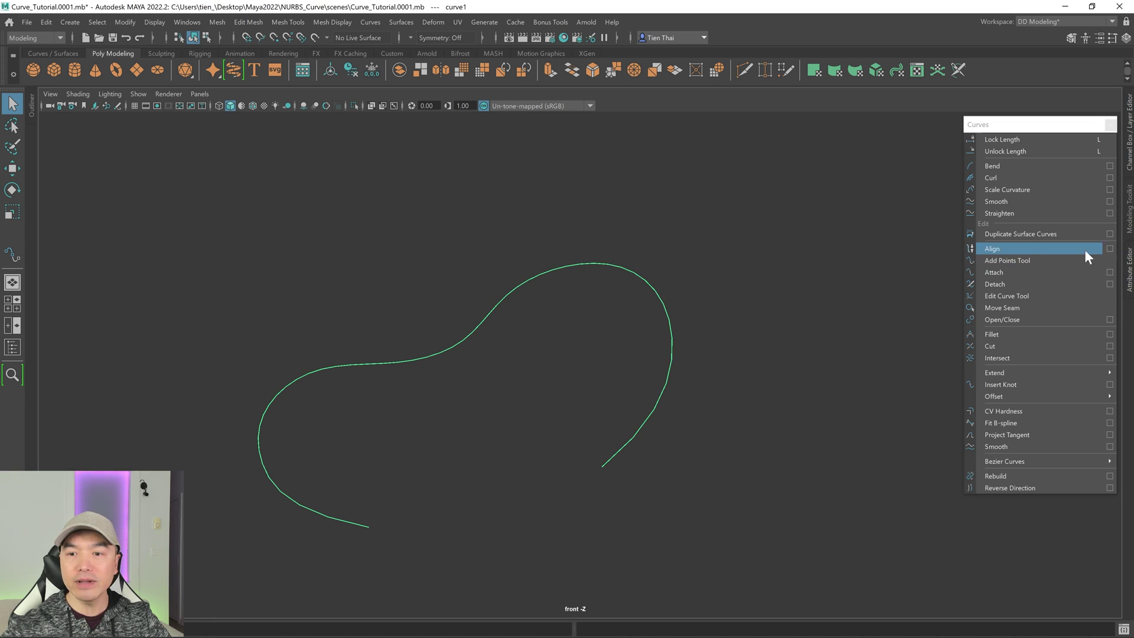
# Extend the curve from its lower-left end with the Add Points Tool, placing four points toward the opposite end, and complete the tool.
pyautogui.click(1021, 259)
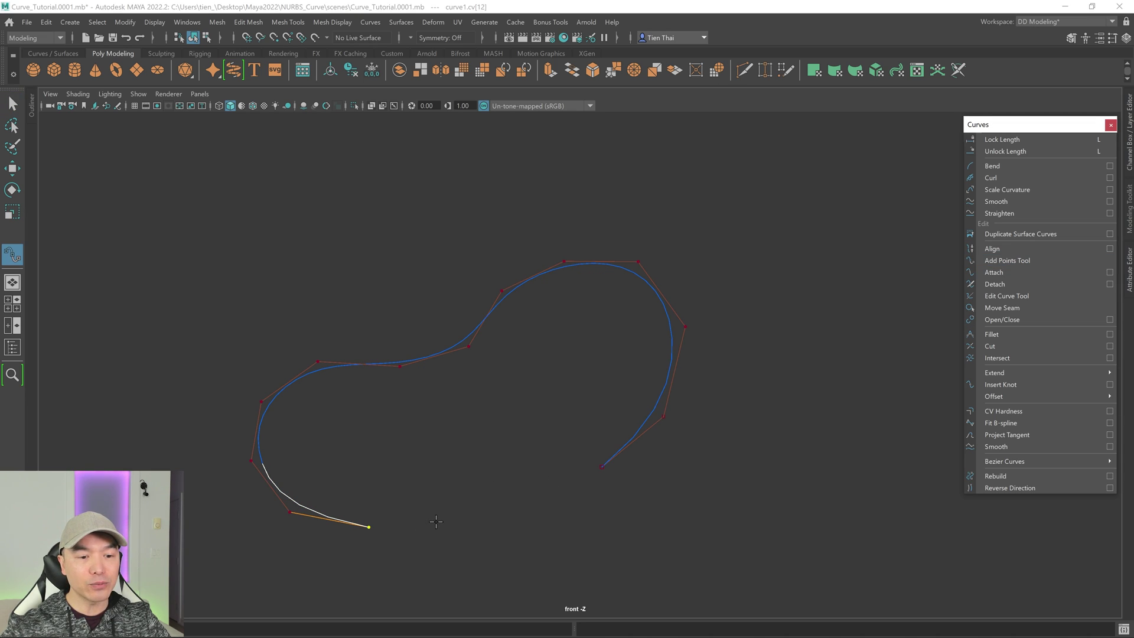
pyautogui.click(445, 524)
pyautogui.click(489, 517)
pyautogui.click(531, 503)
pyautogui.click(572, 487)
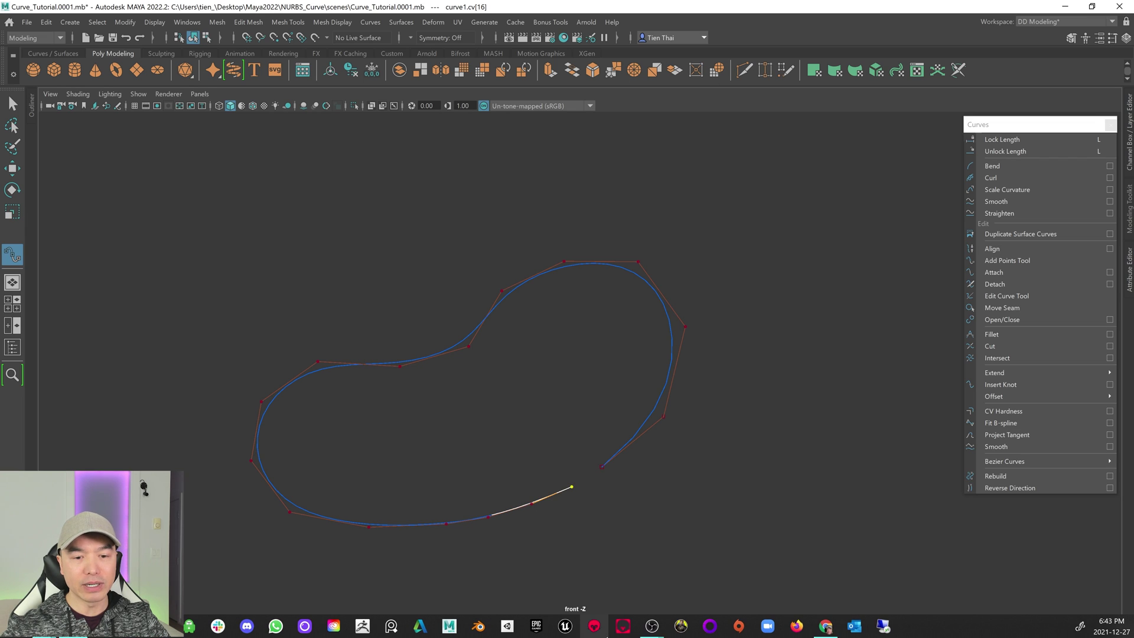
pyautogui.moveTo(544, 329); pyautogui.dragTo(542, 297, button='right')
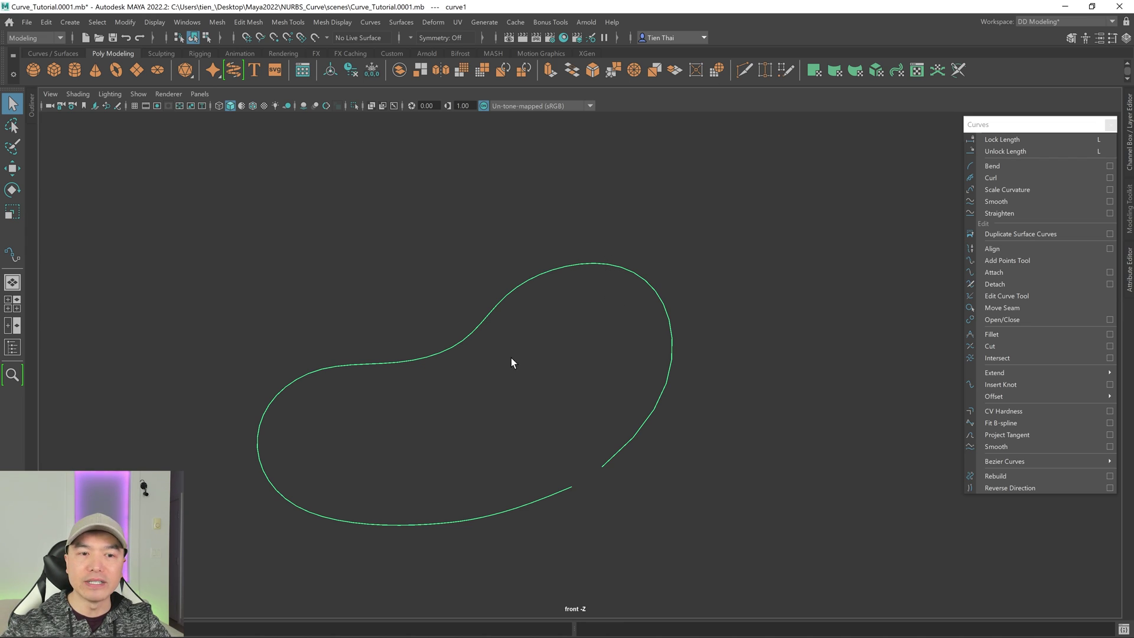
# Delete the two control vertices on the curve's upper-left bend and return to object mode.
pyautogui.moveTo(467, 338); pyautogui.dragTo(345, 325, button='right')
pyautogui.moveTo(235, 324); pyautogui.dragTo(332, 411)
pyautogui.press('Delete')
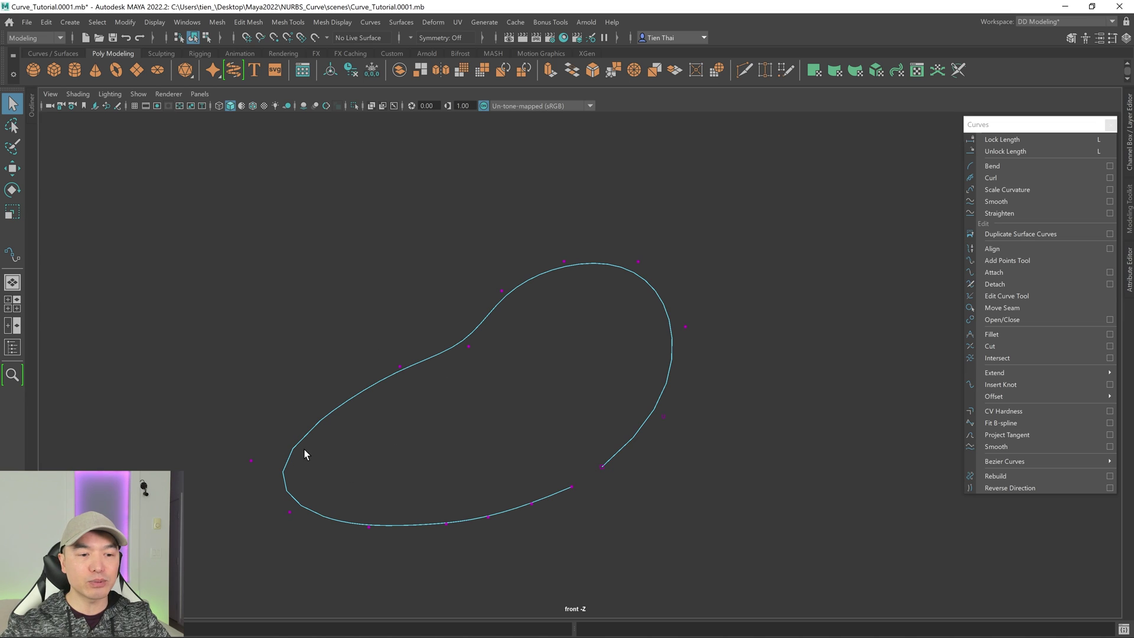
pyautogui.moveTo(467, 340); pyautogui.dragTo(514, 322, button='right')
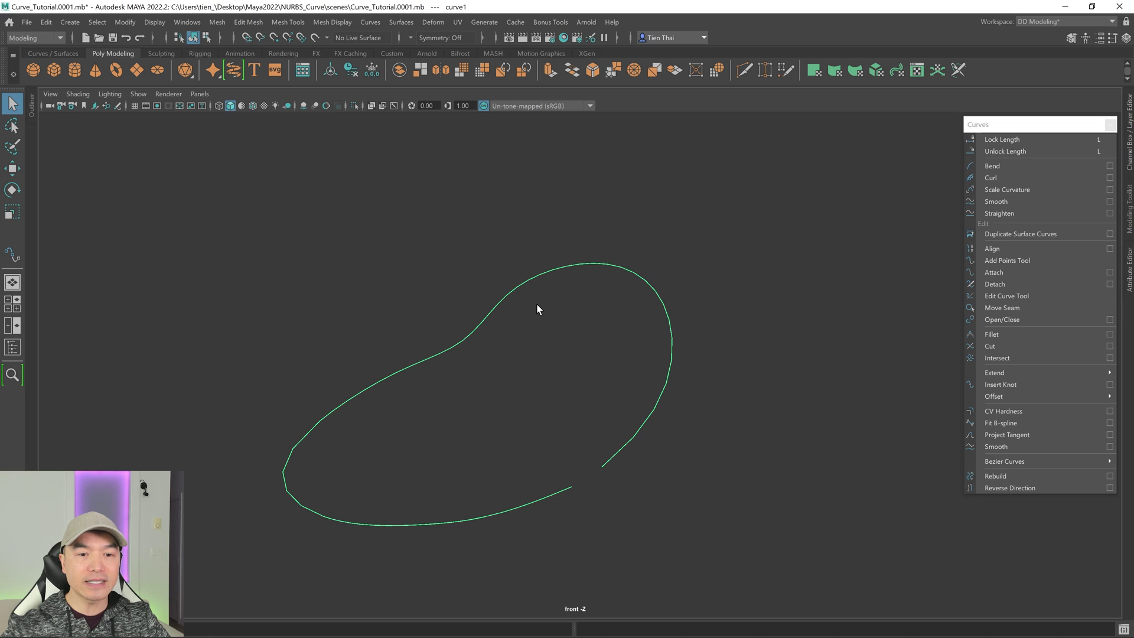
# Insert a knot at a curve point on the curve's upper-left stretch, using the default Insert Knot options.
pyautogui.rightClick(573, 323)
pyautogui.click(576, 291)
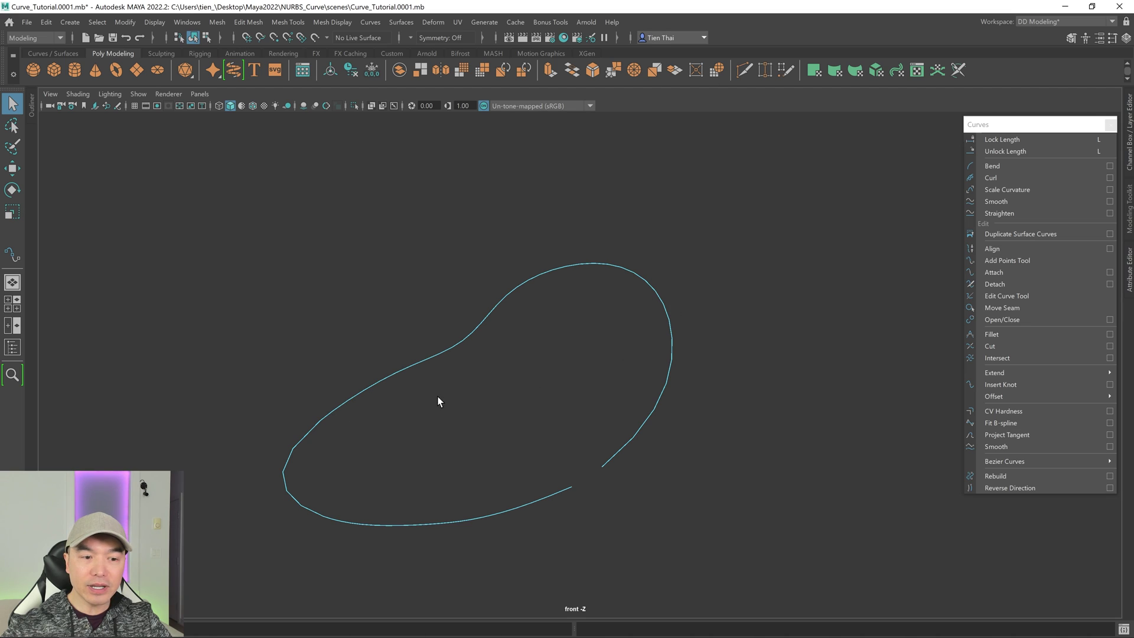
pyautogui.click(377, 383)
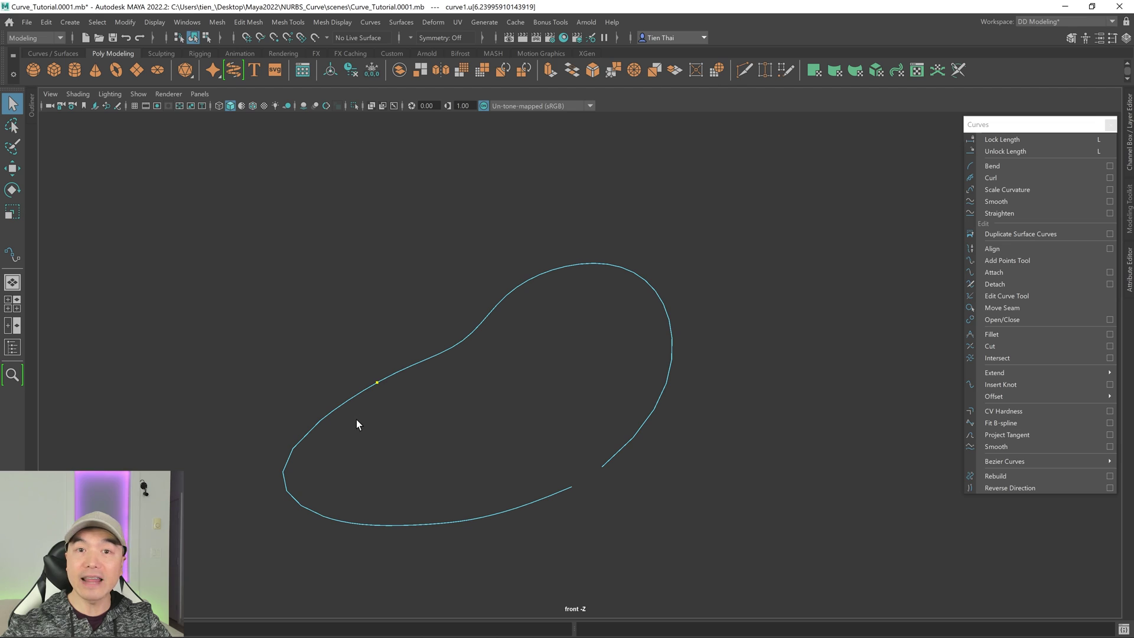
pyautogui.click(320, 419)
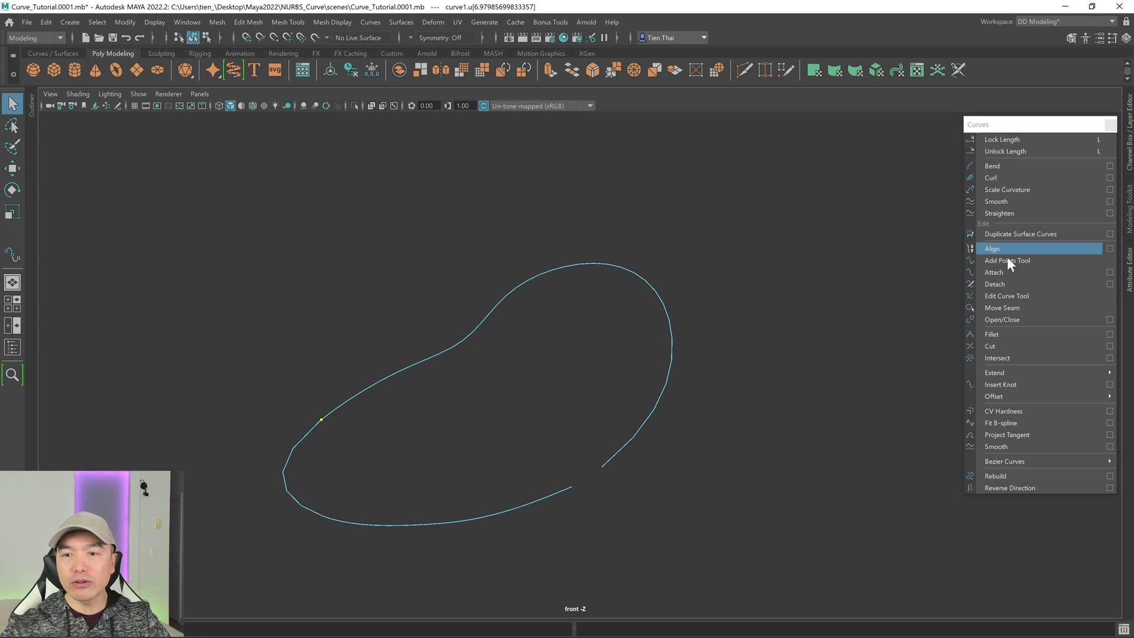
pyautogui.moveTo(1018, 374)
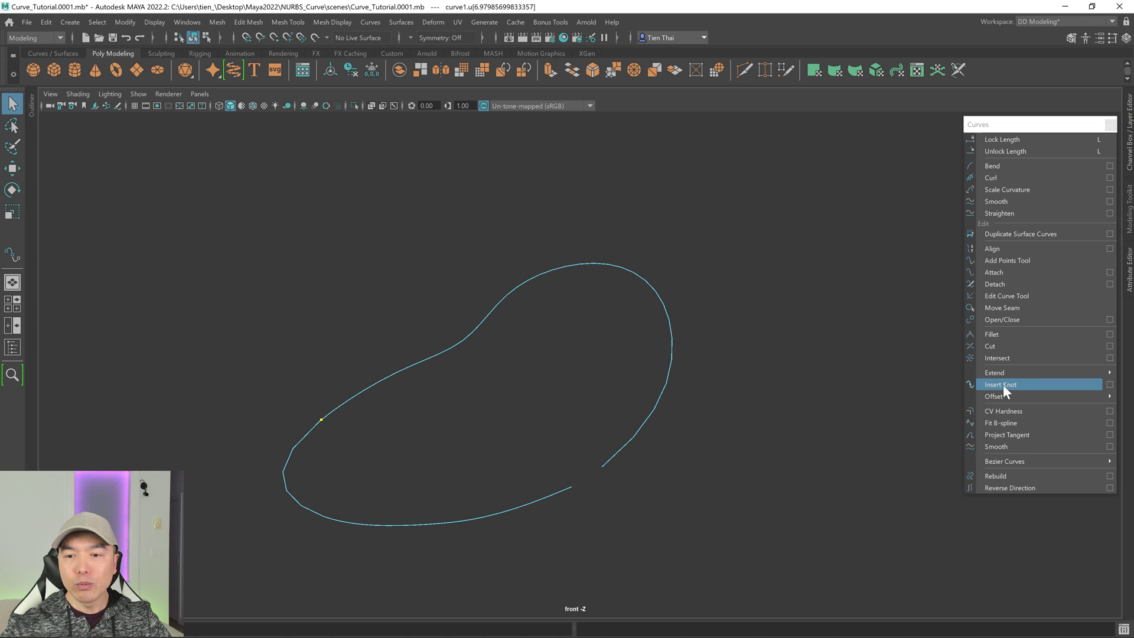
pyautogui.click(1110, 384)
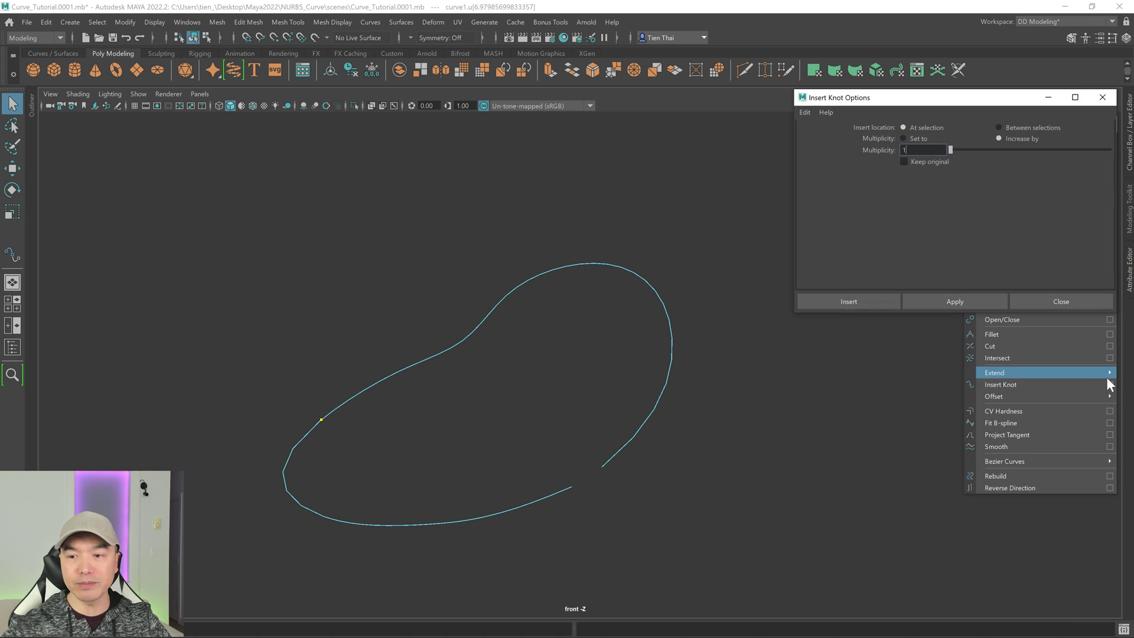
pyautogui.click(805, 112)
pyautogui.click(813, 135)
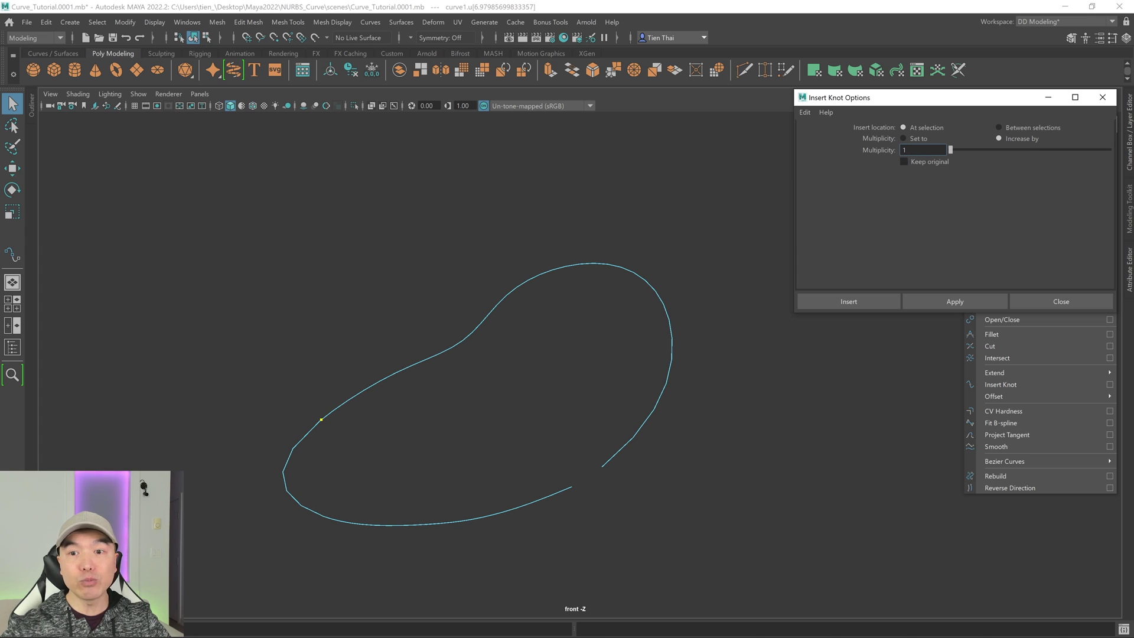
pyautogui.click(860, 300)
# Move the control vertex on the curve's upper-left stretch up and outward to form a bulge.
pyautogui.moveTo(371, 398); pyautogui.dragTo(290, 331, button='right')
pyautogui.click(340, 404)
pyautogui.press('w')
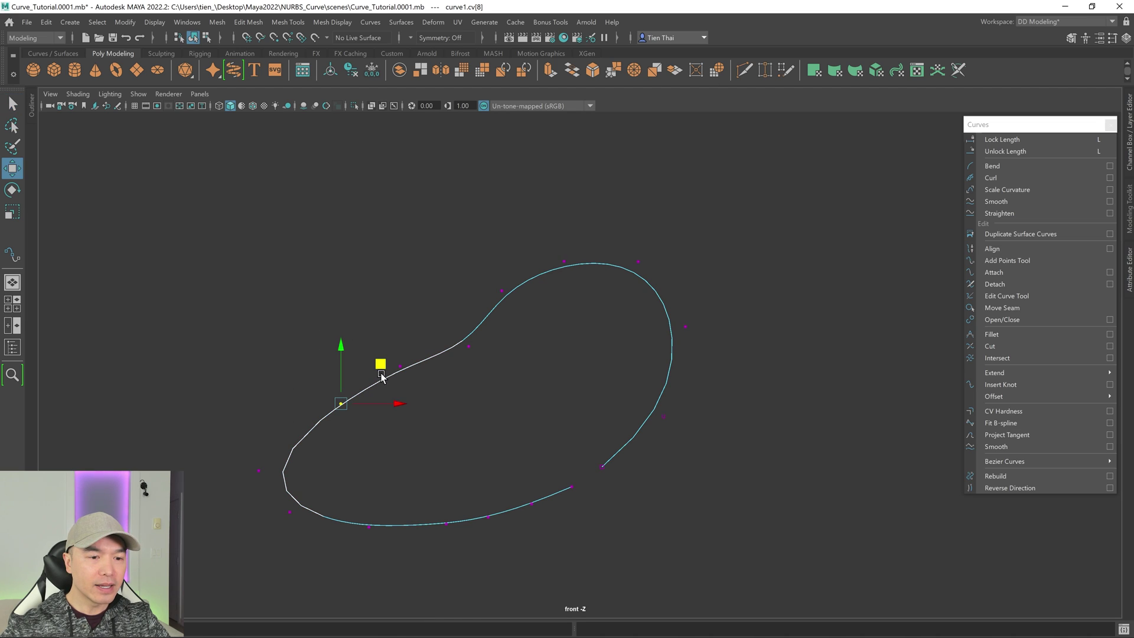
pyautogui.moveTo(380, 367); pyautogui.dragTo(360, 337, button='middle')
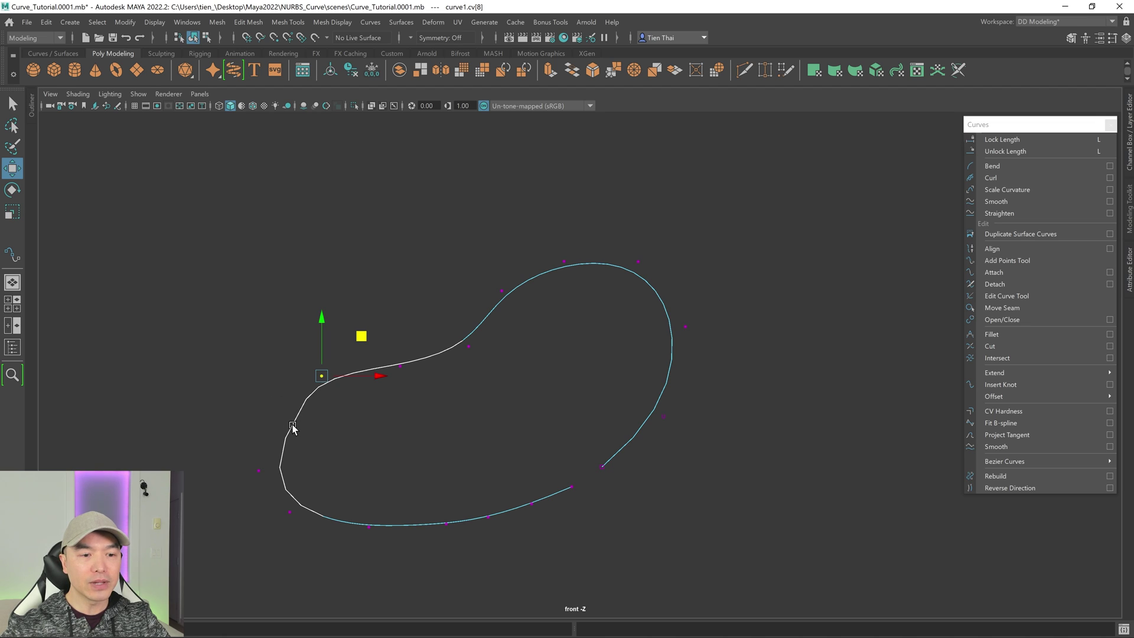
# Insert another knot at a curve point on the left side, just below the new bulge.
pyautogui.press('q')
pyautogui.rightClick(318, 392)
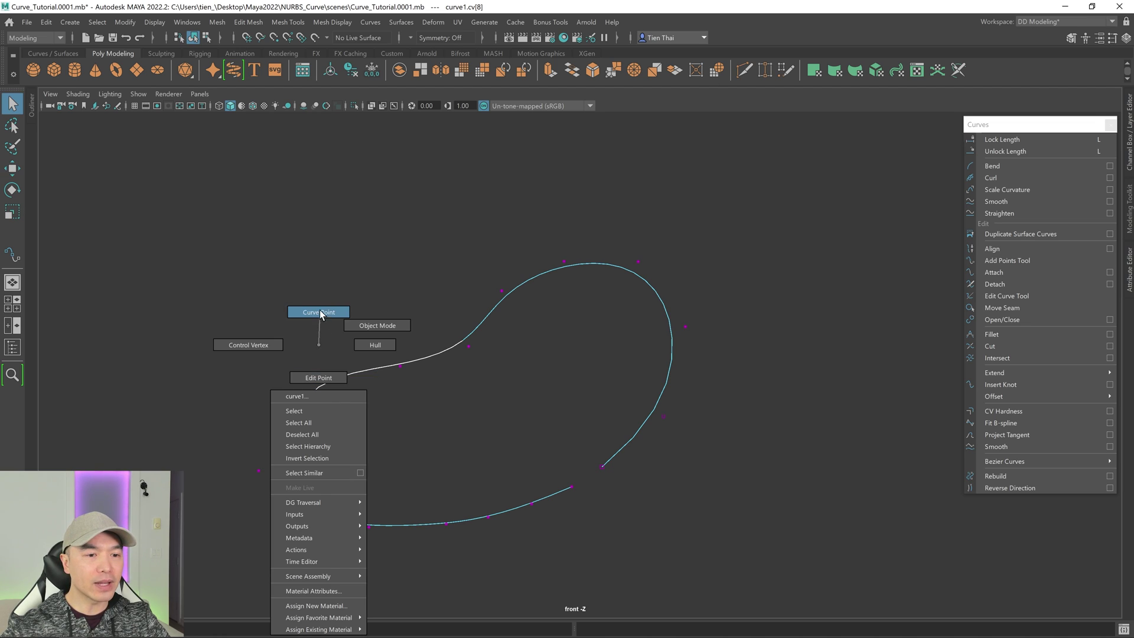
pyautogui.click(321, 314)
pyautogui.click(321, 375)
pyautogui.click(289, 430)
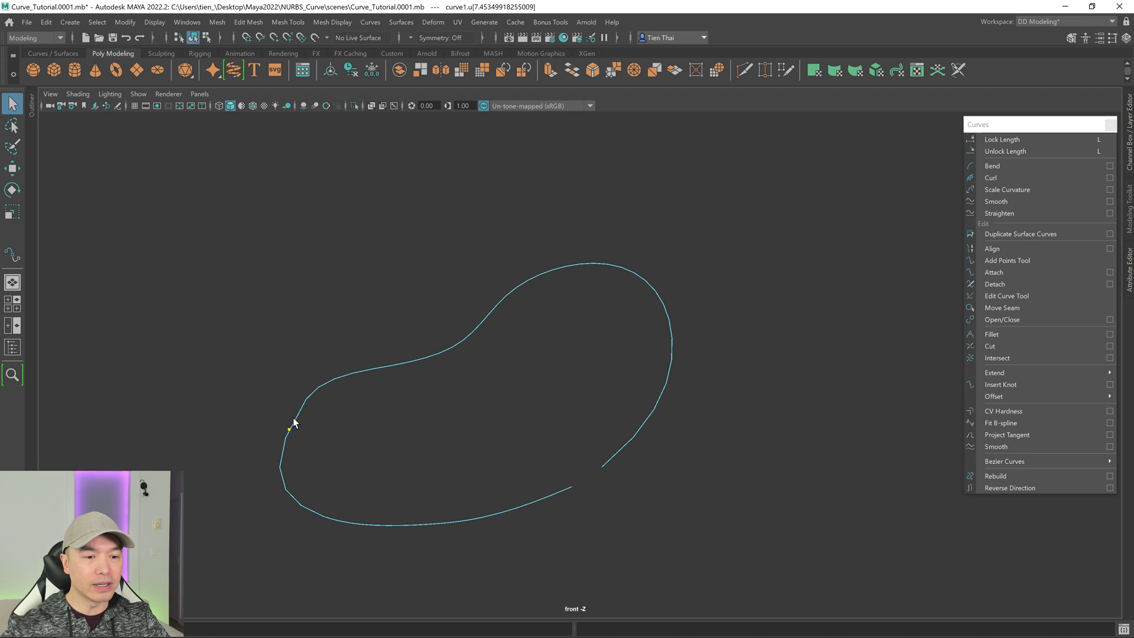
pyautogui.click(1012, 384)
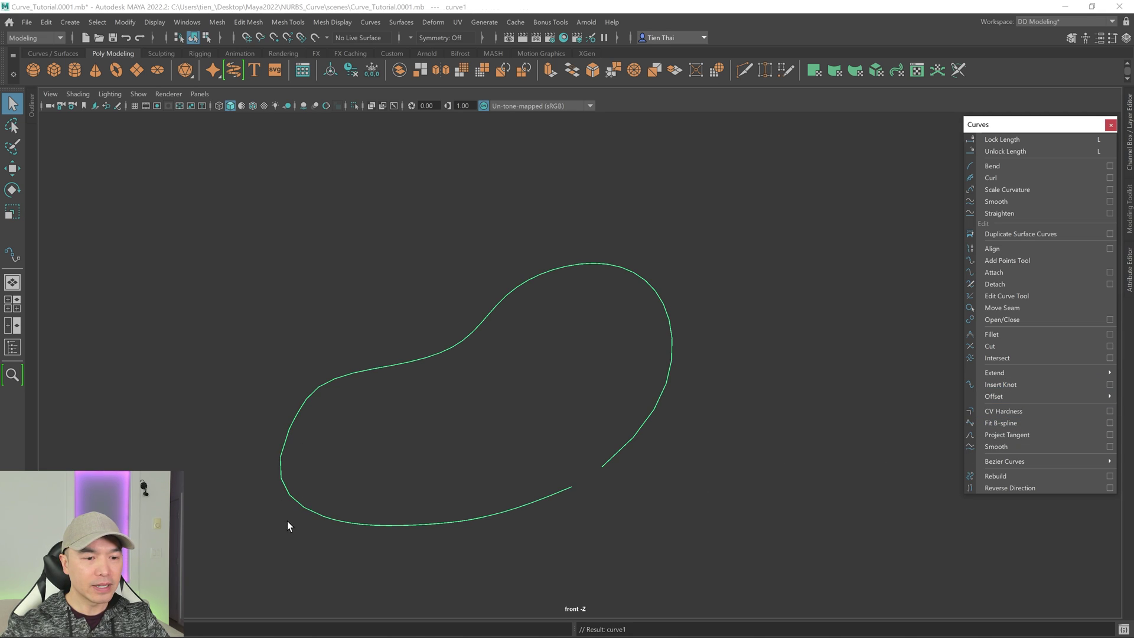
# Round out the left bend by moving its control vertices outward, and return to object mode.
pyautogui.moveTo(307, 402); pyautogui.dragTo(222, 341, button='right')
pyautogui.moveTo(260, 400); pyautogui.dragTo(336, 446)
pyautogui.press('w')
pyautogui.moveTo(337, 372); pyautogui.dragTo(322, 372)
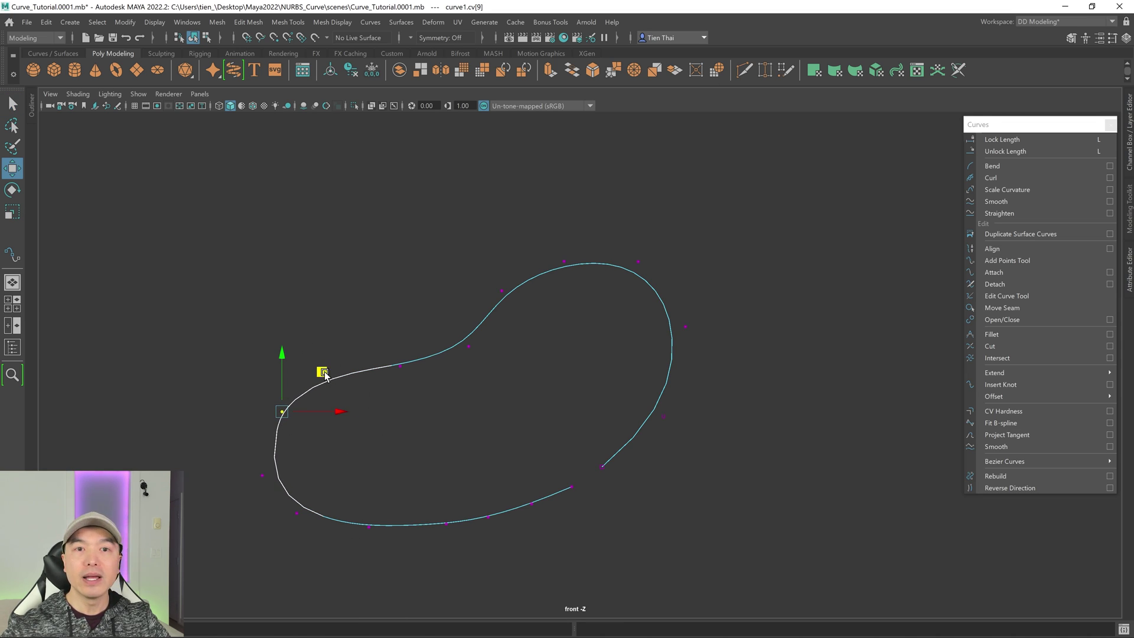
pyautogui.click(311, 357)
pyautogui.click(320, 373)
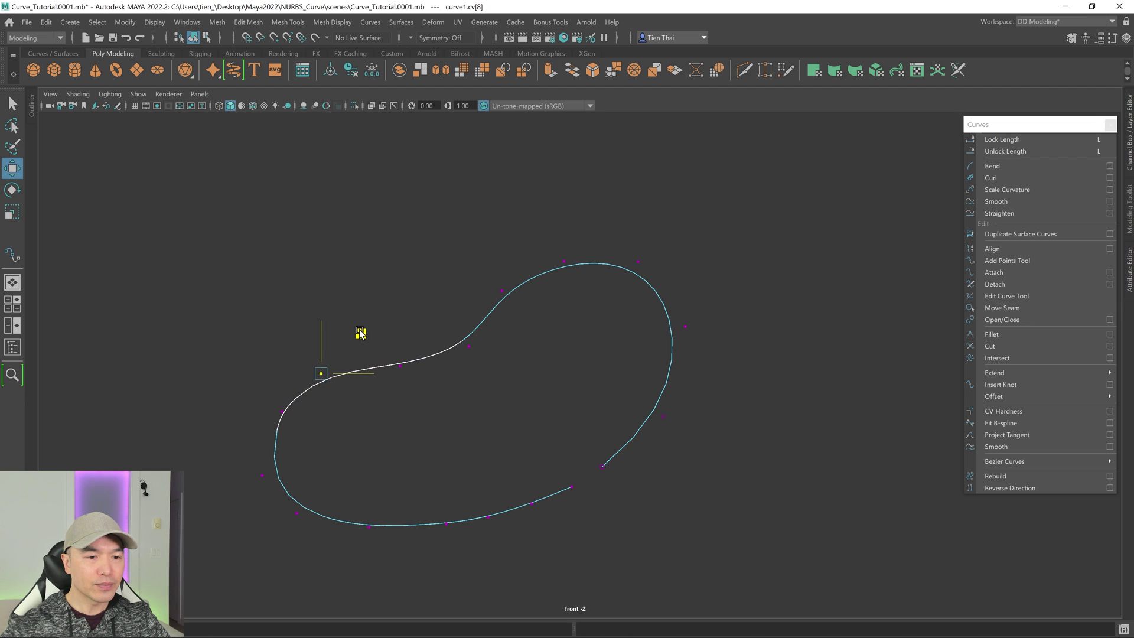
pyautogui.moveTo(506, 325); pyautogui.dragTo(618, 265, button='right')
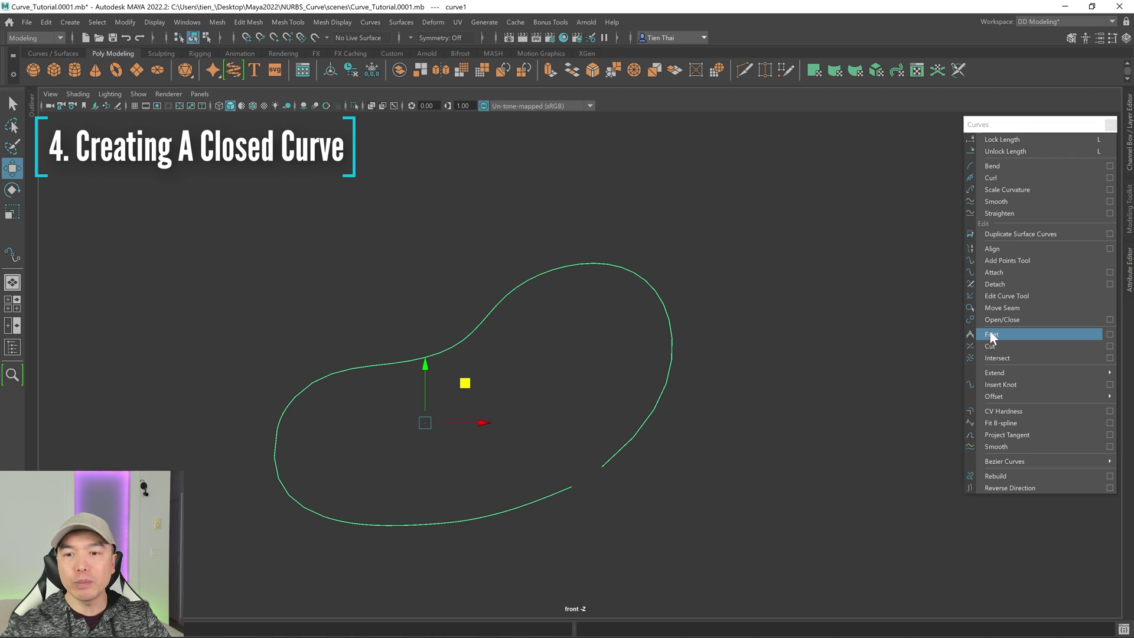
# Close the curve with Open/Close at its default options and Preserve shape, toggling it open and closed once more.
pyautogui.click(1110, 320)
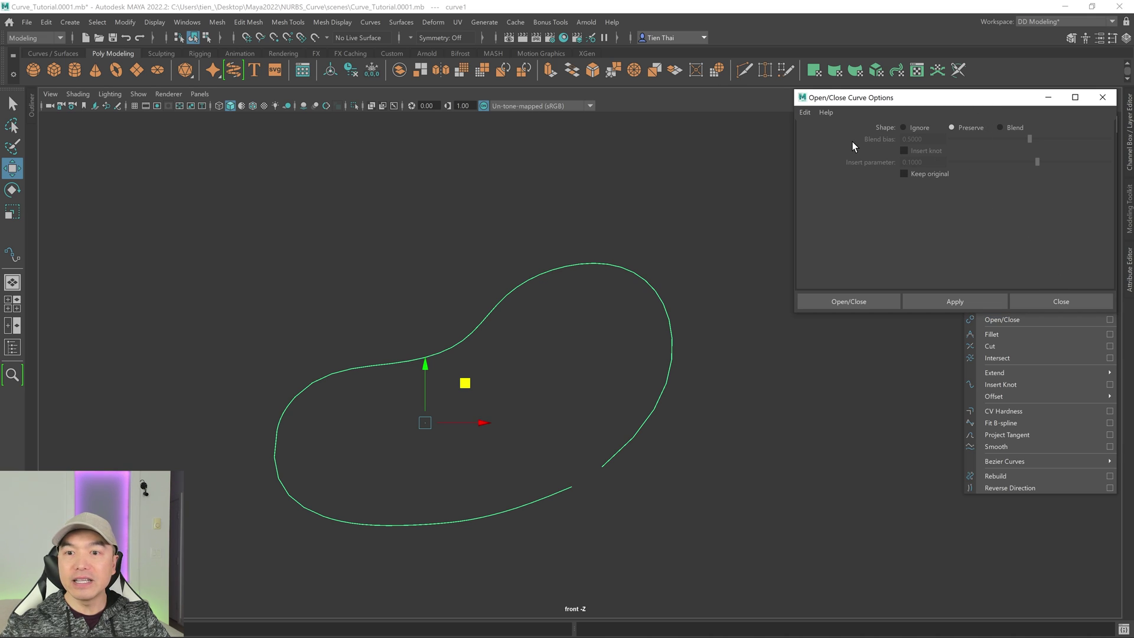
pyautogui.click(804, 113)
pyautogui.click(826, 139)
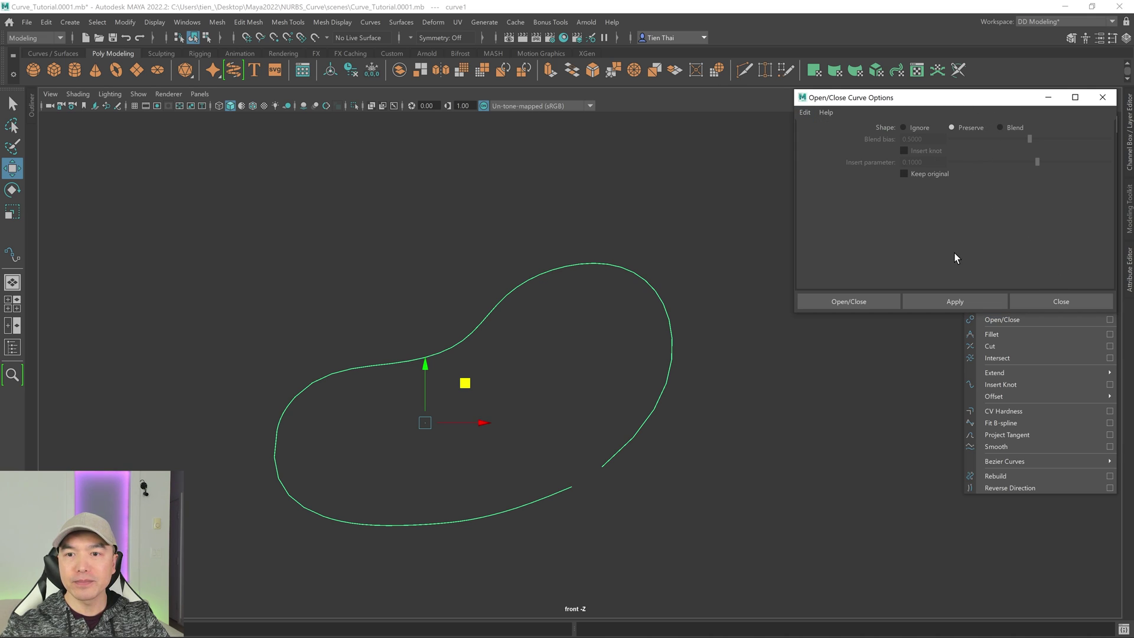
pyautogui.click(940, 303)
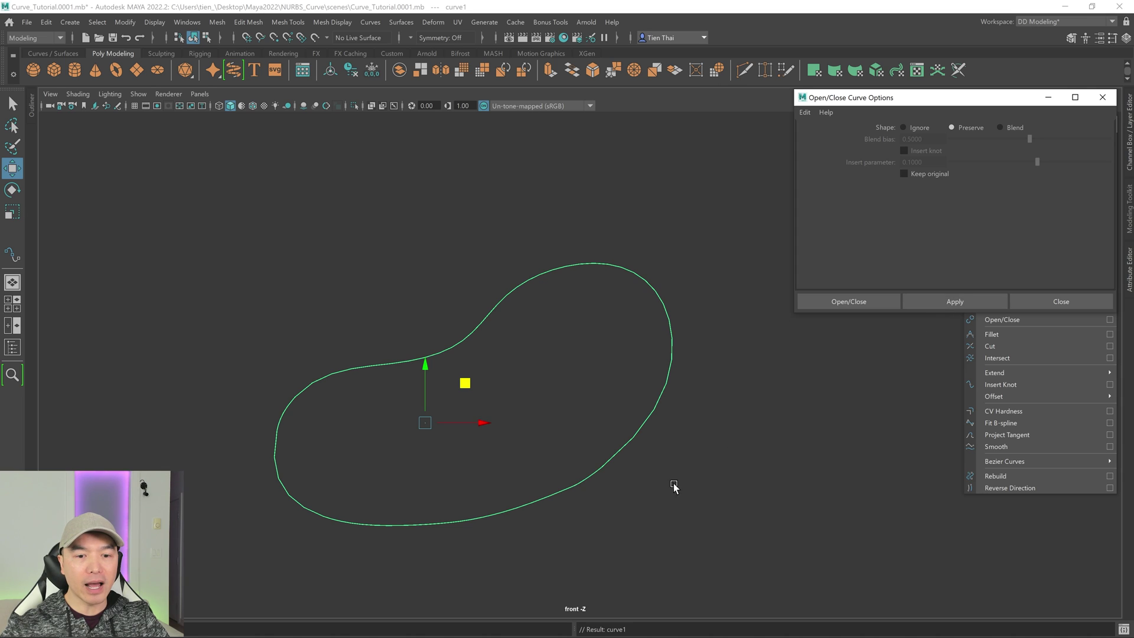
pyautogui.click(949, 299)
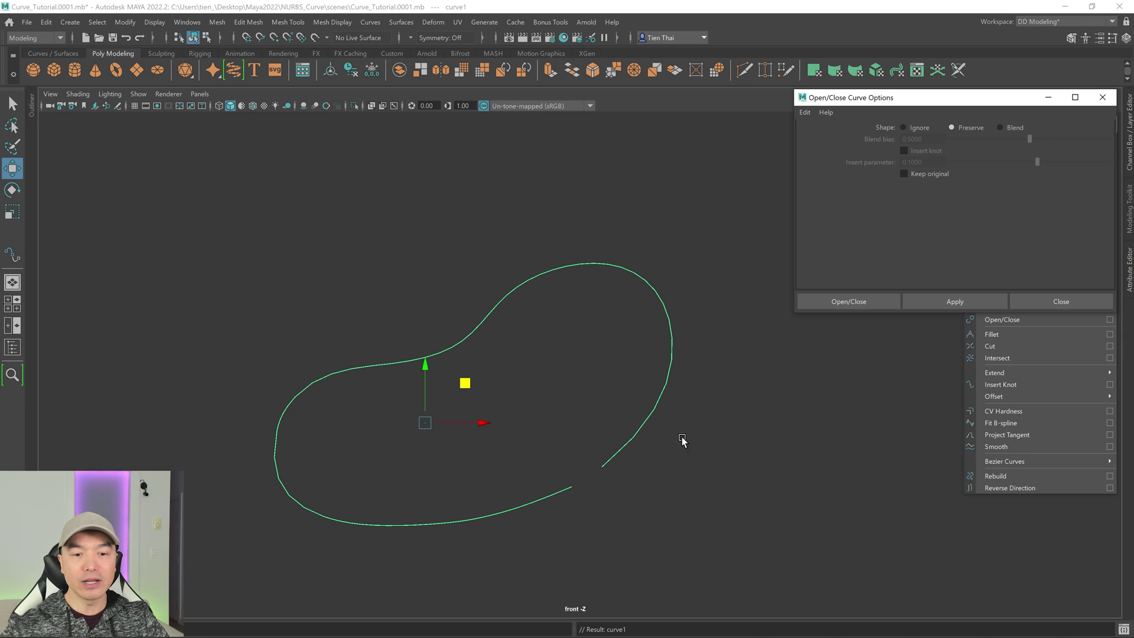
pyautogui.click(961, 303)
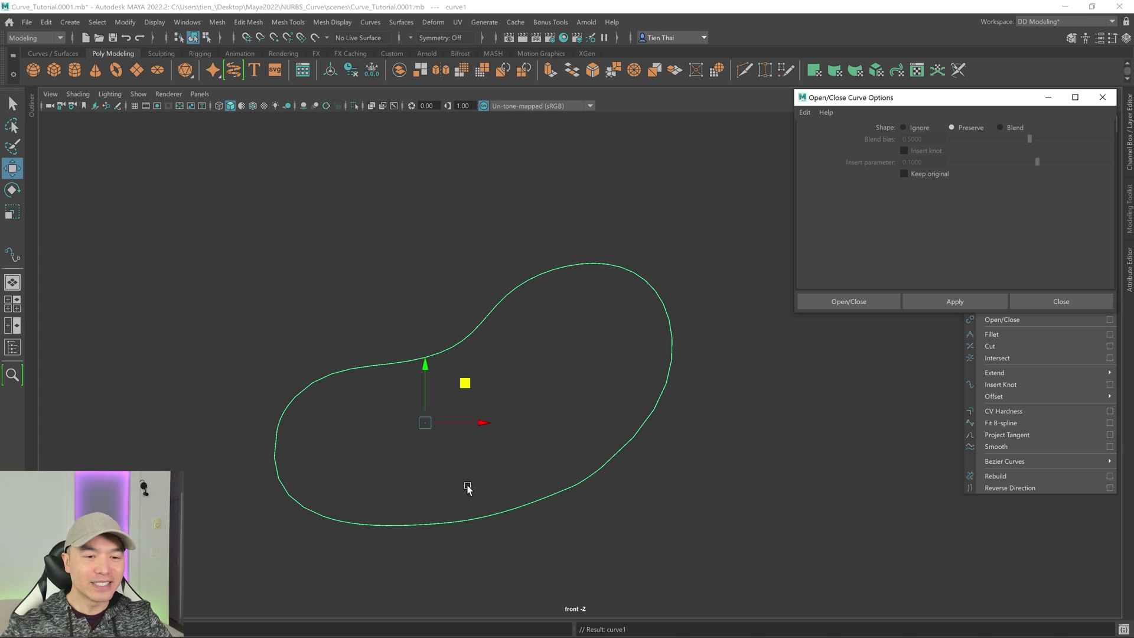
pyautogui.moveTo(573, 328); pyautogui.dragTo(643, 263, button='right')
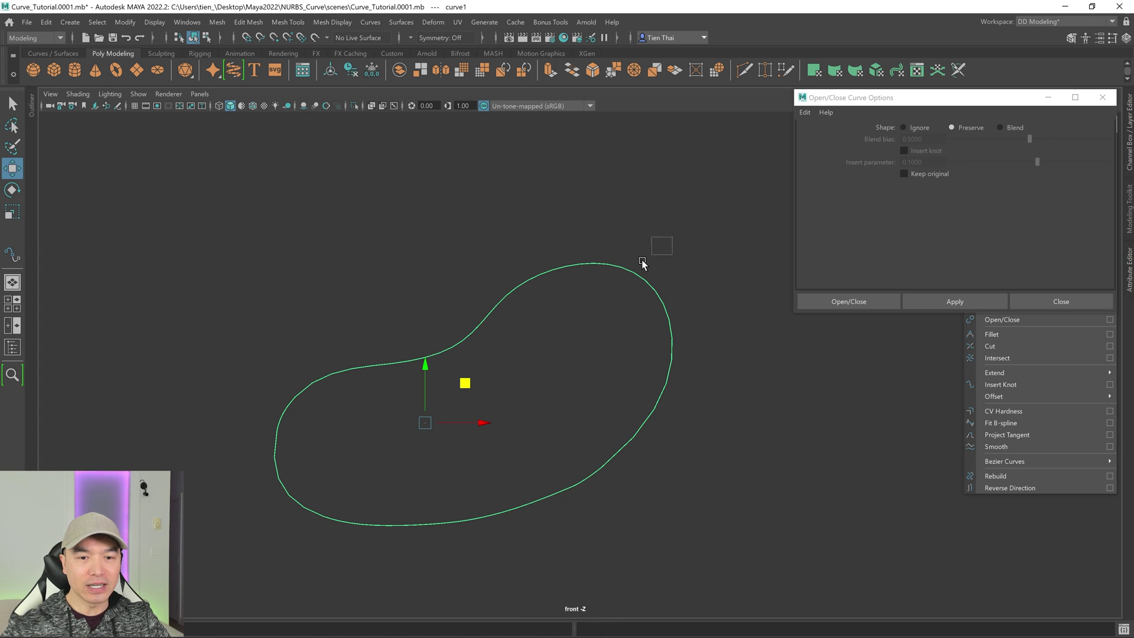
pyautogui.click(1061, 300)
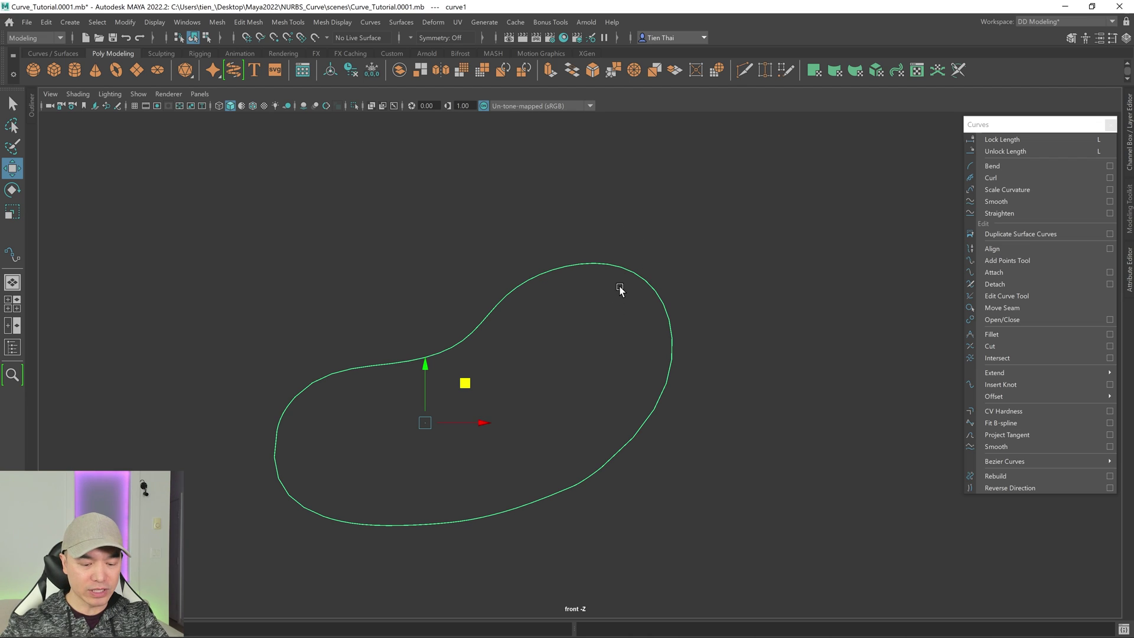
# Delete the closed curve and draw a new open S-shaped curve from lower left to upper right with the CV Curve Tool.
pyautogui.press('Delete')
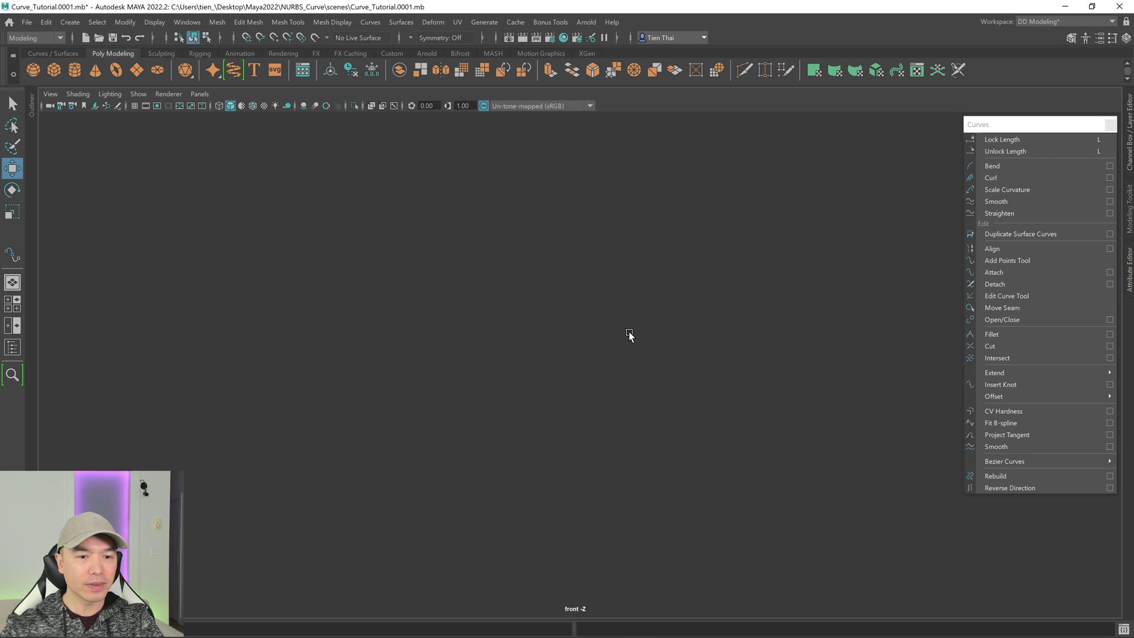
pyautogui.press('q')
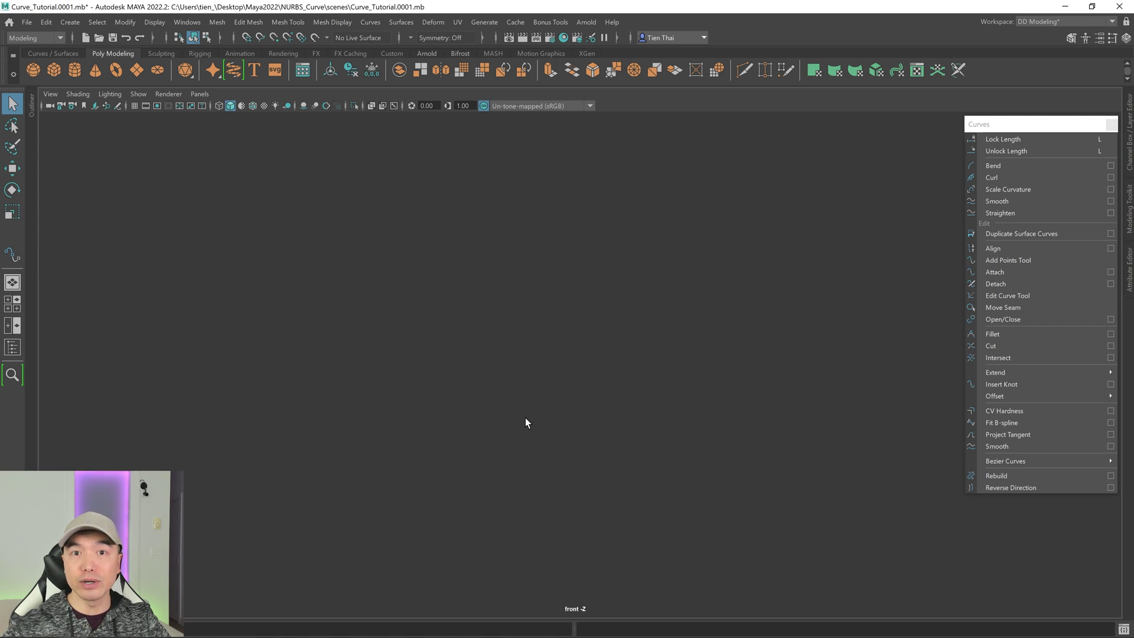
pyautogui.click(68, 23)
pyautogui.moveTo(124, 114)
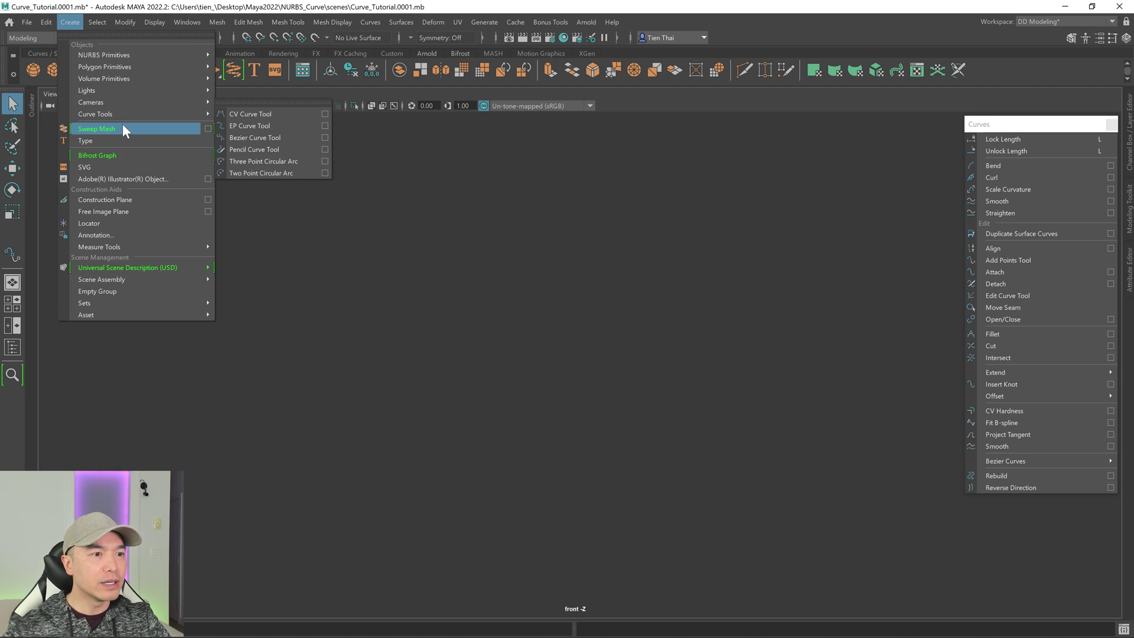
pyautogui.click(264, 113)
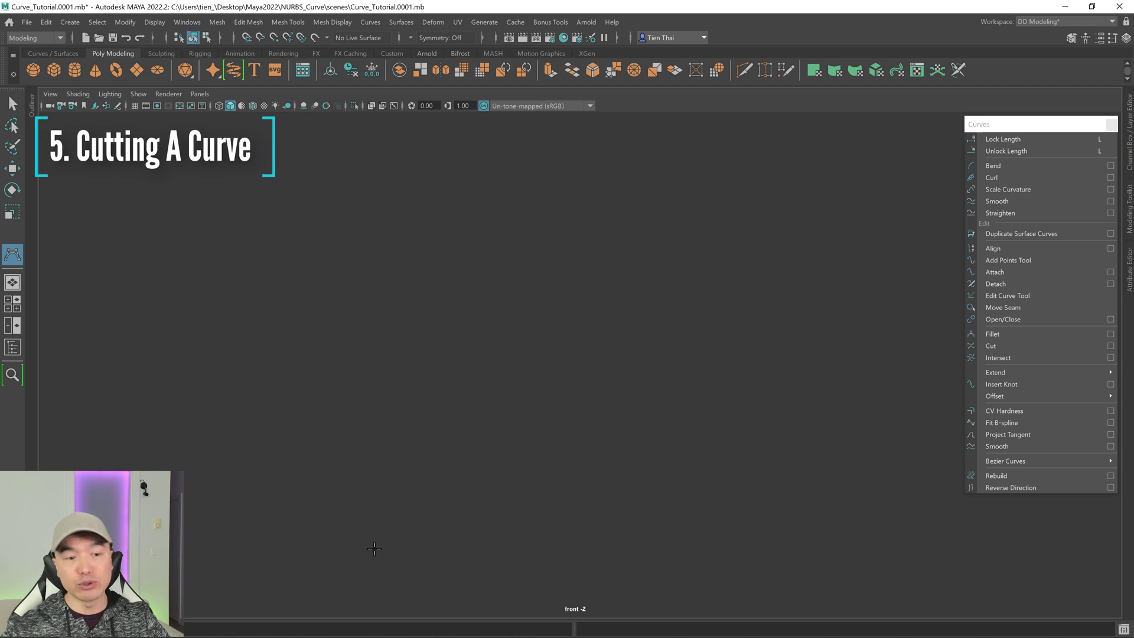
pyautogui.click(316, 442)
pyautogui.click(360, 351)
pyautogui.click(479, 338)
pyautogui.click(612, 305)
pyautogui.click(623, 232)
pyautogui.click(693, 161)
pyautogui.moveTo(782, 296); pyautogui.dragTo(735, 285, button='right')
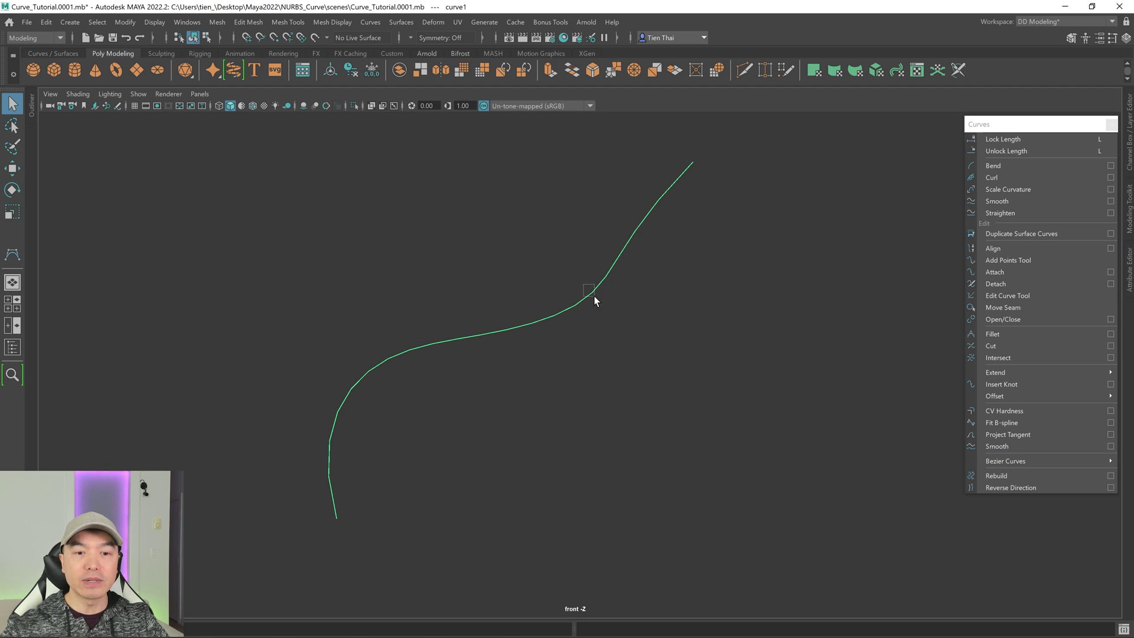
# Try selecting one and two curve points, and detach the curve at a single curve point near its middle.
pyautogui.rightClick(689, 342)
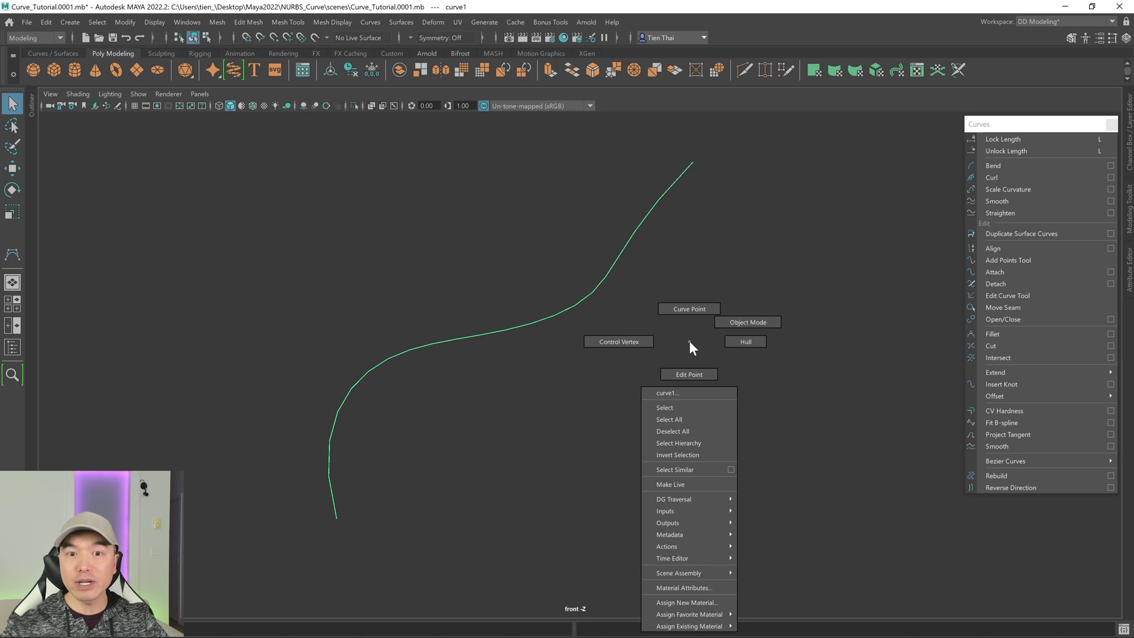
pyautogui.click(686, 309)
pyautogui.click(425, 345)
pyautogui.click(577, 313)
pyautogui.click(572, 306)
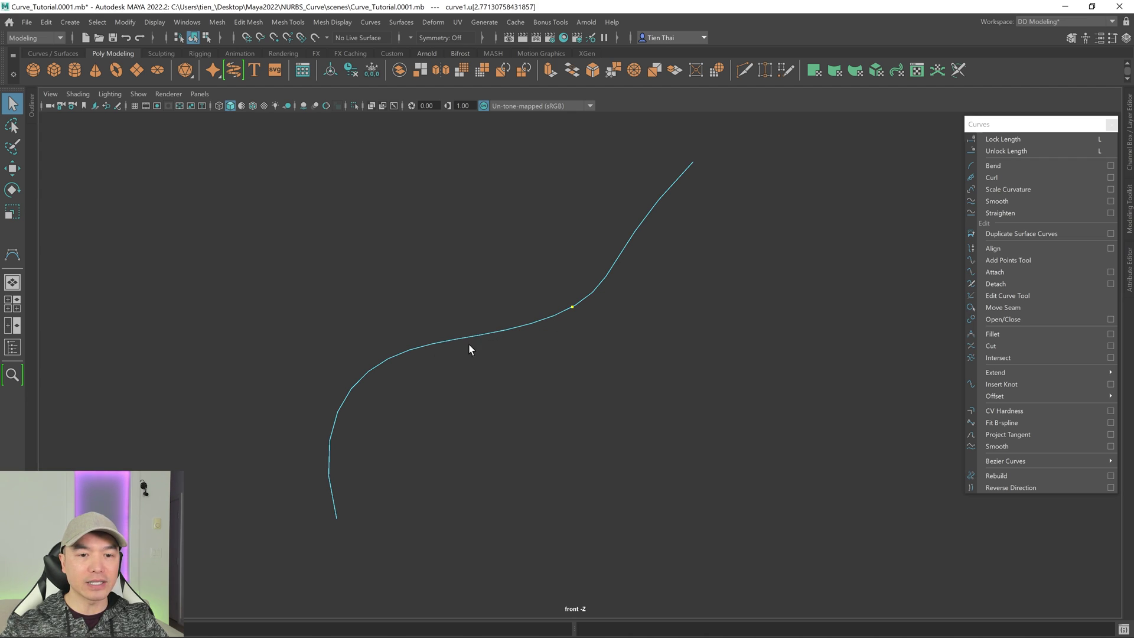
pyautogui.keyDown('shift'); pyautogui.click(412, 349); pyautogui.keyUp('shift')
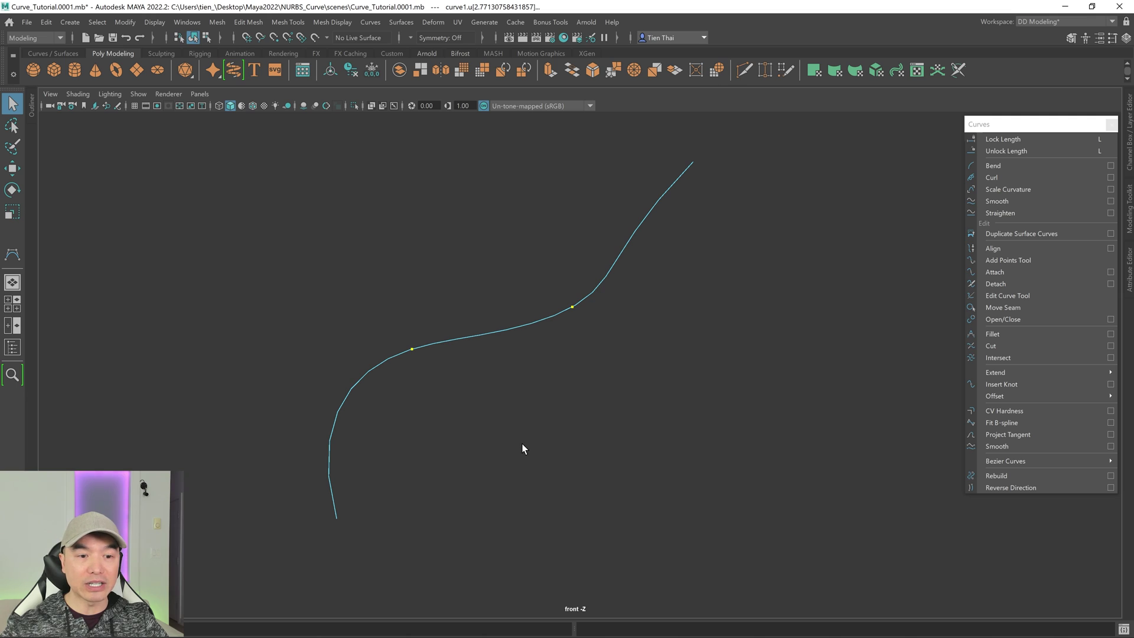
pyautogui.click(503, 331)
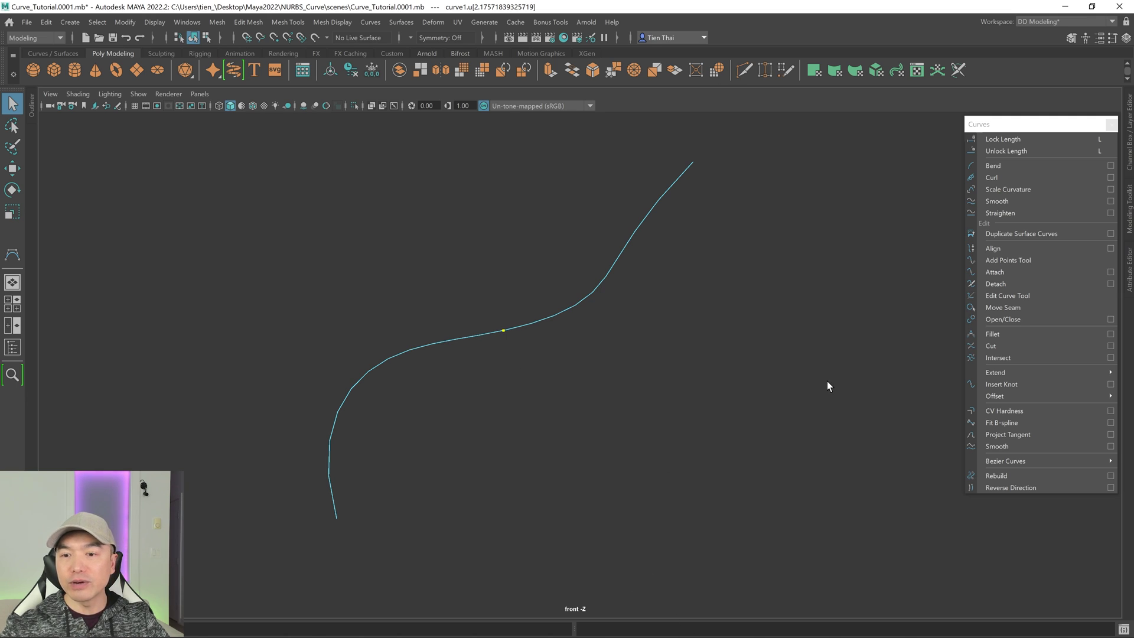
pyautogui.click(1001, 285)
# Return to object mode, select each piece in turn, and move the lower-left piece away from the upper-right one.
pyautogui.moveTo(689, 279); pyautogui.dragTo(749, 256, button='right')
pyautogui.moveTo(644, 212); pyautogui.dragTo(674, 240)
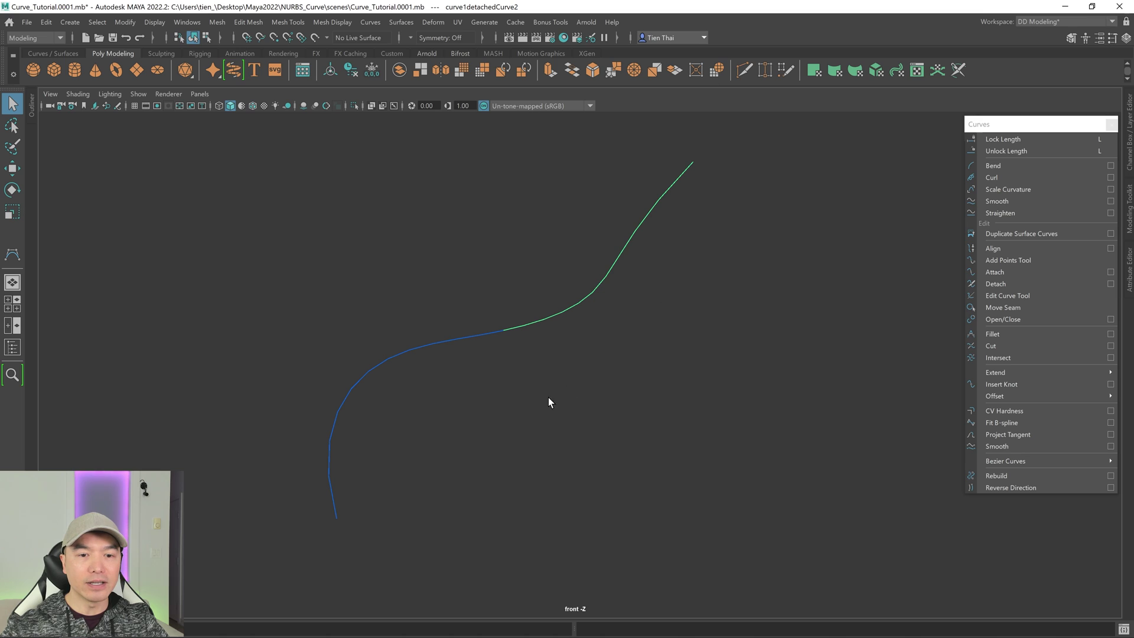
pyautogui.moveTo(330, 373); pyautogui.dragTo(382, 471)
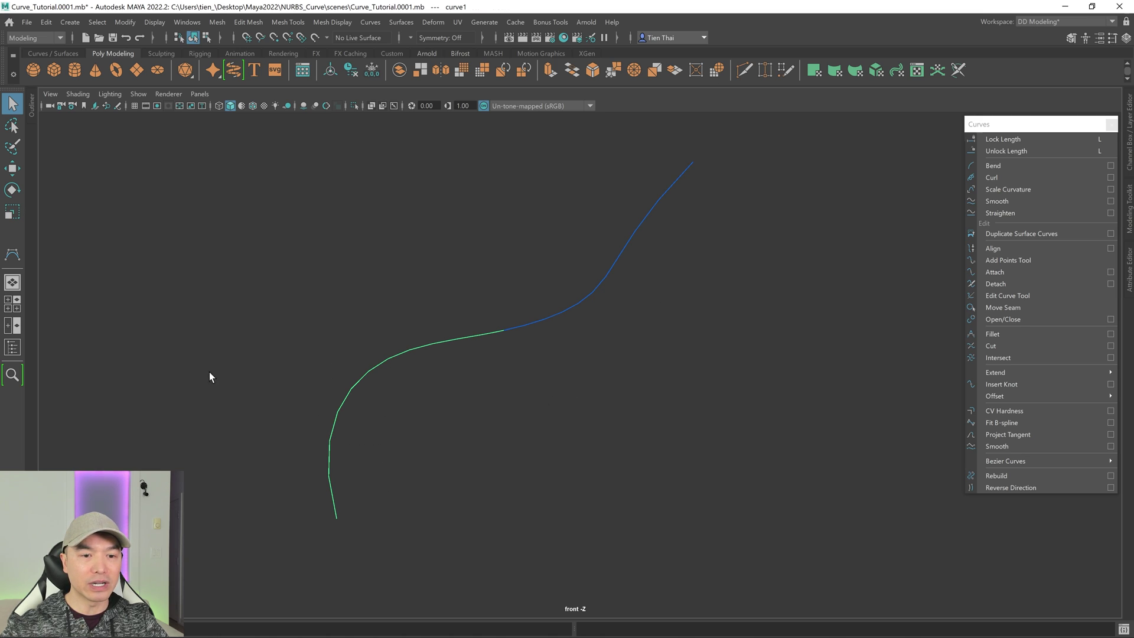
pyautogui.press('w')
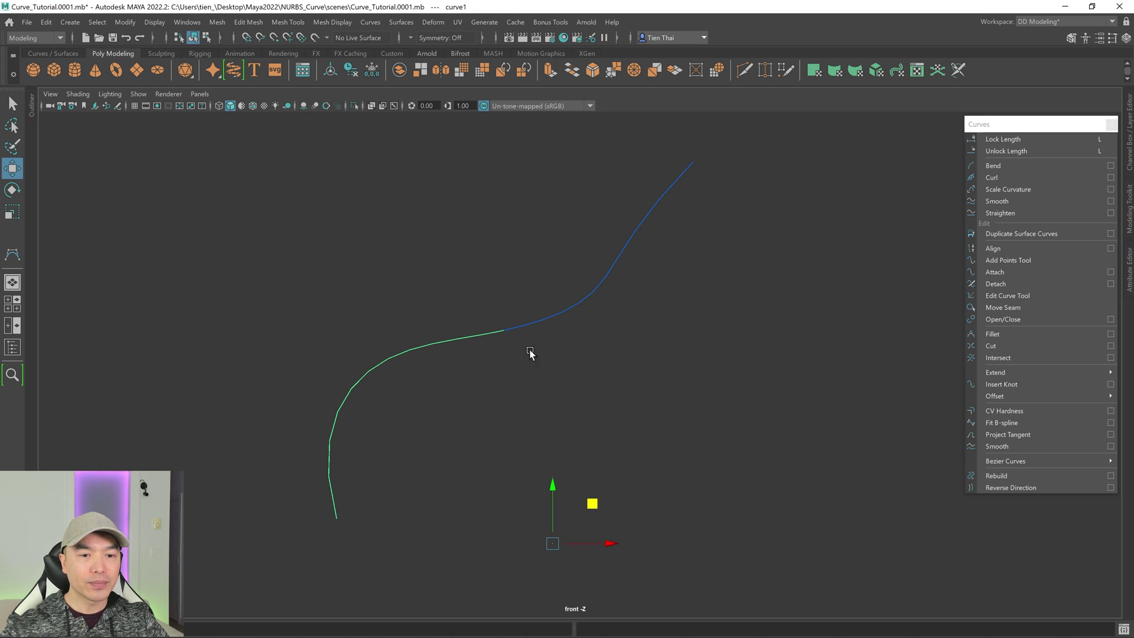
pyautogui.moveTo(611, 543); pyautogui.dragTo(545, 523)
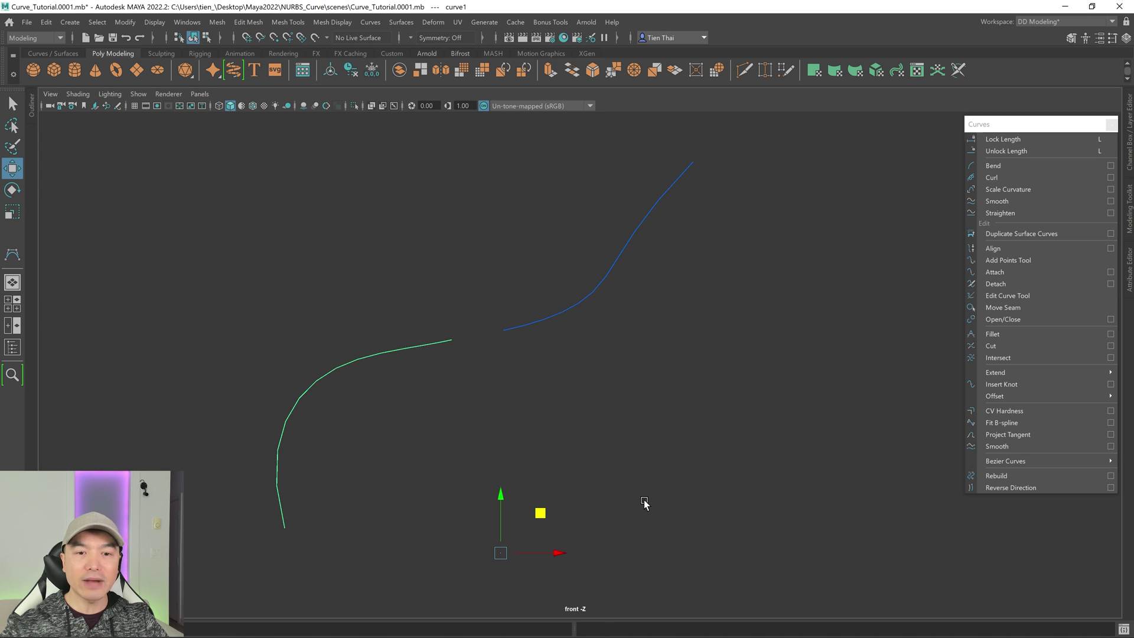
# Select both curve pieces, try attaching them with the current Attach settings, and undo the attachment.
pyautogui.moveTo(525, 366); pyautogui.dragTo(435, 285, button='right')
pyautogui.keyDown('shift'); pyautogui.click(505, 330); pyautogui.keyUp('shift')
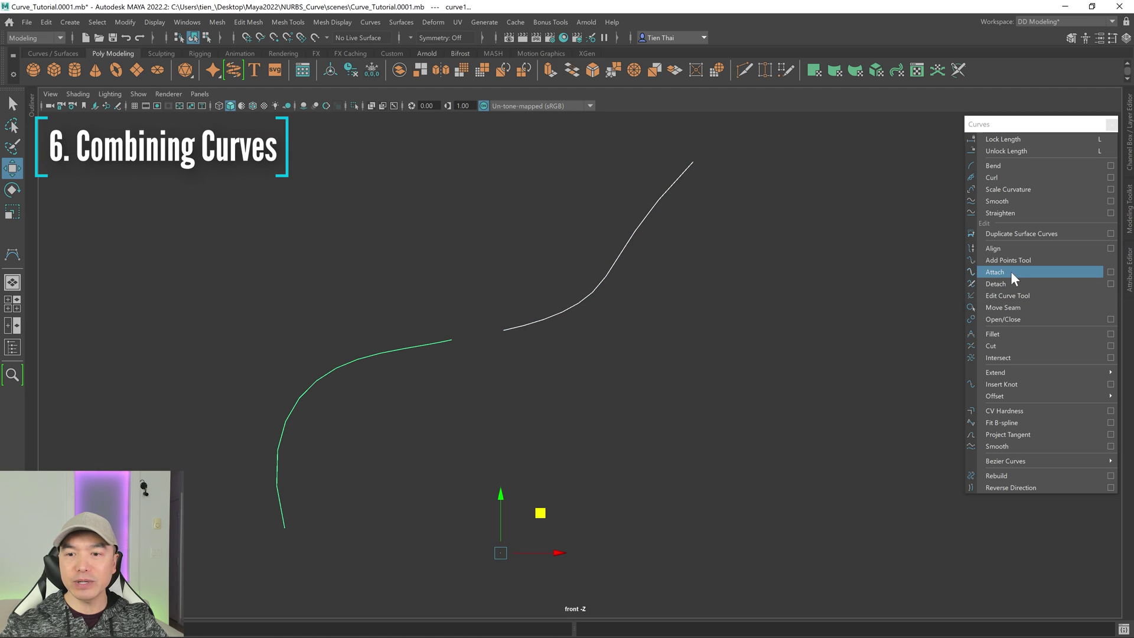
pyautogui.moveTo(333, 241); pyautogui.dragTo(668, 406)
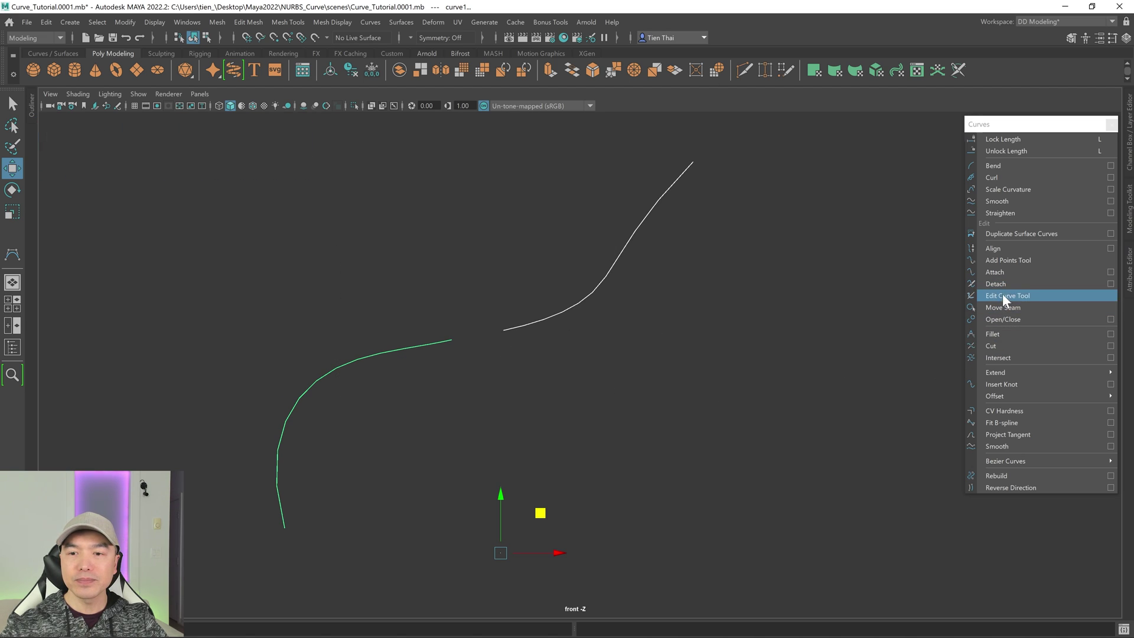
pyautogui.click(1034, 272)
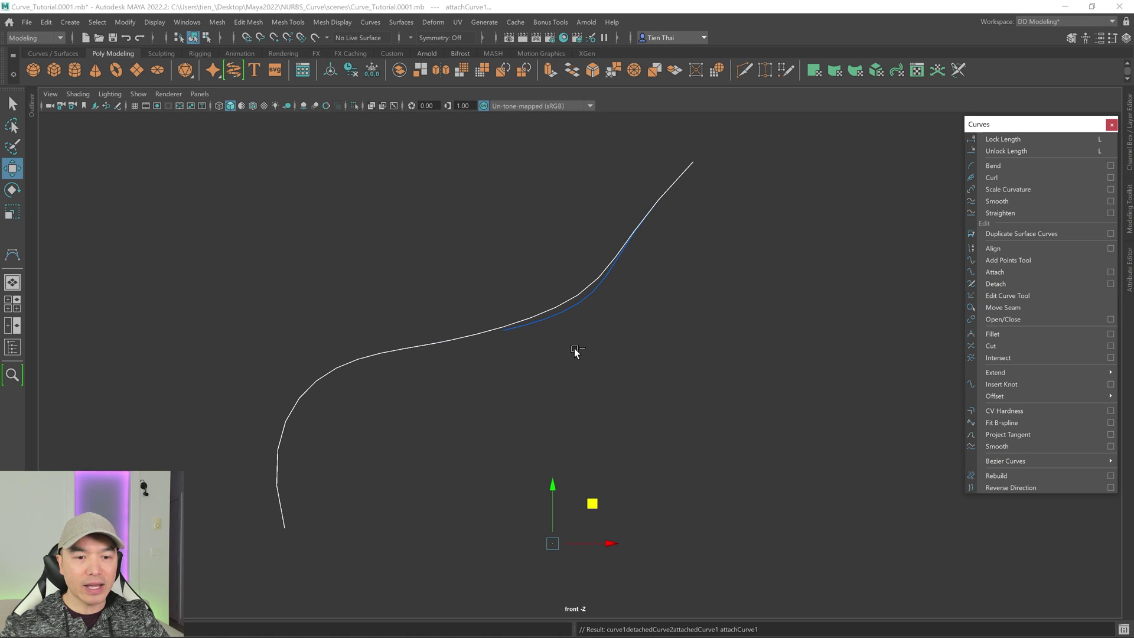
pyautogui.hotkey('ctrl', 'z')
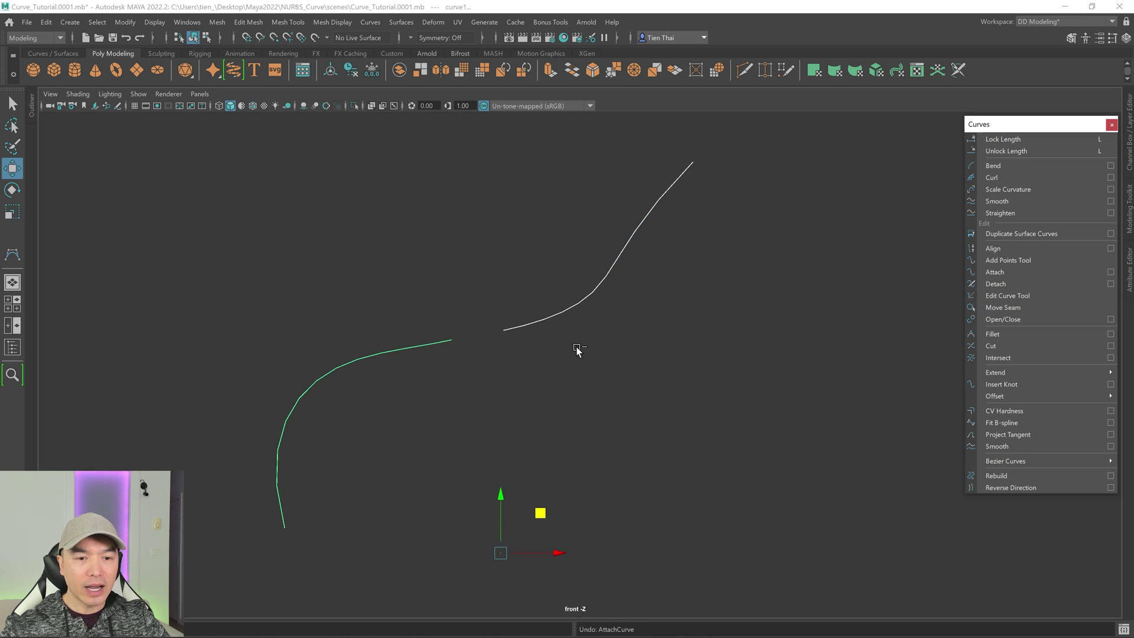
# Attach the two selected curve pieces with the Attach options reset, using Blend at bias 0.5 and Keep originals off.
pyautogui.click(1111, 272)
pyautogui.click(805, 113)
pyautogui.click(820, 136)
pyautogui.click(904, 184)
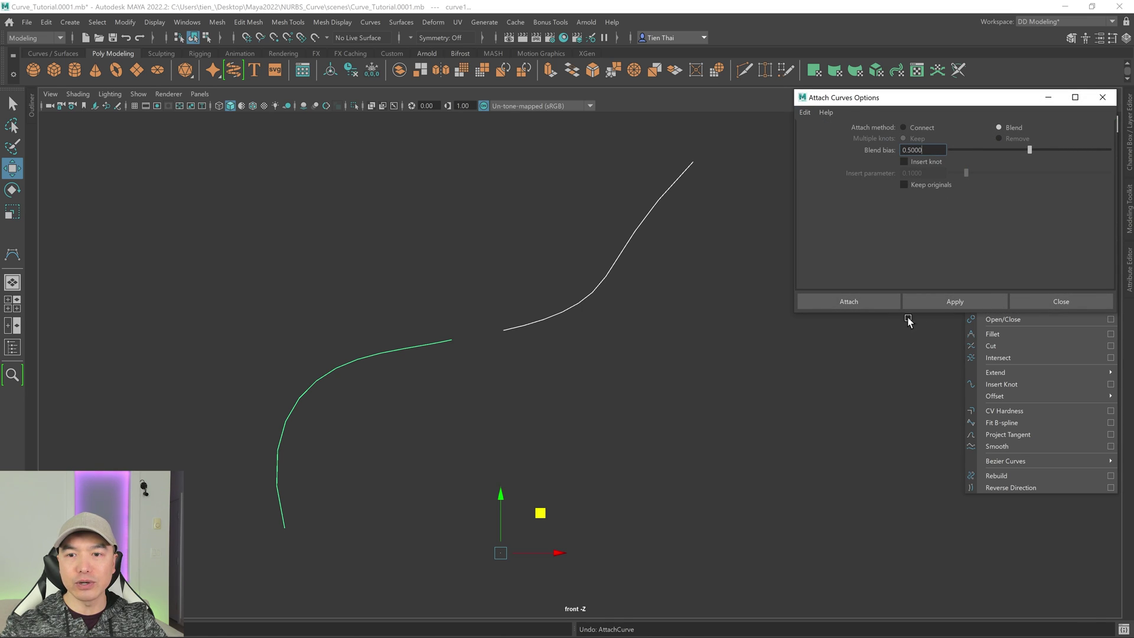
pyautogui.click(872, 303)
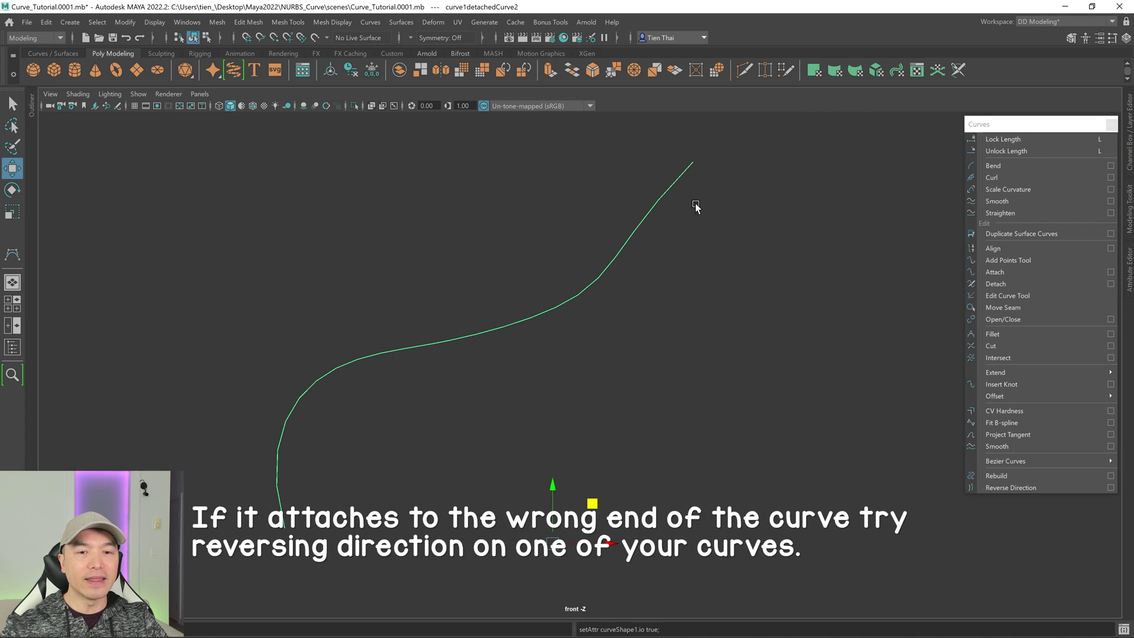
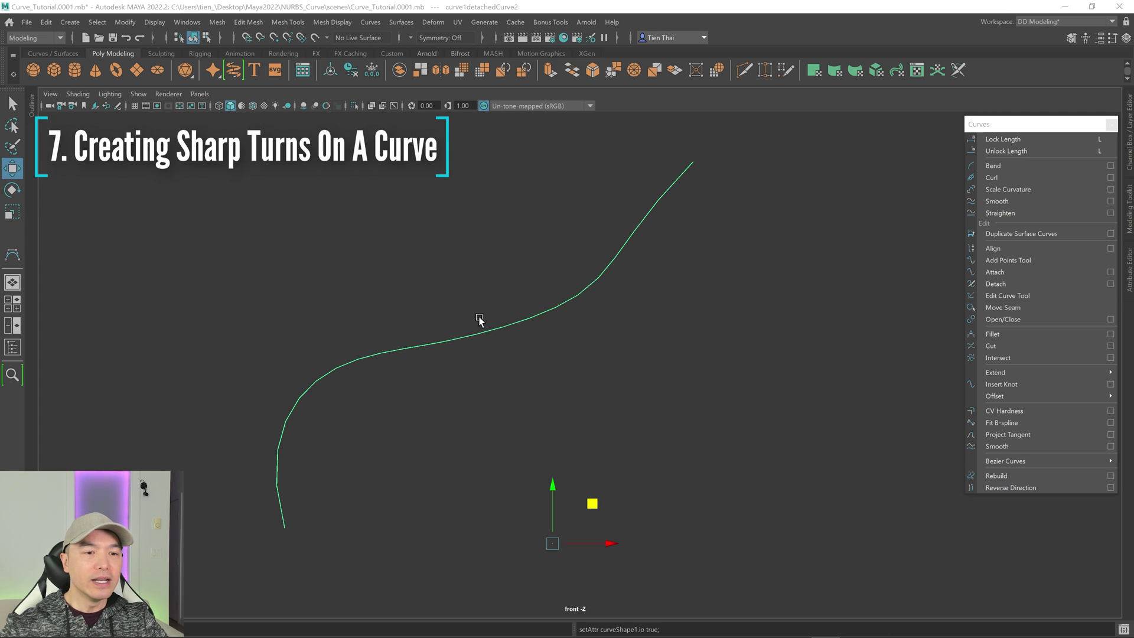
# Draw an open angular curve to the upper left of the S-curve with the CV Curve Tool at degree 1 Linear.
pyautogui.scroll(-2, 531, 327)
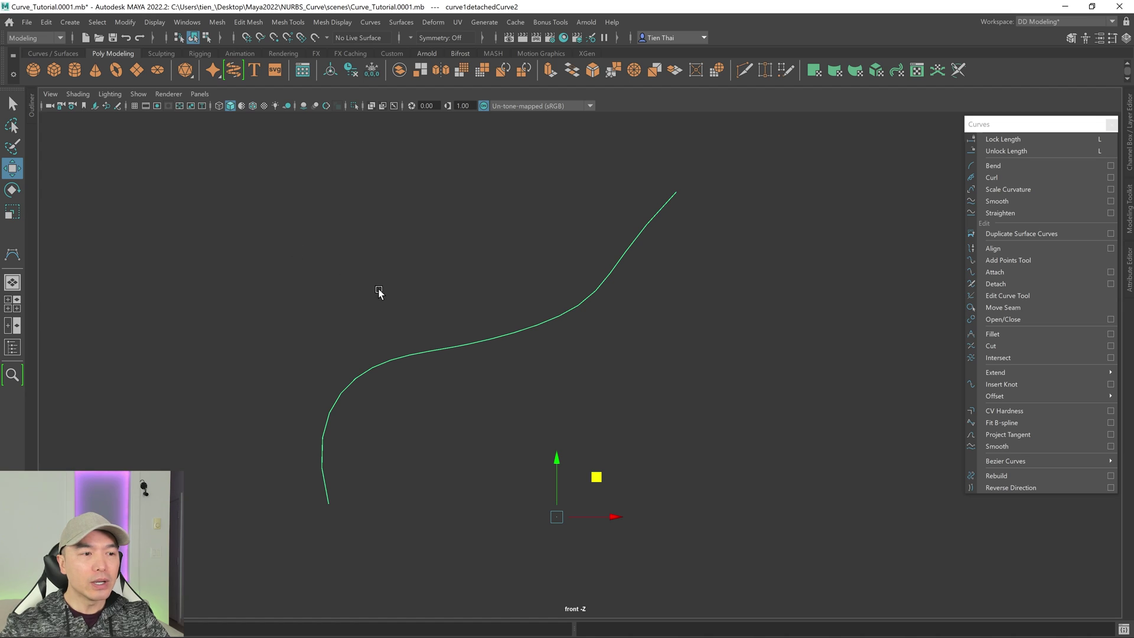
pyautogui.doubleClick(12, 255)
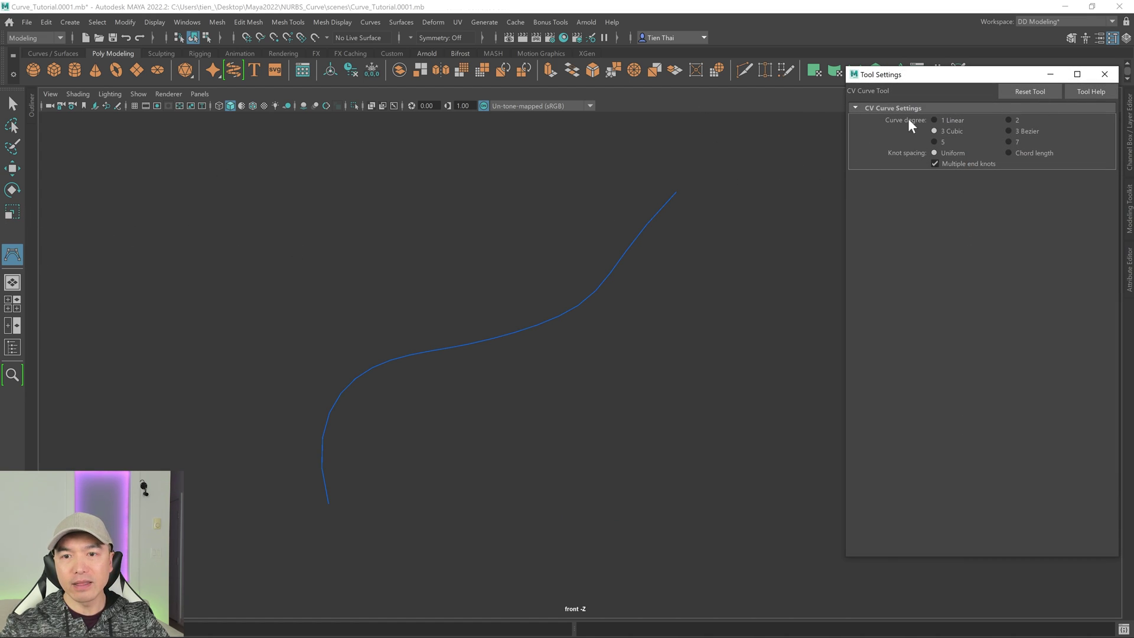
pyautogui.click(934, 120)
pyautogui.click(252, 217)
pyautogui.click(410, 187)
pyautogui.click(217, 339)
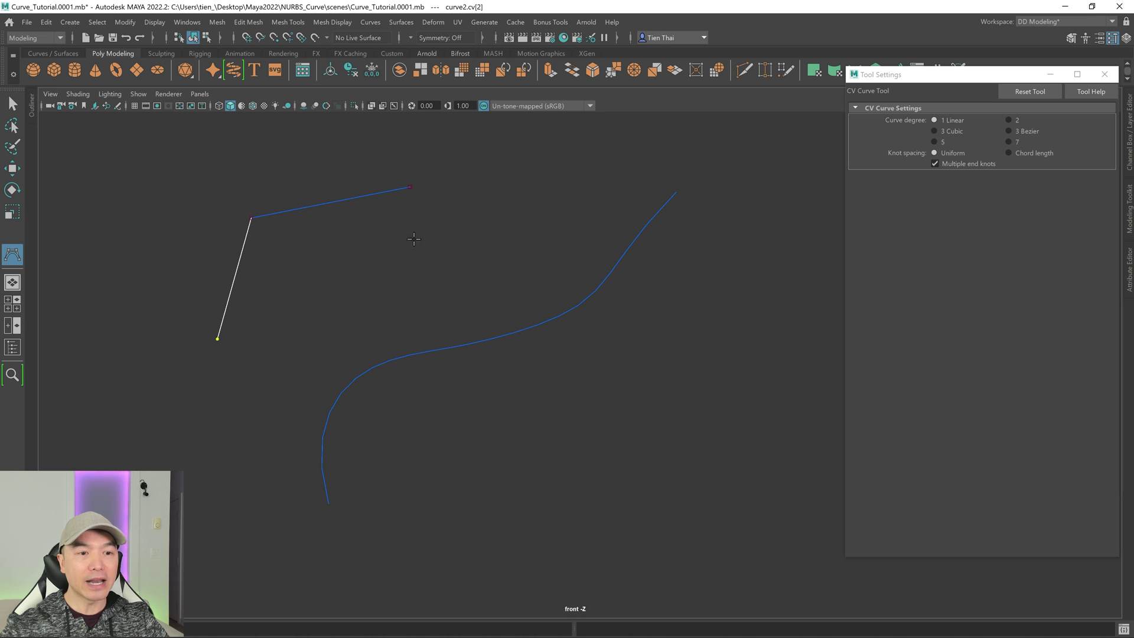
pyautogui.click(558, 321)
pyautogui.hotkey('ctrl', 'z')
pyautogui.click(423, 339)
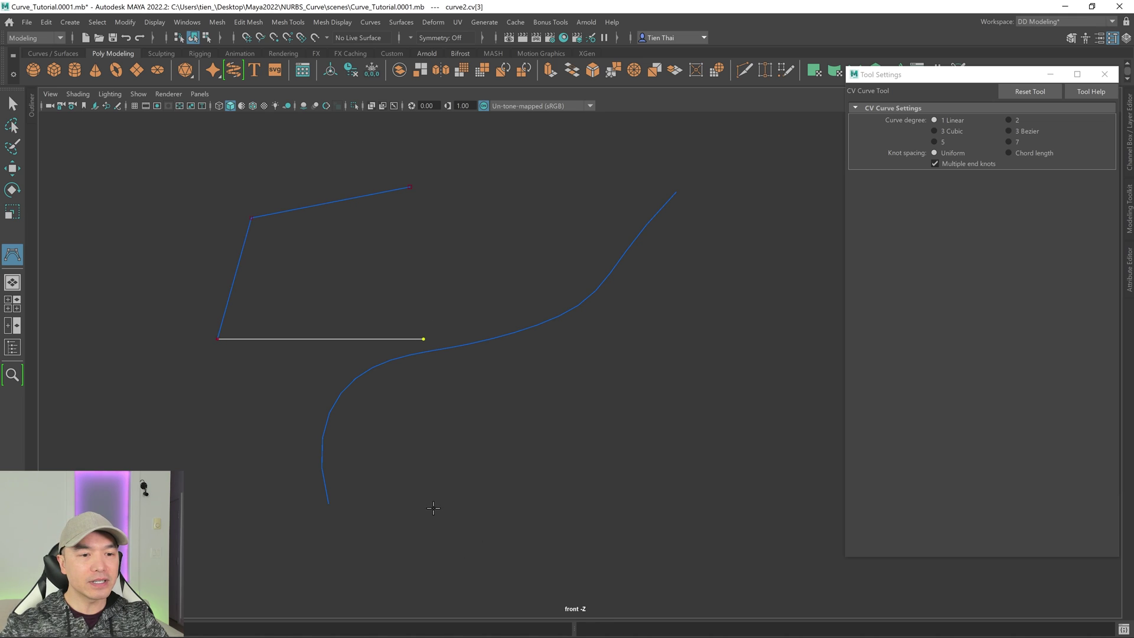
pyautogui.click(422, 228)
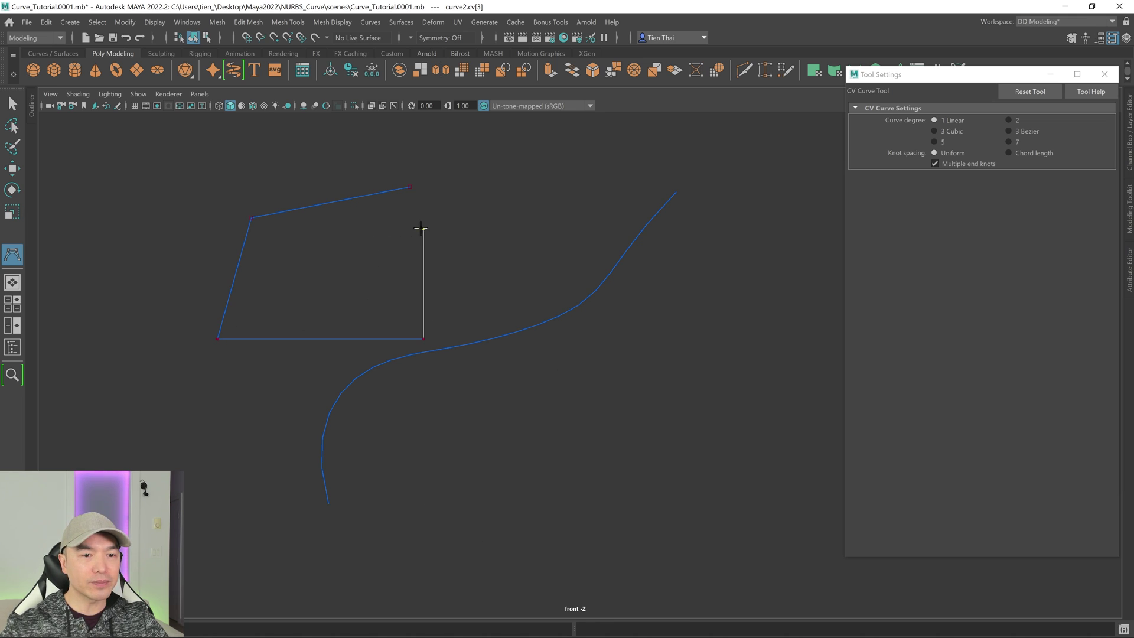
pyautogui.click(557, 229)
# Finish the angular linear curve and delete it, keeping only the S-curve.
pyautogui.press('q')
pyautogui.moveTo(379, 217); pyautogui.dragTo(480, 183, button='right')
pyautogui.press('Delete')
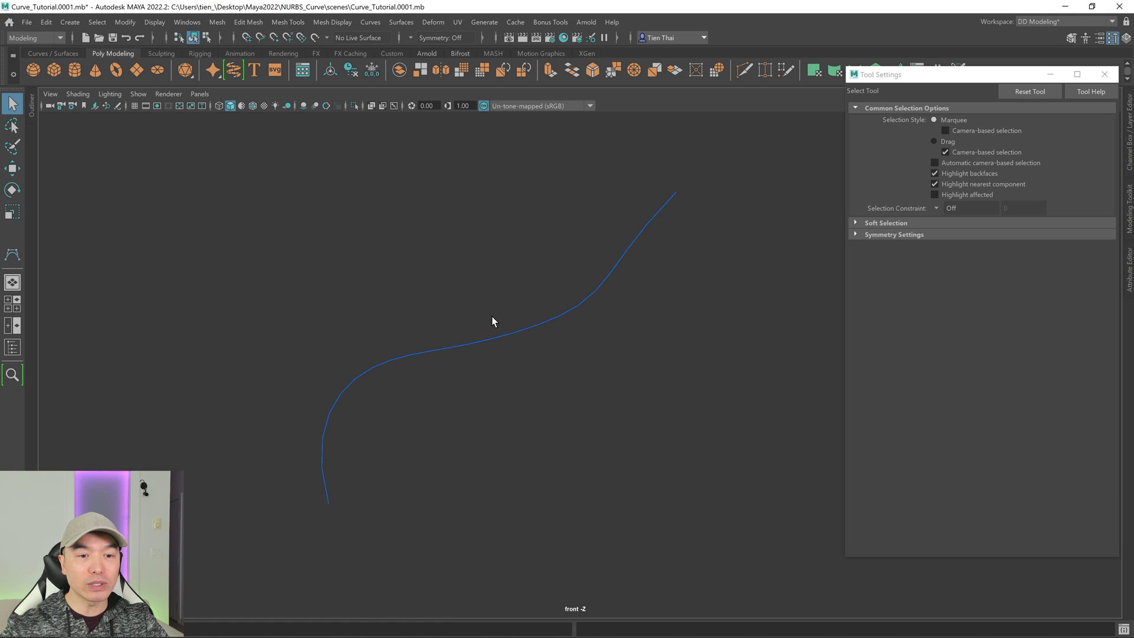
# Select a single curve point near the middle of the S-curve and close the Tool Settings.
pyautogui.click(533, 319)
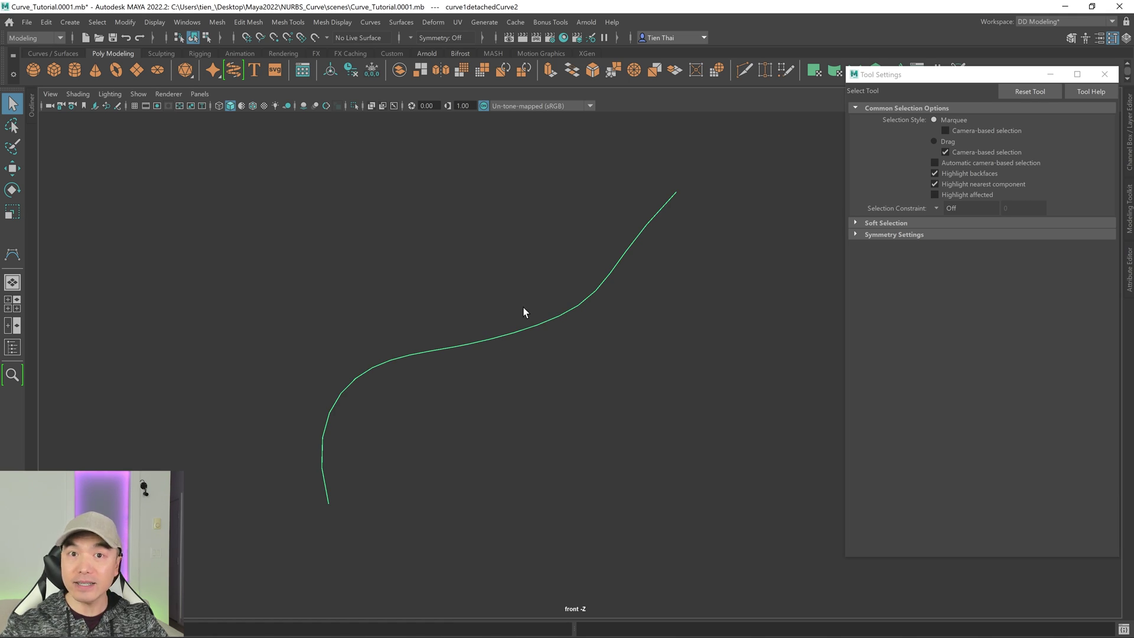
pyautogui.rightClick(511, 255)
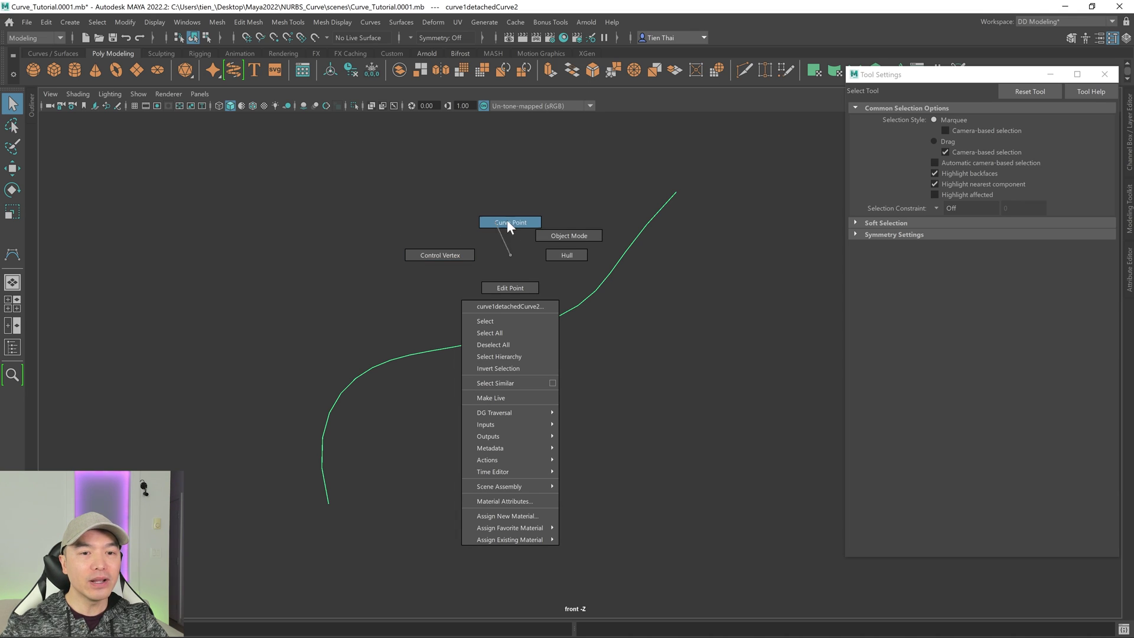
pyautogui.moveTo(503, 227); pyautogui.dragTo(512, 221, button='right')
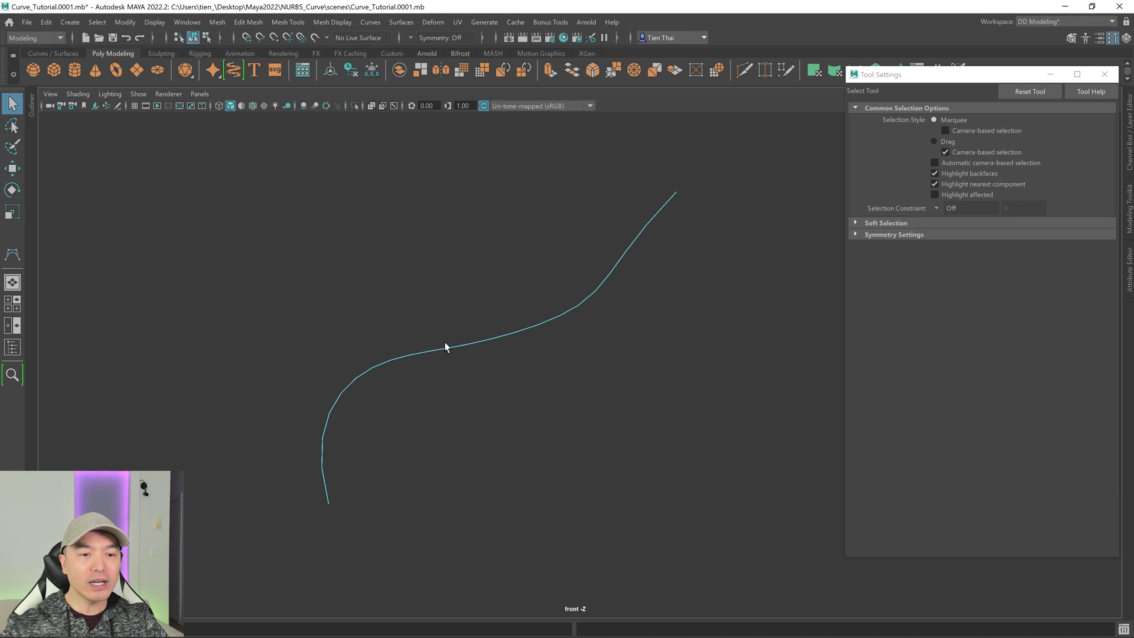
pyautogui.click(463, 347)
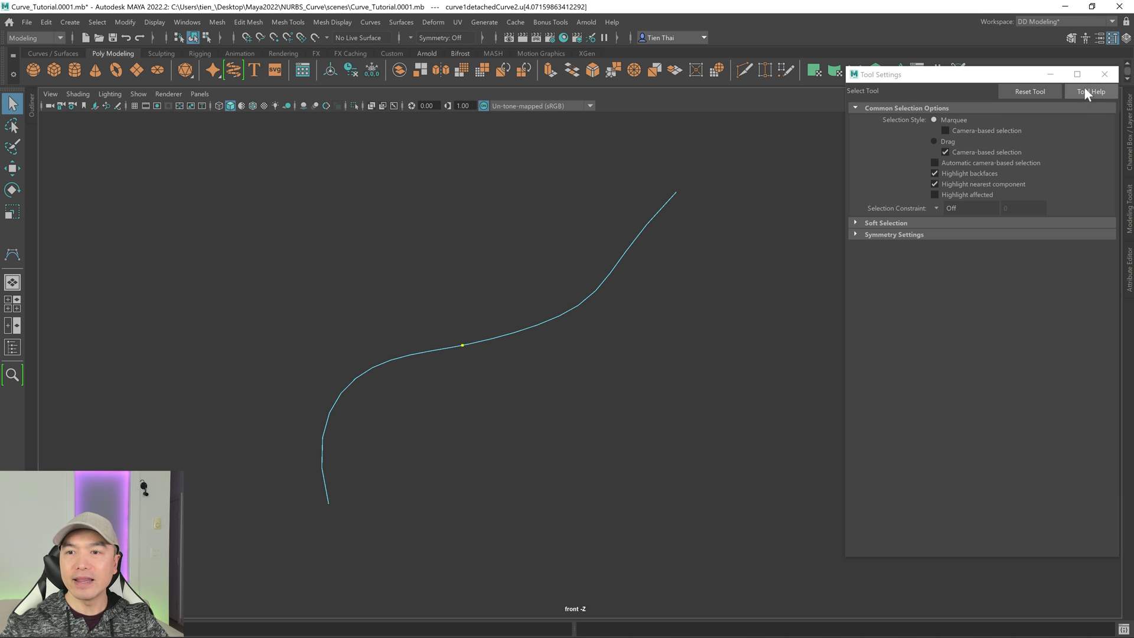
pyautogui.click(1105, 74)
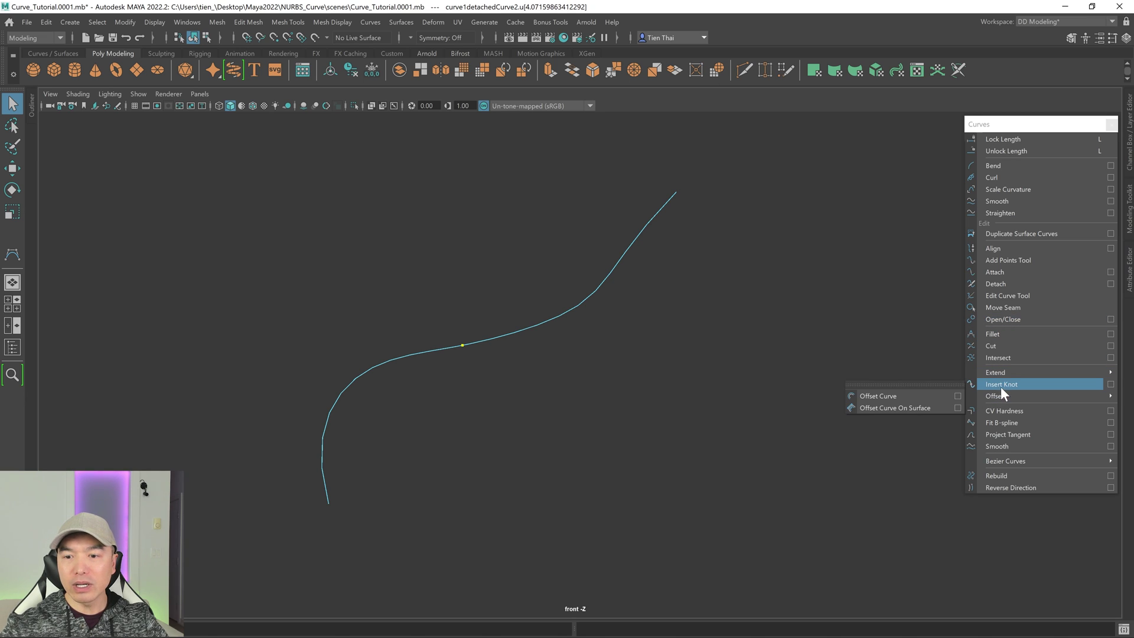
# Insert knots at the selected curve point, with Multiplicity on Set to and a value of 3.
pyautogui.click(1111, 385)
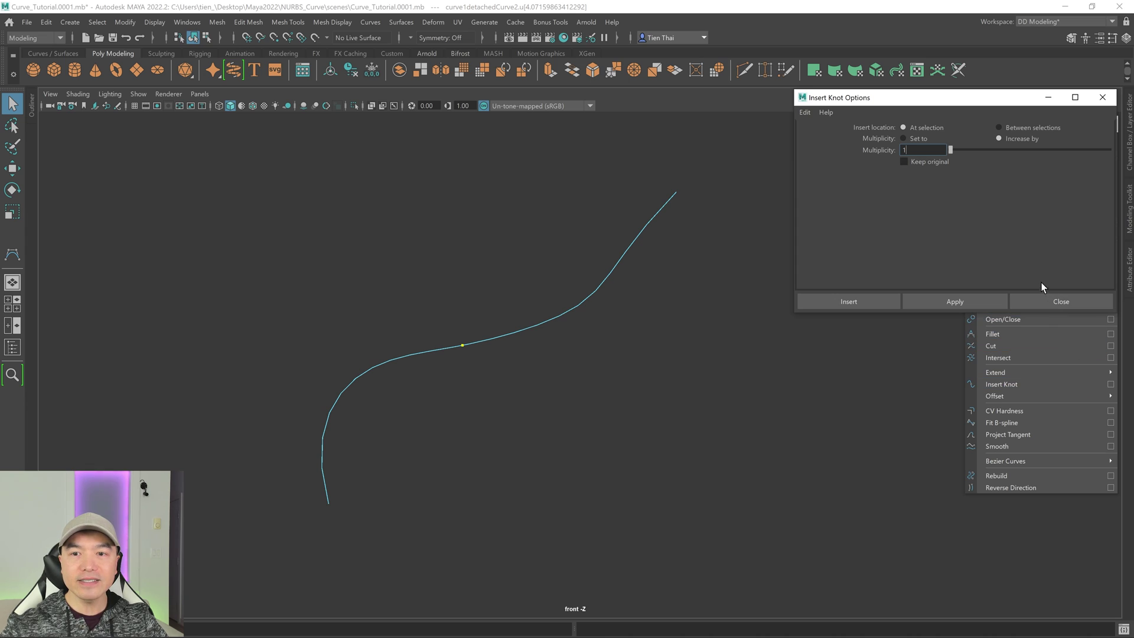
pyautogui.click(904, 138)
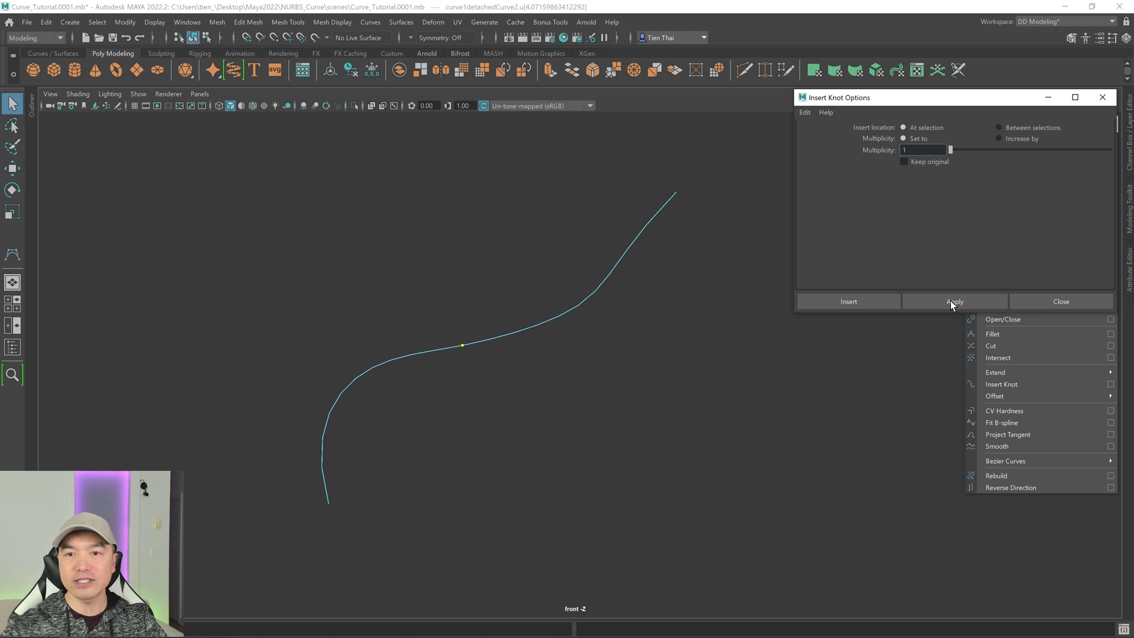
pyautogui.write('3')
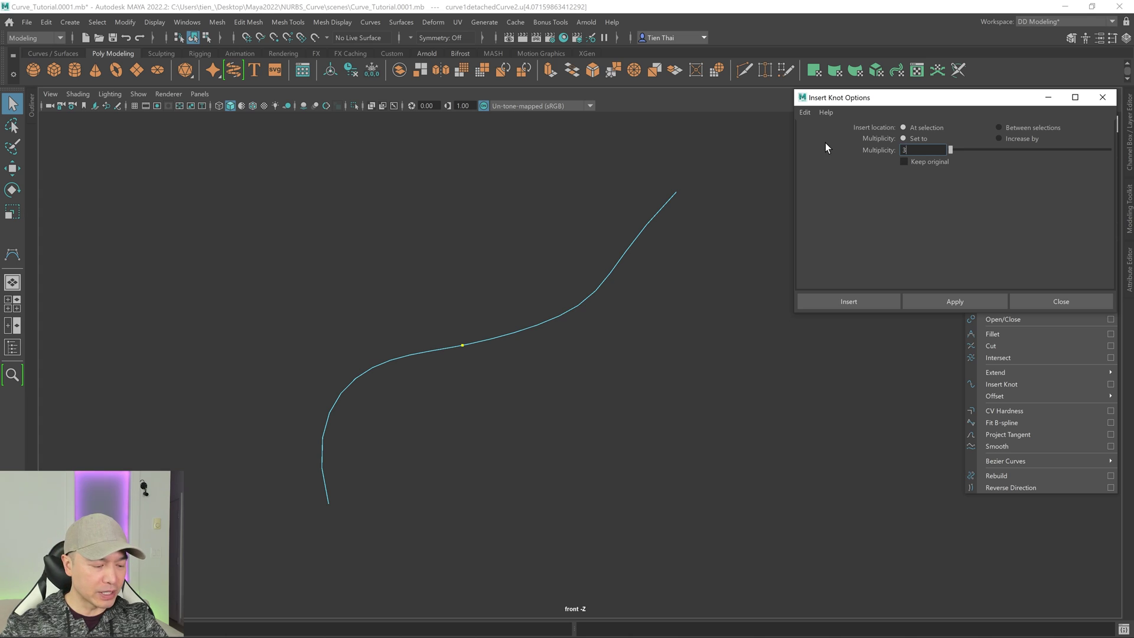
pyautogui.click(877, 300)
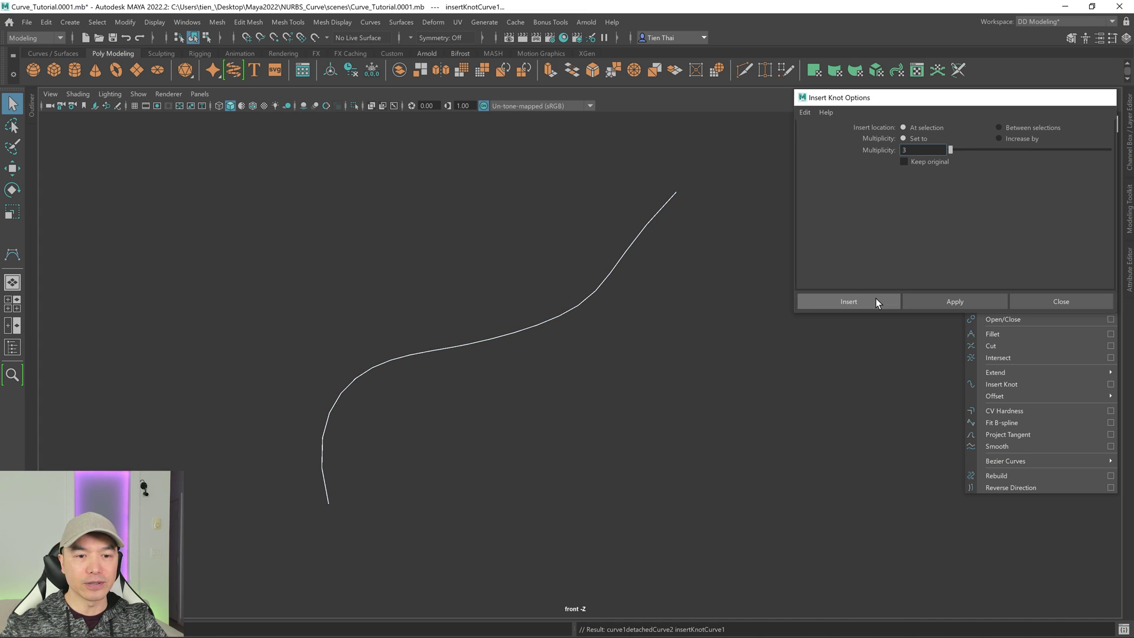
# Select the three clustered control vertices at the middle of the curve and move them up into a peak.
pyautogui.click(466, 344)
pyautogui.moveTo(468, 296); pyautogui.dragTo(402, 299, button='right')
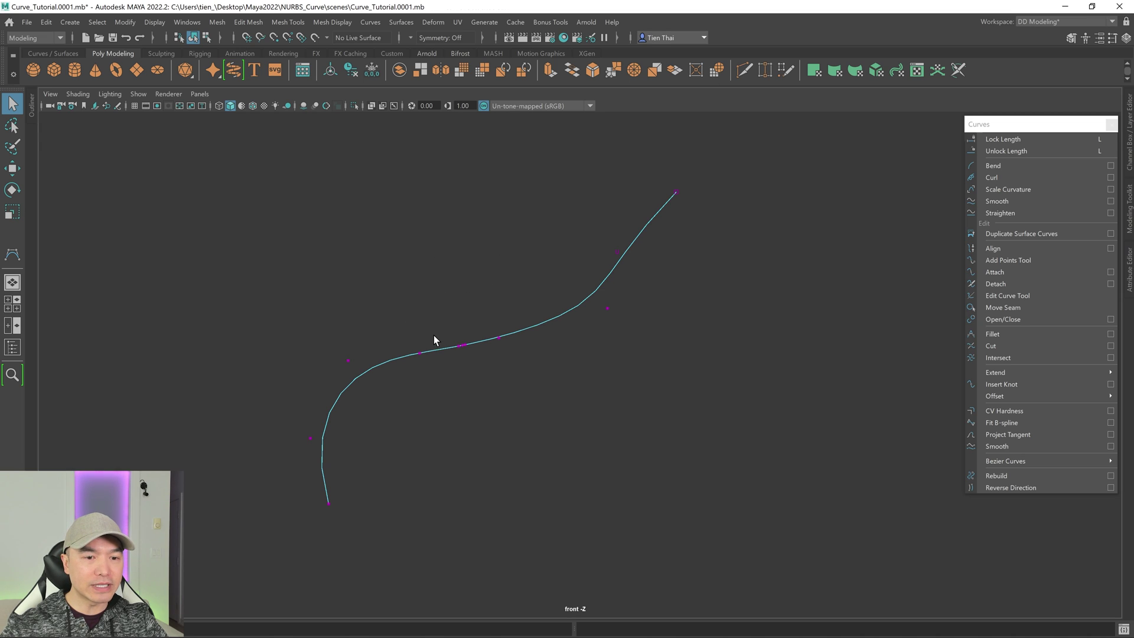
pyautogui.moveTo(460, 343); pyautogui.dragTo(470, 362)
pyautogui.press('w')
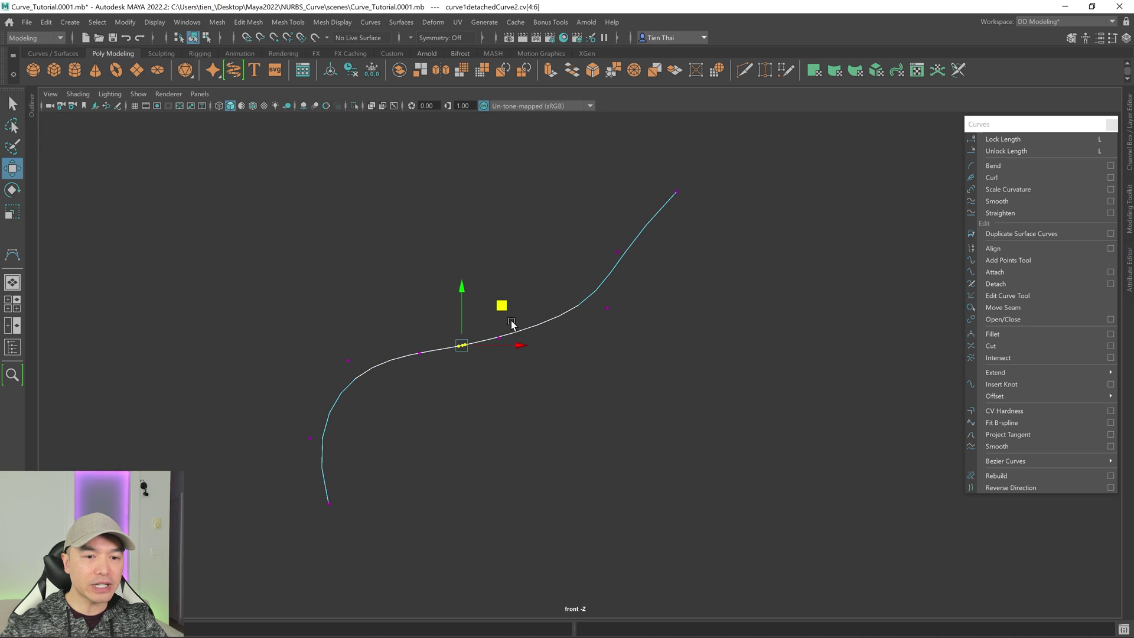
pyautogui.moveTo(501, 305); pyautogui.dragTo(484, 262)
pyautogui.scroll(1, 449, 325)
pyautogui.scroll(3, 661, 400)
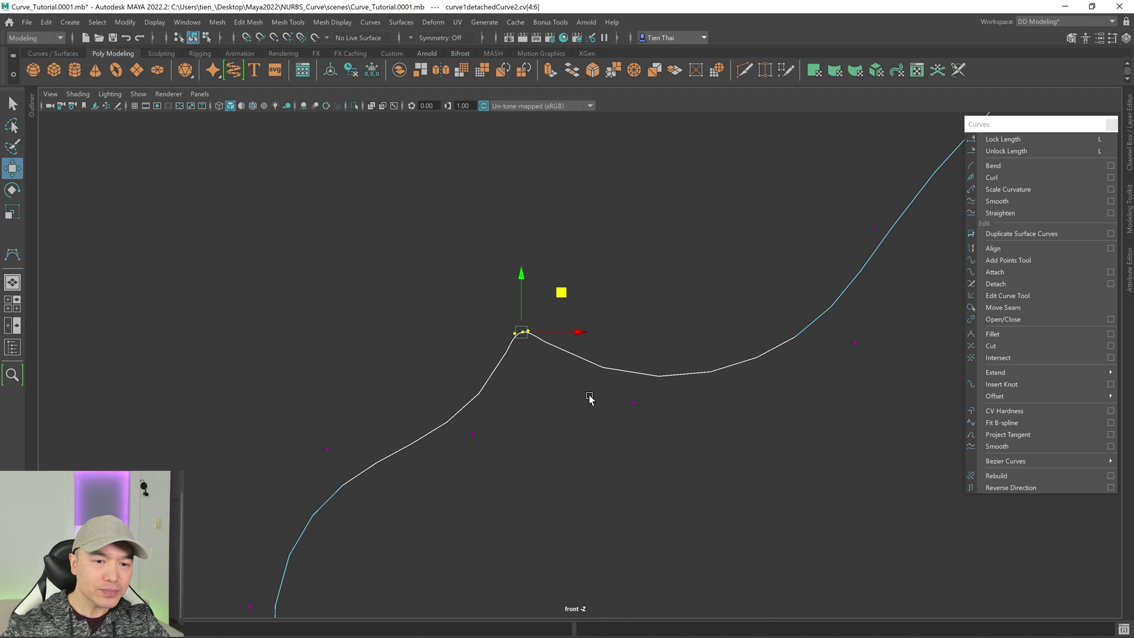
# Move only the middle control vertex of the peak slightly up to sharpen the corner, and return to object mode.
pyautogui.press('q')
pyautogui.click(524, 332)
pyautogui.press('w')
pyautogui.moveTo(563, 291); pyautogui.dragTo(558, 284)
pyautogui.moveTo(568, 324); pyautogui.dragTo(599, 313, button='right')
pyautogui.click(585, 322)
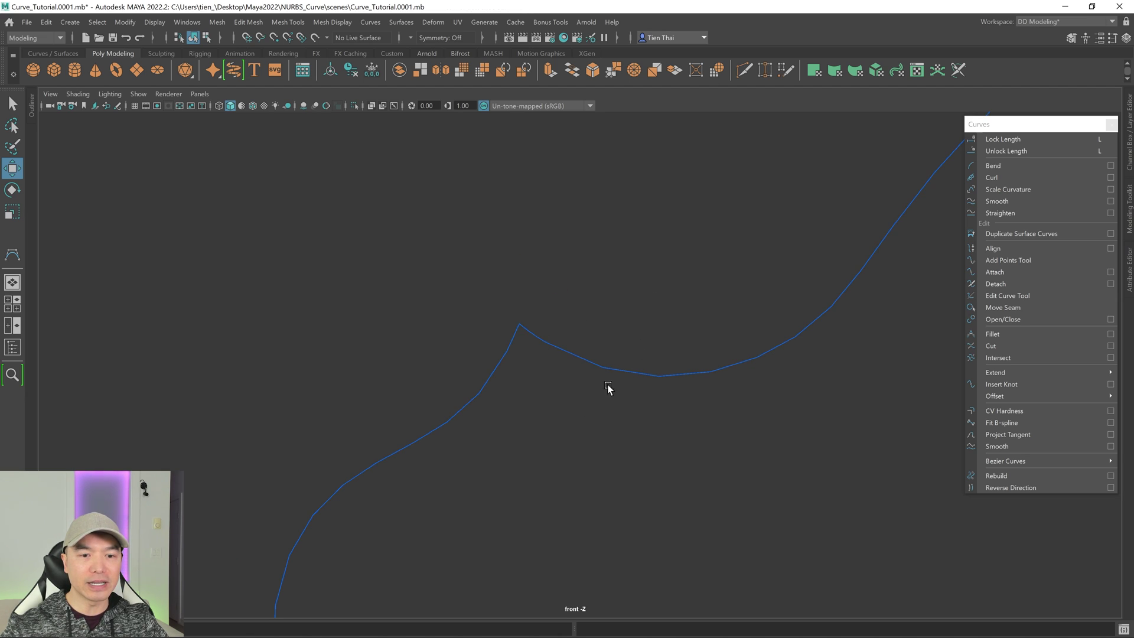
# Select the whole sharp-cornered curve in object mode and delete it.
pyautogui.scroll(-5, 618, 406)
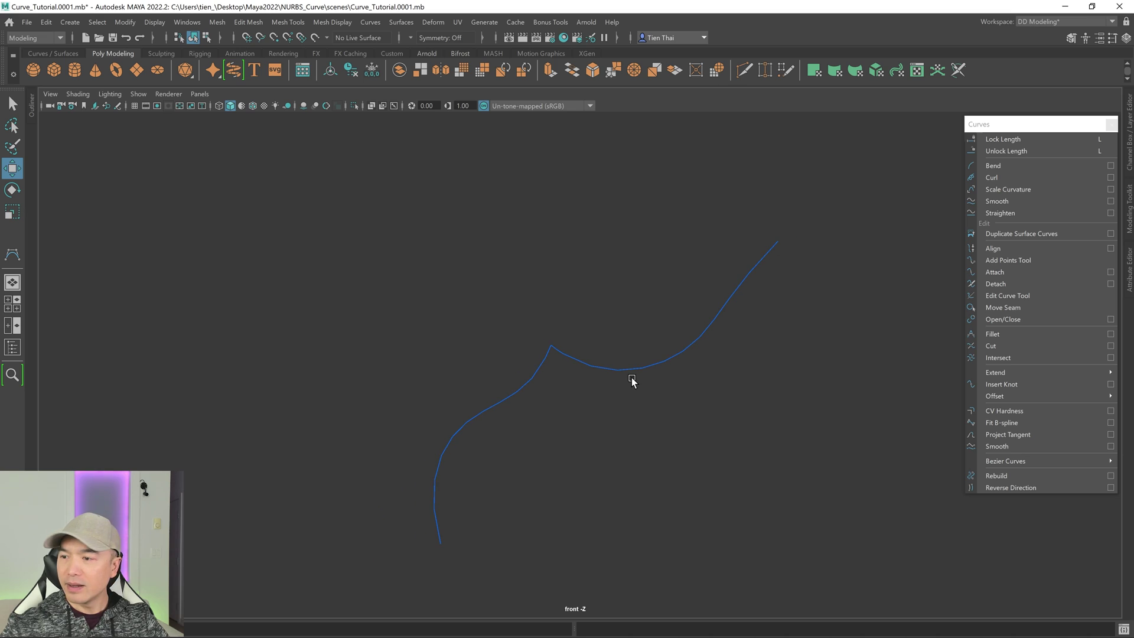
pyautogui.scroll(-2, 632, 381)
pyautogui.keyDown('alt'); pyautogui.moveTo(614, 369); pyautogui.dragTo(423, 349, button='middle'); pyautogui.keyUp('alt')
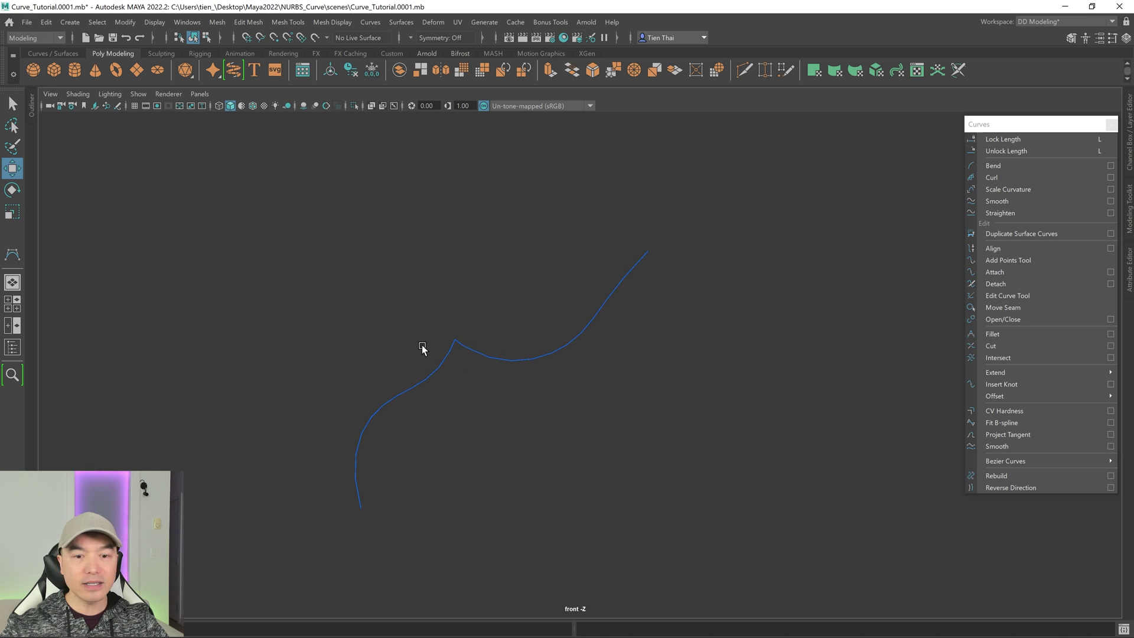
pyautogui.press('q')
pyautogui.moveTo(483, 356); pyautogui.dragTo(564, 314, button='right')
pyautogui.moveTo(566, 315); pyautogui.dragTo(639, 397)
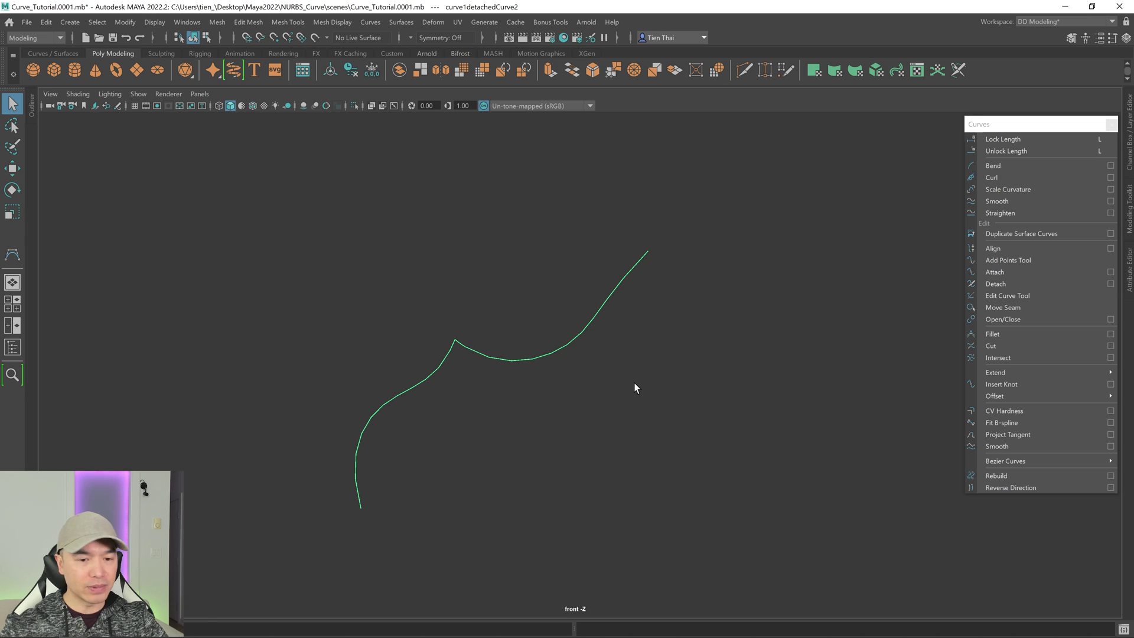
pyautogui.press('Delete')
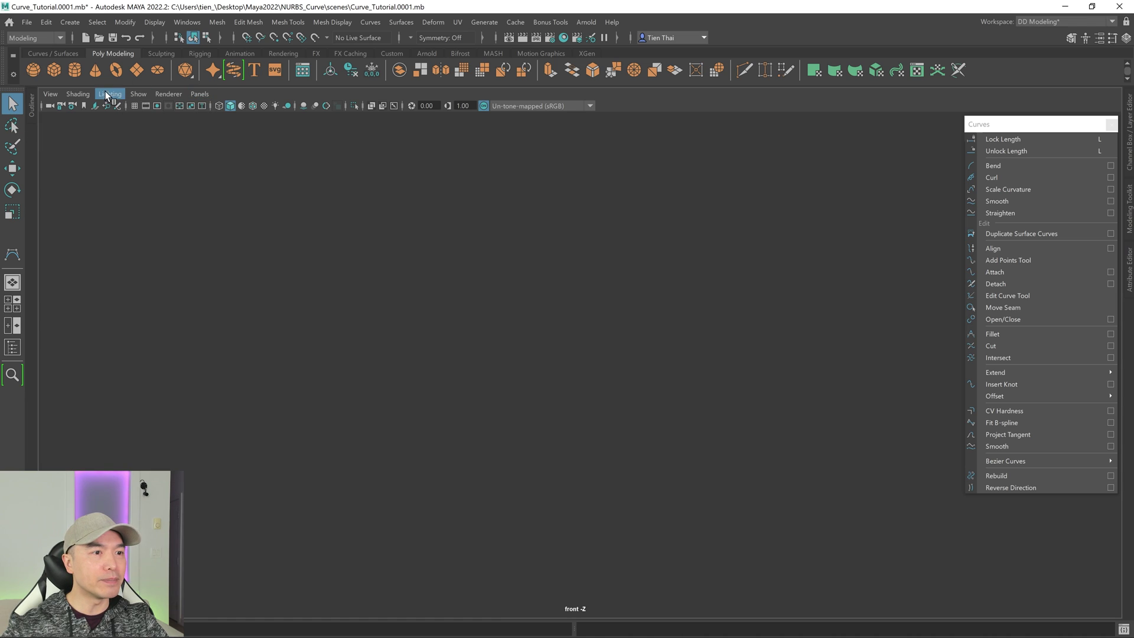
# Draw a freehand S-shaped curve from upper right to lower left with the Pencil Curve Tool, and return to object mode.
pyautogui.click(65, 26)
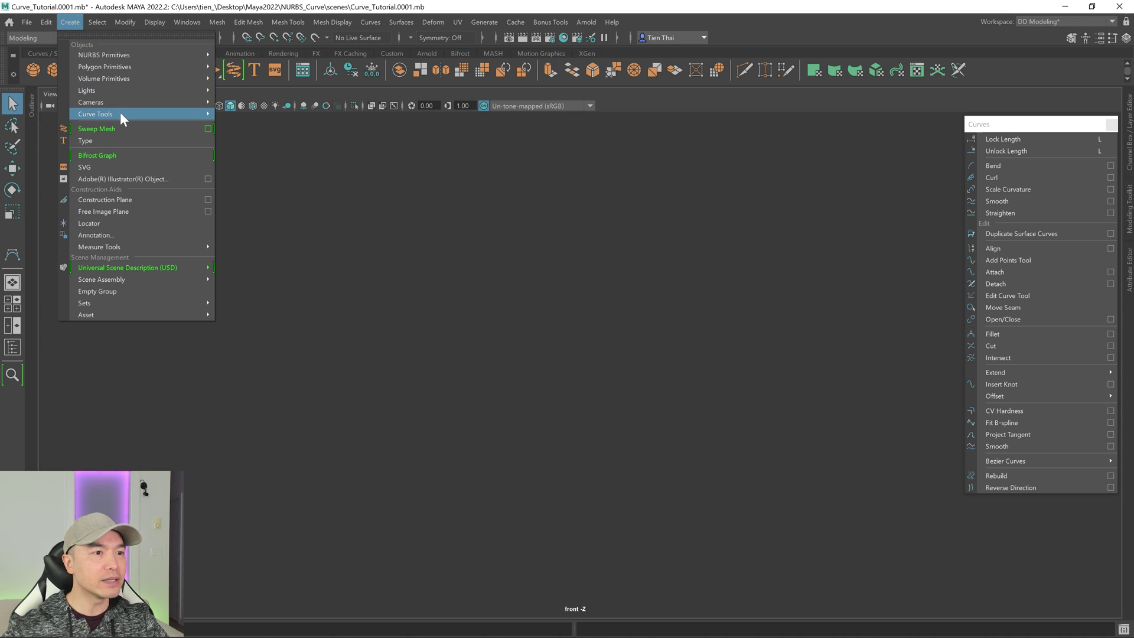
pyautogui.moveTo(125, 111)
pyautogui.click(257, 150)
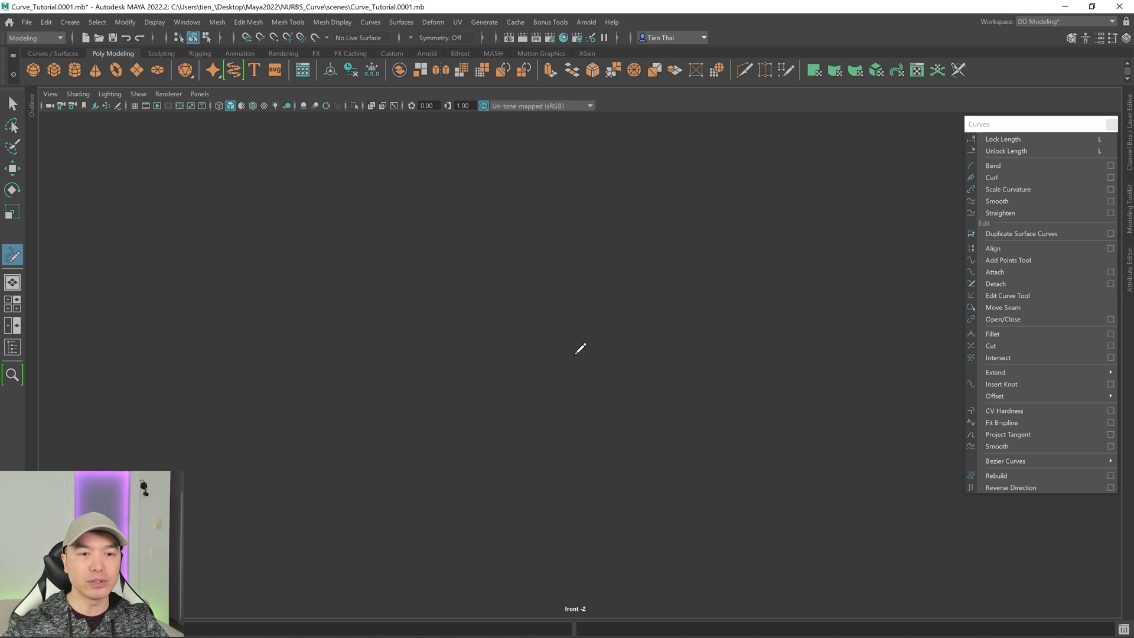
pyautogui.moveTo(568, 165)
pyautogui.mouseDown()
pyautogui.moveTo(535, 174)
pyautogui.moveTo(532, 317)
pyautogui.moveTo(496, 496)
pyautogui.moveTo(360, 528)
pyautogui.mouseUp()
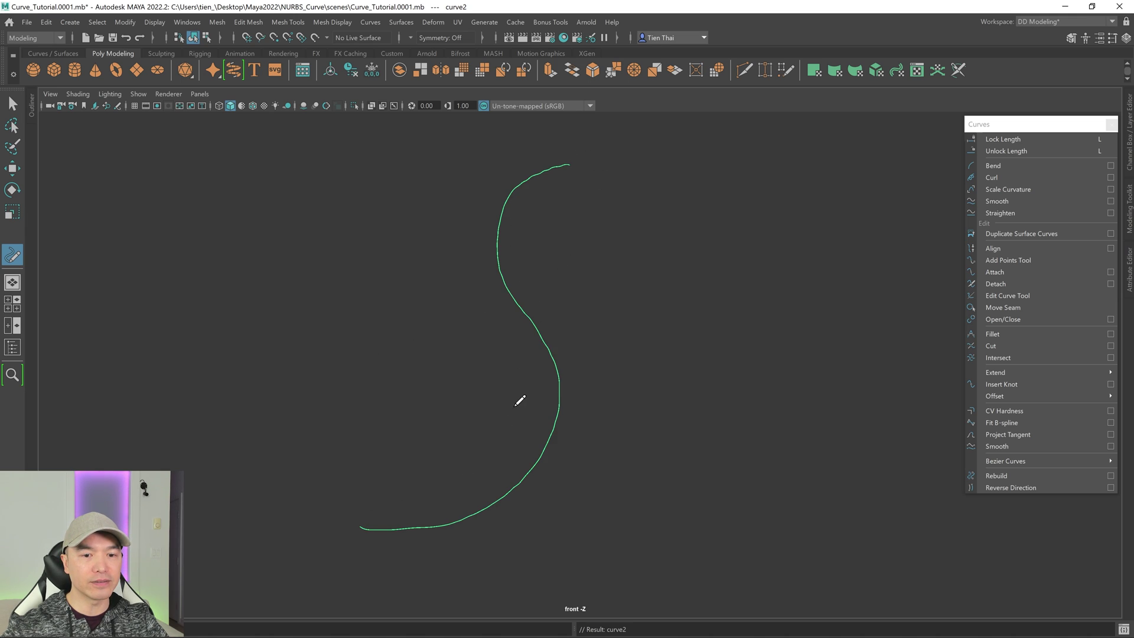
pyautogui.press('q')
pyautogui.moveTo(576, 274); pyautogui.dragTo(621, 246, button='right')
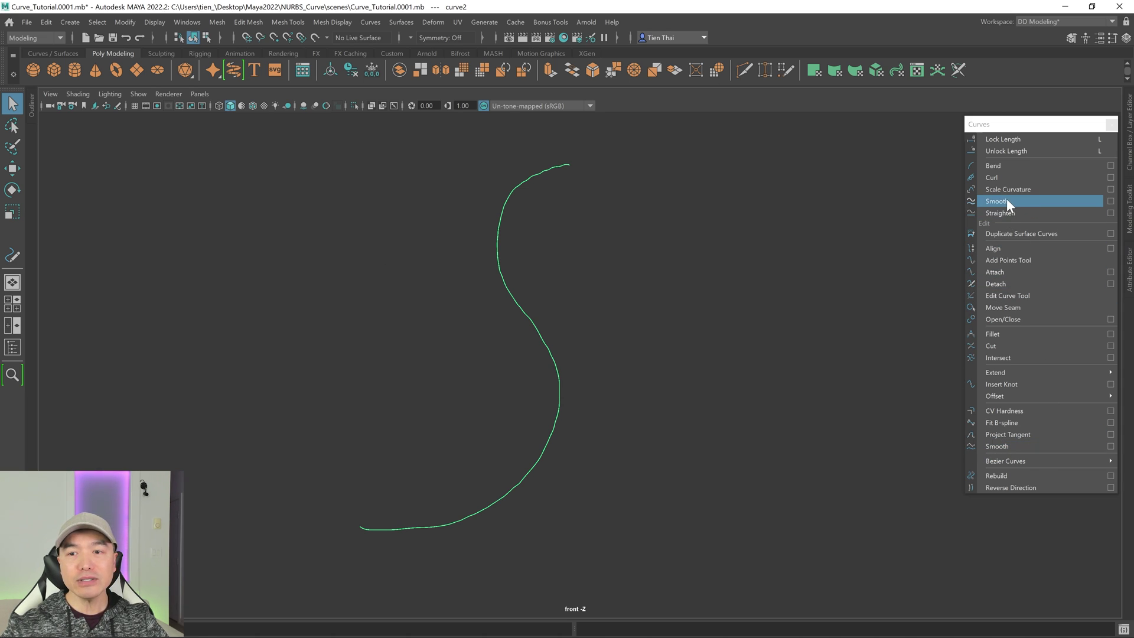
# Smooth the freehand S-shaped curve with the editing Smooth command at a smoothness of 10, closing the smooth-factor options unused.
pyautogui.click(1110, 202)
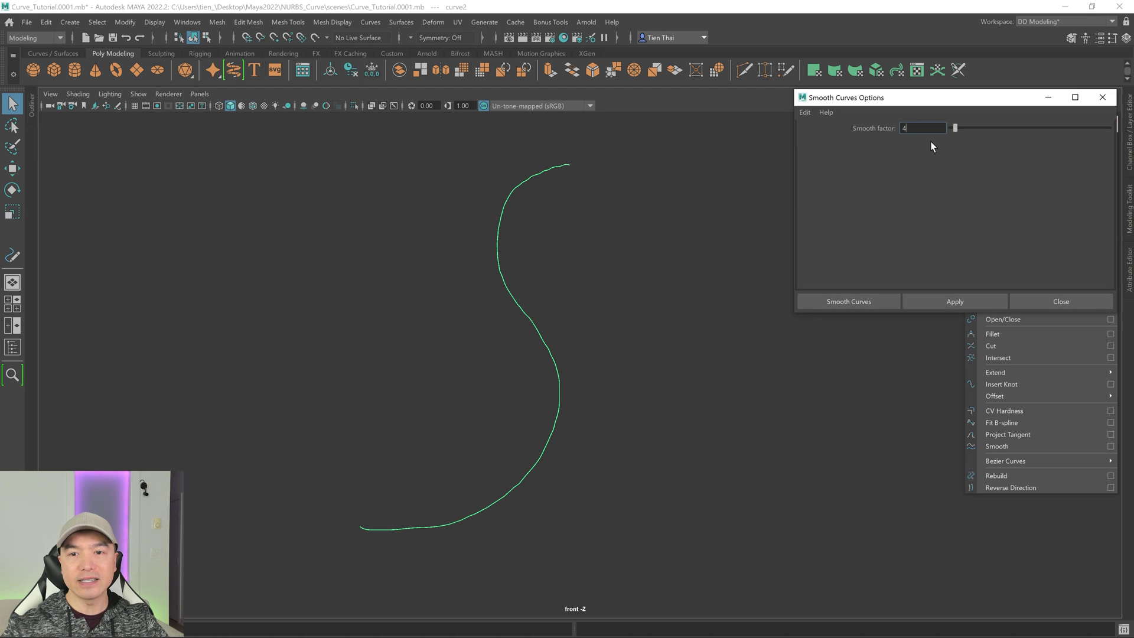
pyautogui.click(1102, 98)
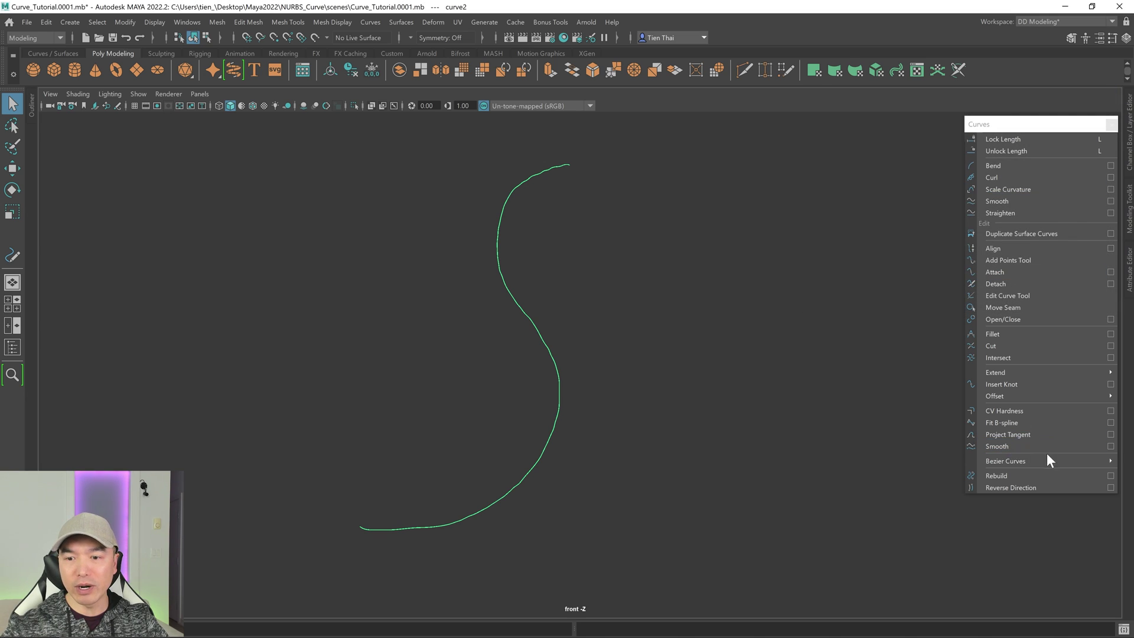
pyautogui.moveTo(1047, 462)
pyautogui.click(1111, 446)
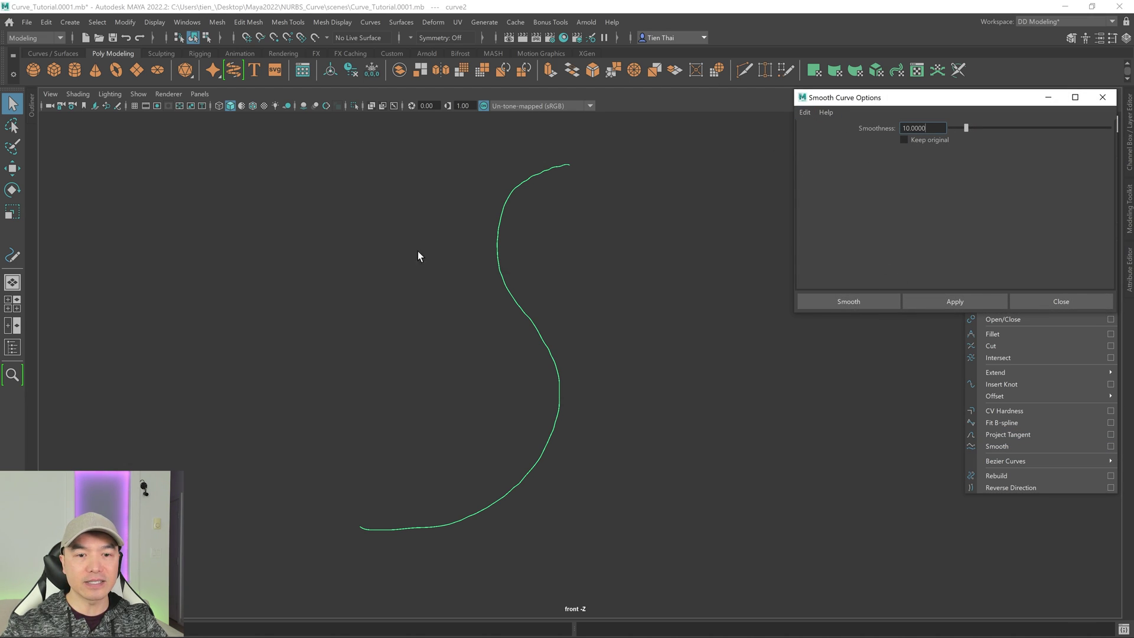
pyautogui.click(857, 302)
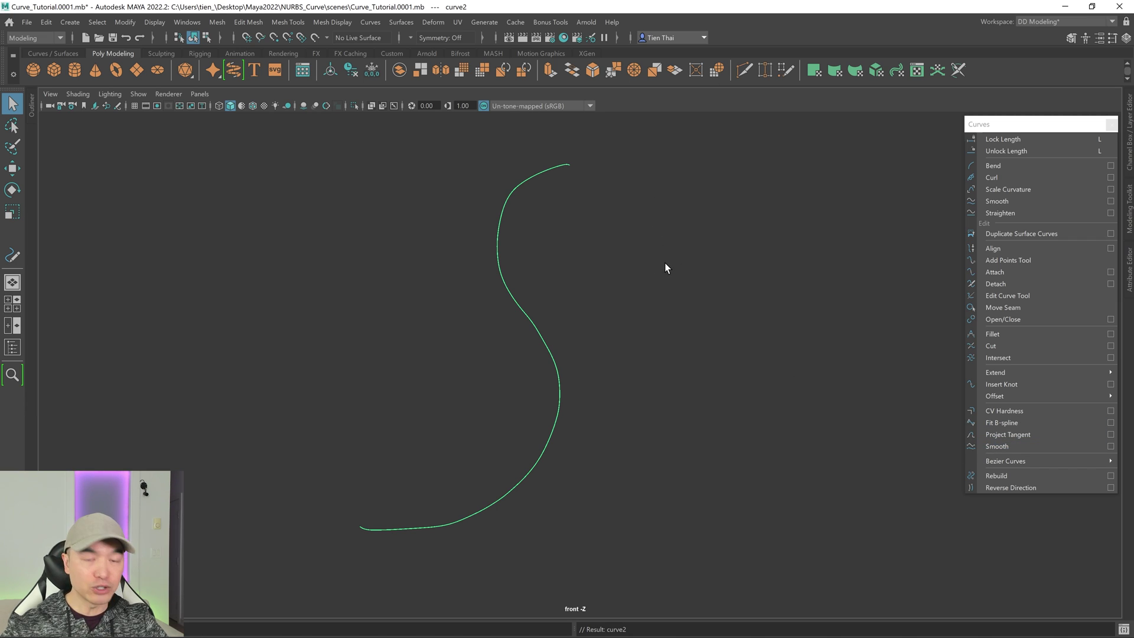
# Undo a repeated smoothing pass on the S-shaped curve and delete the curve.
pyautogui.press('g')
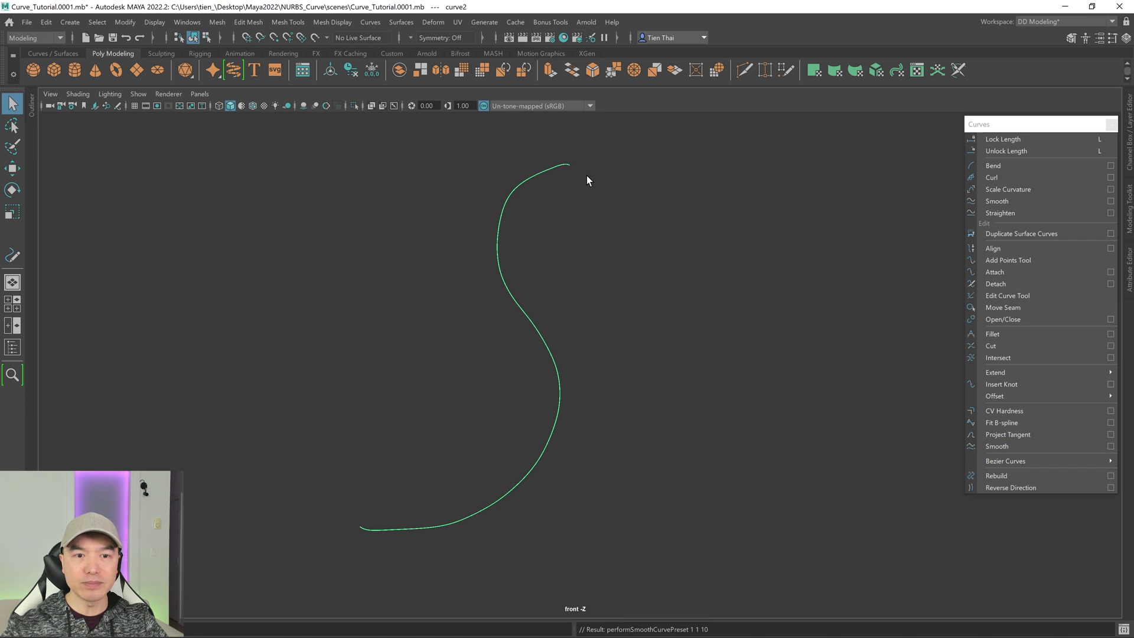
pyautogui.hotkey('ctrl', 'z')
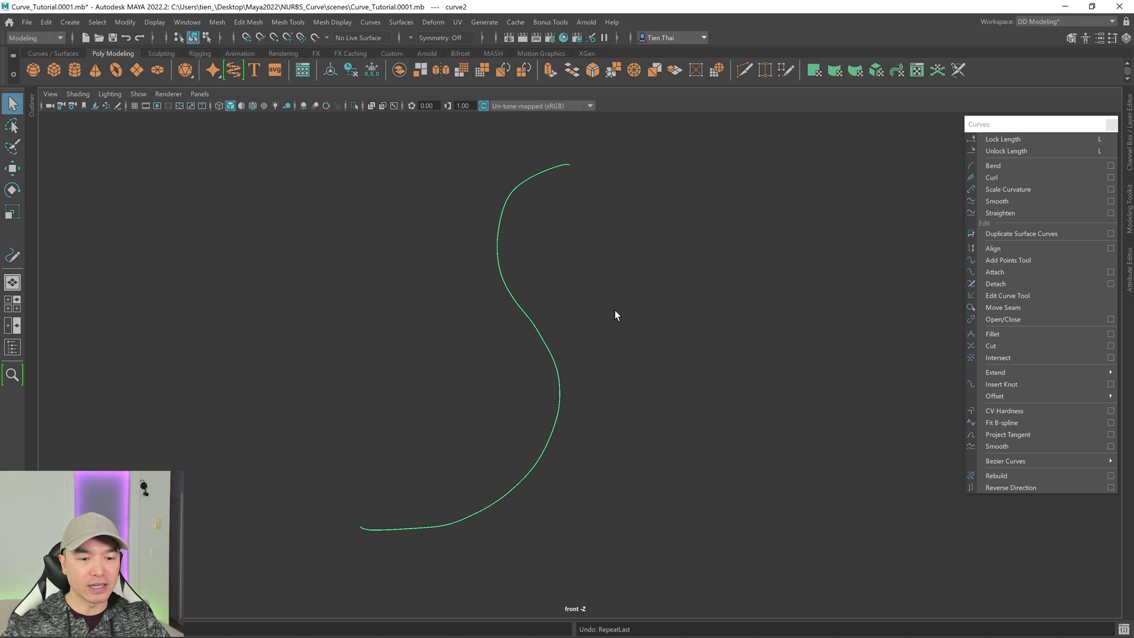
pyautogui.press('Delete')
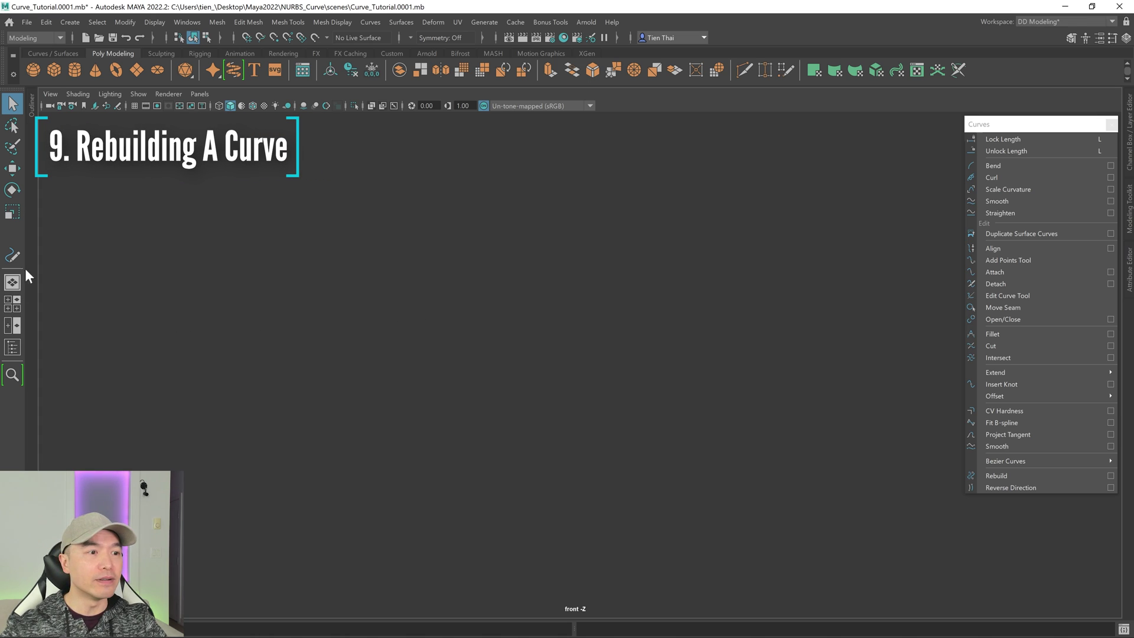
# Draw a new freehand S-shaped curve with the Pencil Curve Tool, check its control vertices, and return to object mode.
pyautogui.click(11, 256)
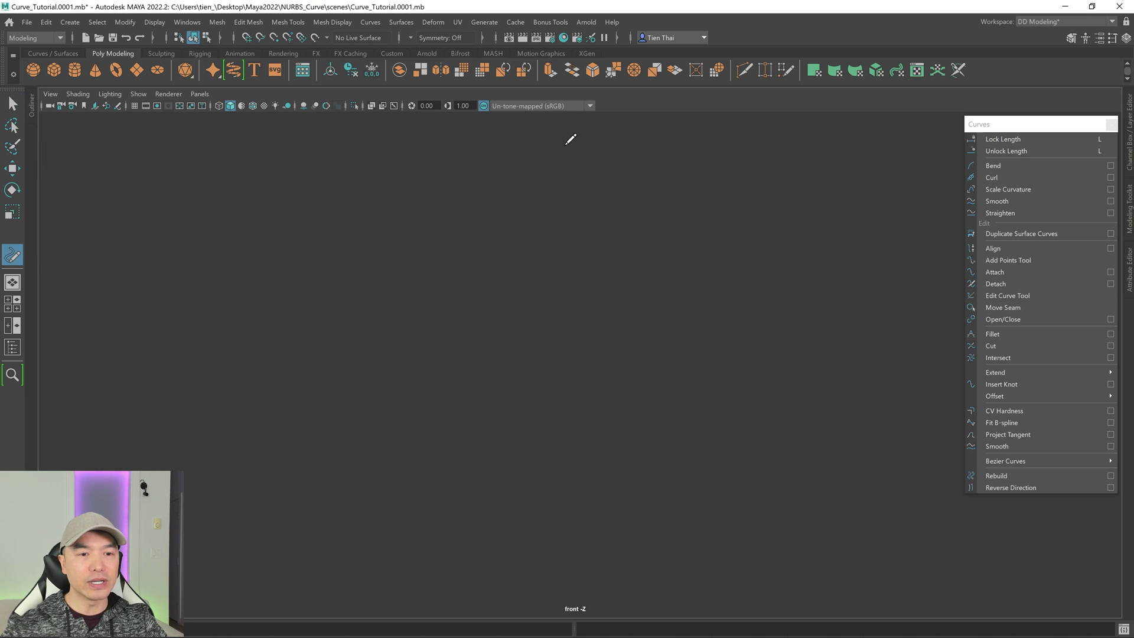
pyautogui.moveTo(506, 147)
pyautogui.mouseDown()
pyautogui.moveTo(530, 378)
pyautogui.moveTo(358, 532)
pyautogui.mouseUp()
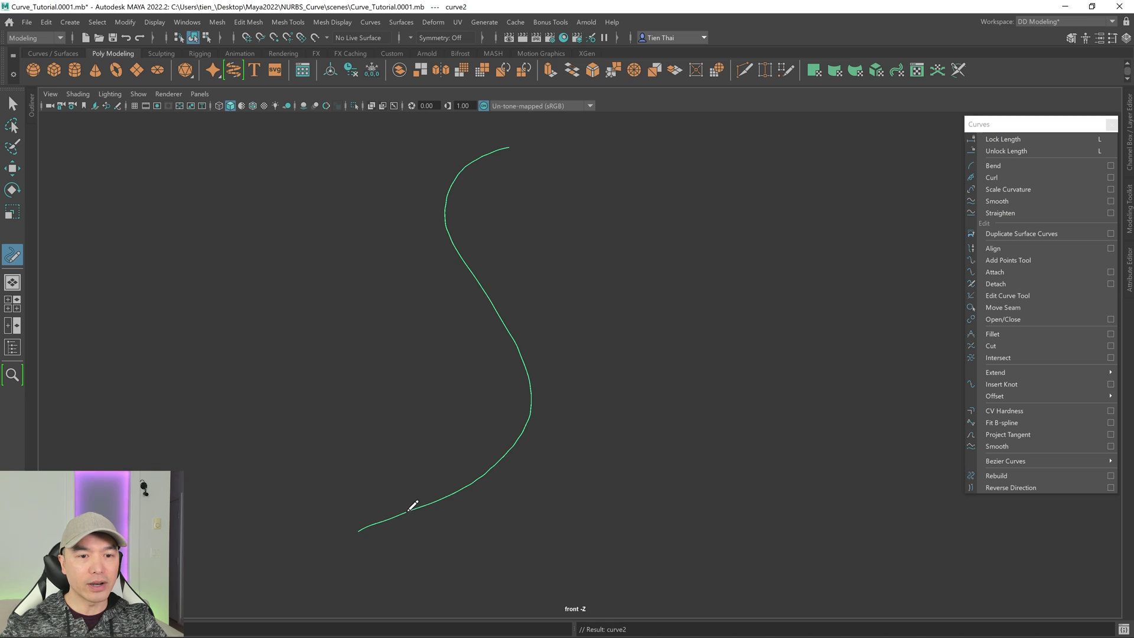
pyautogui.press('q')
pyautogui.moveTo(458, 300)
pyautogui.mouseDown(button='right')
pyautogui.moveTo(588, 246)
pyautogui.moveTo(593, 233)
pyautogui.moveTo(509, 239)
pyautogui.mouseUp(button='right')
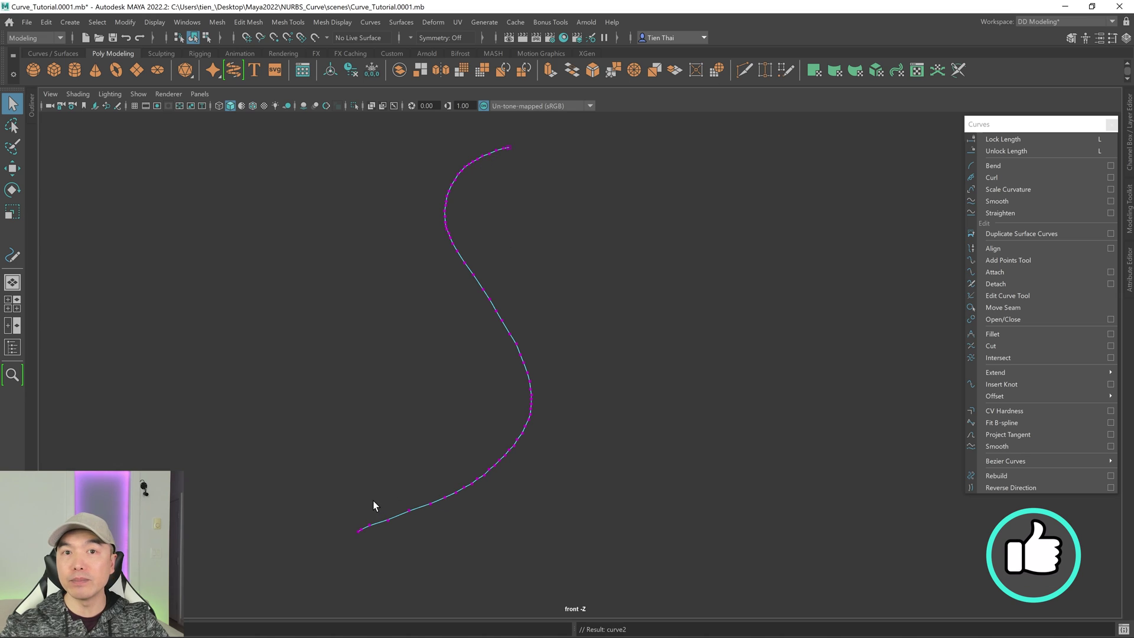
pyautogui.moveTo(438, 285); pyautogui.dragTo(548, 222, button='right')
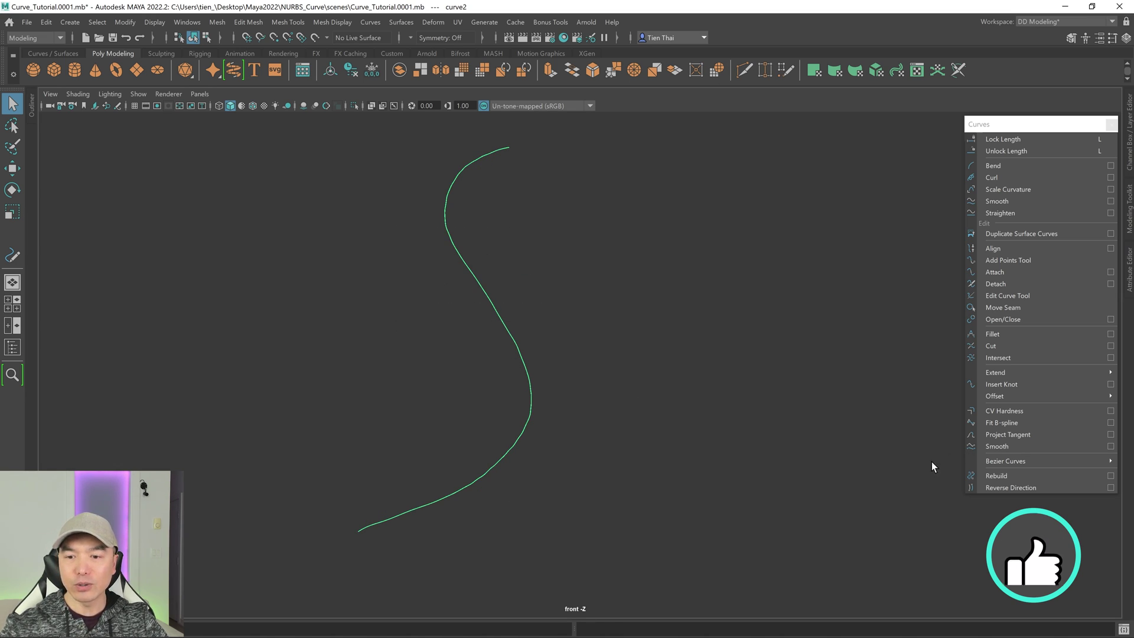
# Reset the Rebuild Curve options to their defaults and rebuild the S-shaped curve uniformly with 10 spans.
pyautogui.moveTo(1022, 463)
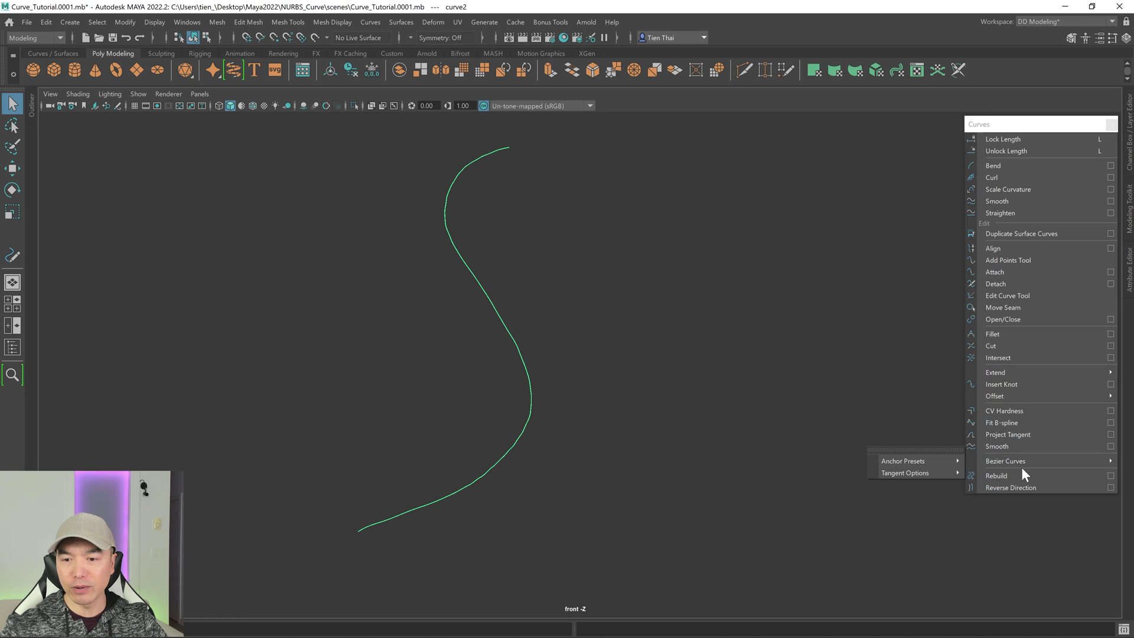
pyautogui.click(1110, 475)
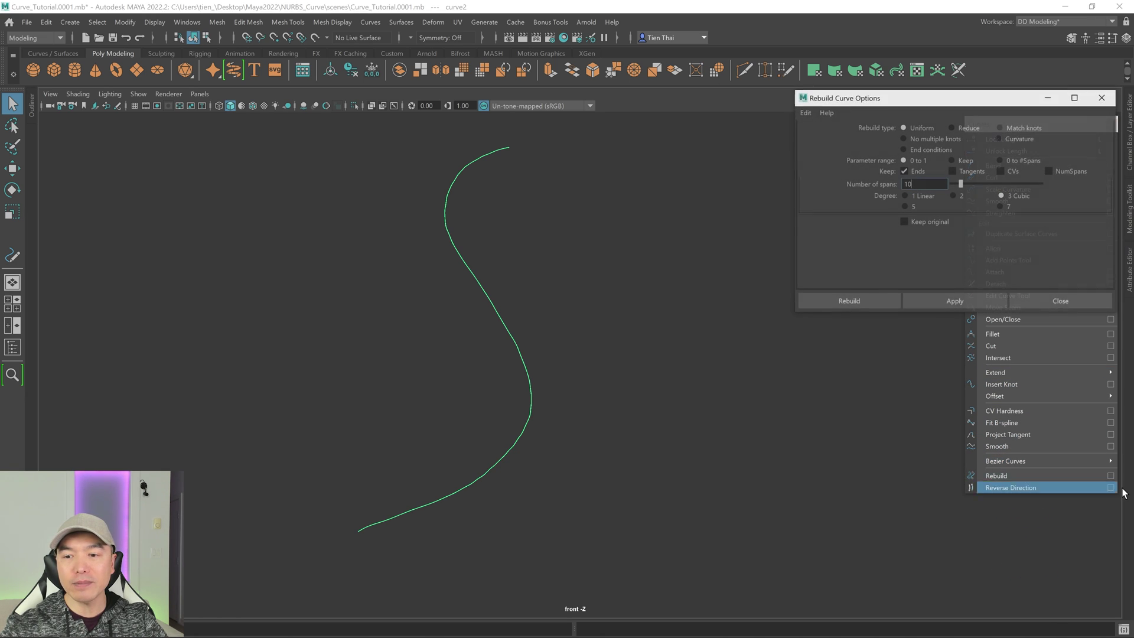
pyautogui.click(805, 113)
pyautogui.click(820, 136)
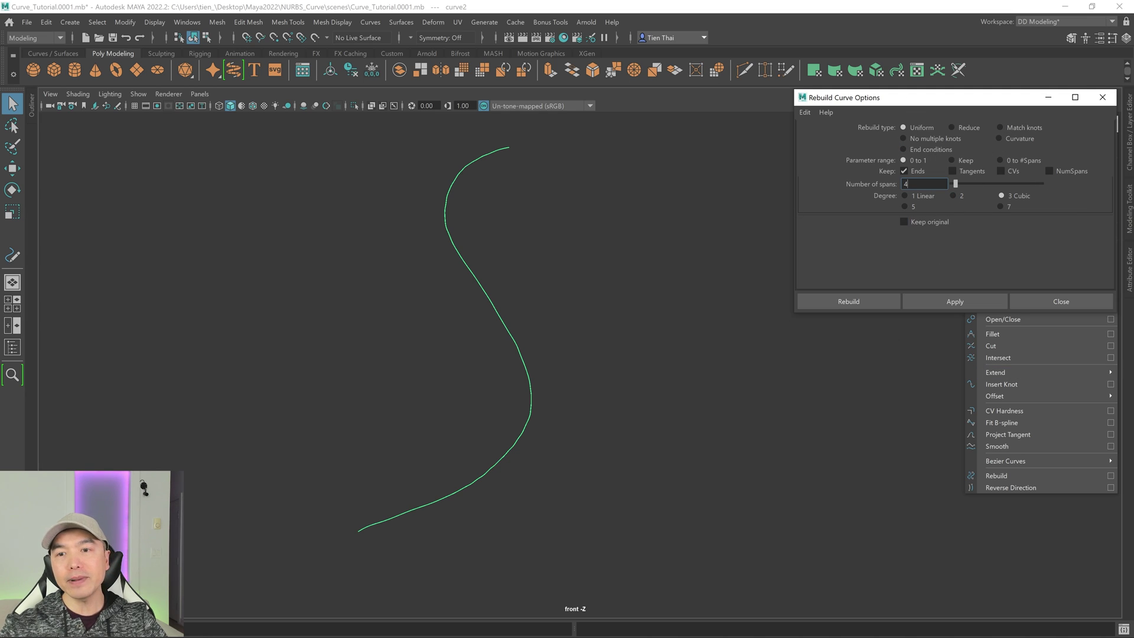
pyautogui.doubleClick(921, 184)
pyautogui.write('1')
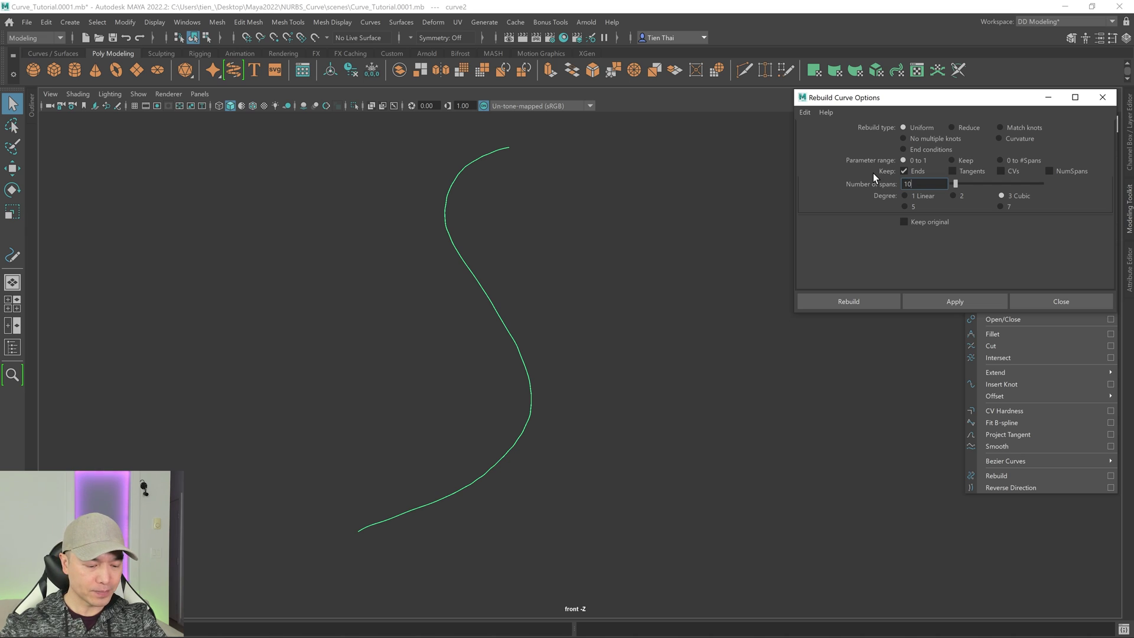
pyautogui.write('0')
pyautogui.press('Return')
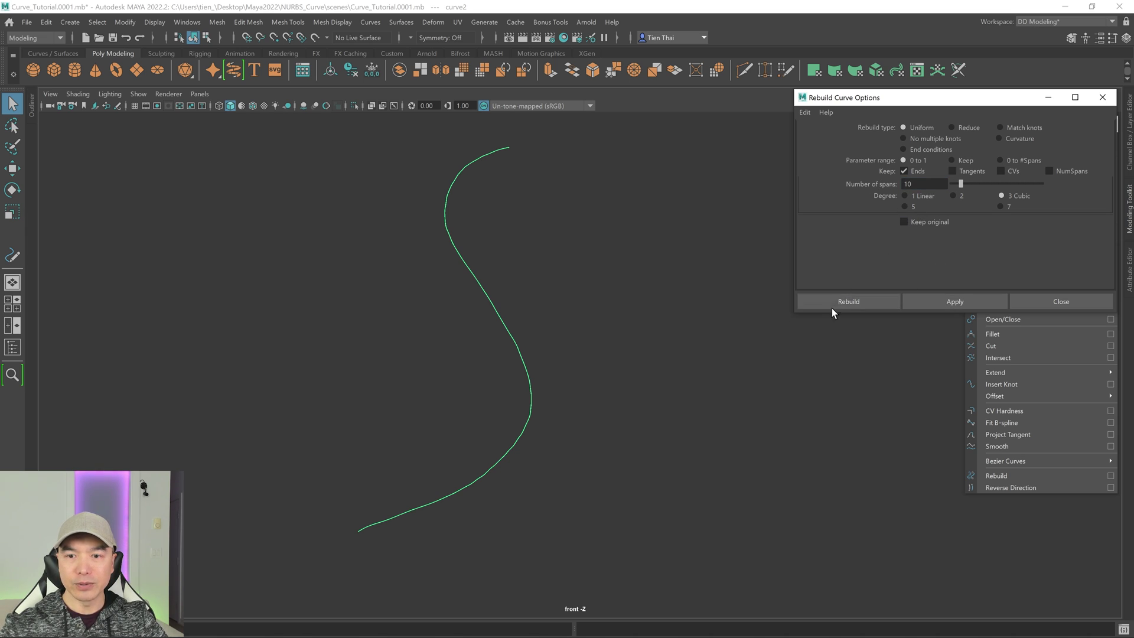
pyautogui.click(854, 302)
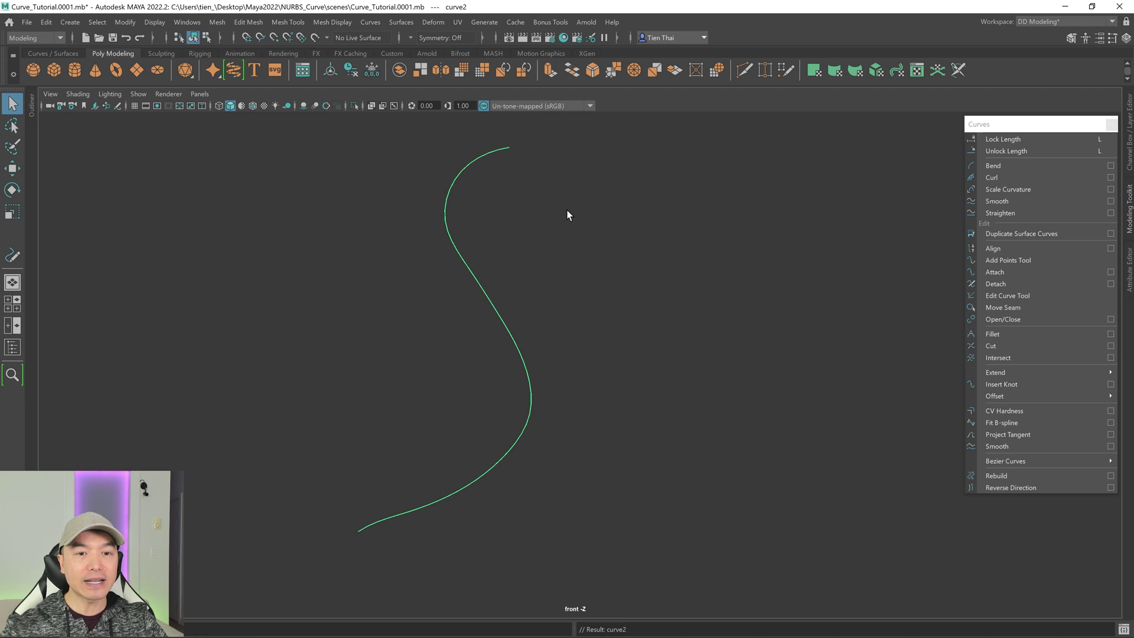
# Examine the rebuilt curve's control vertices, return to object mode, and undo a deletion of the curve.
pyautogui.moveTo(573, 196); pyautogui.dragTo(485, 196, button='right')
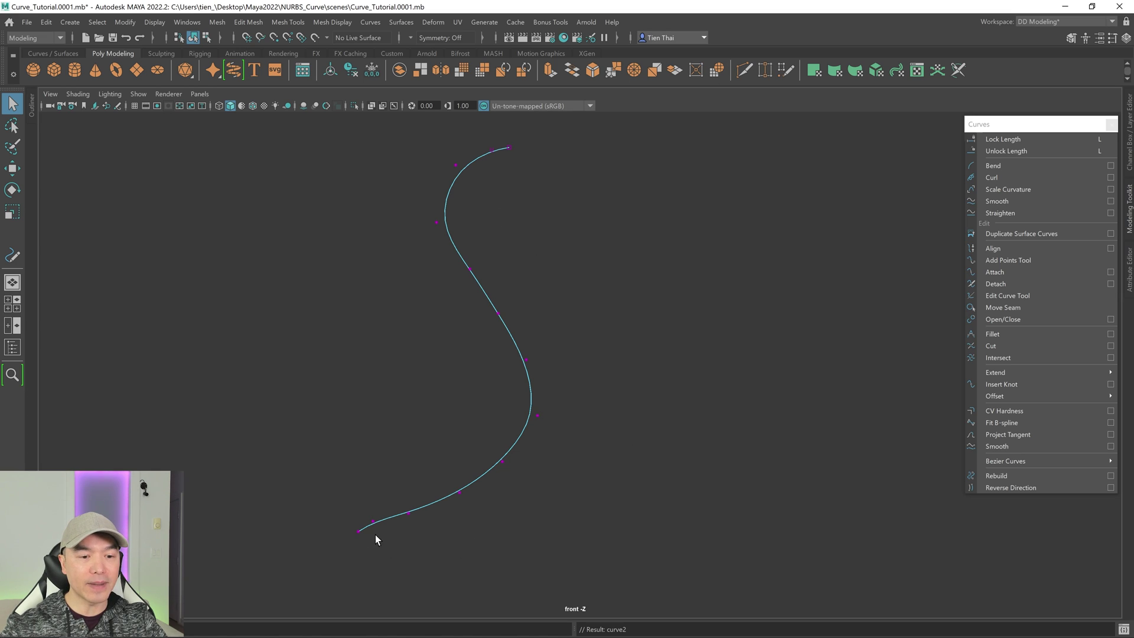
pyautogui.moveTo(509, 249); pyautogui.dragTo(598, 211, button='right')
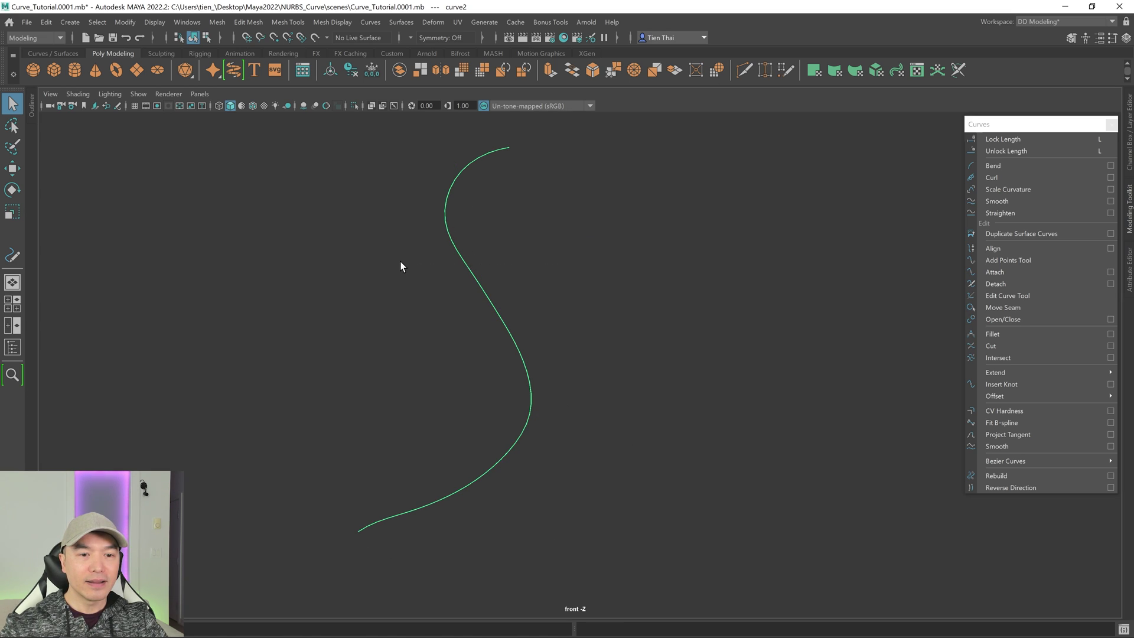
pyautogui.press('Delete')
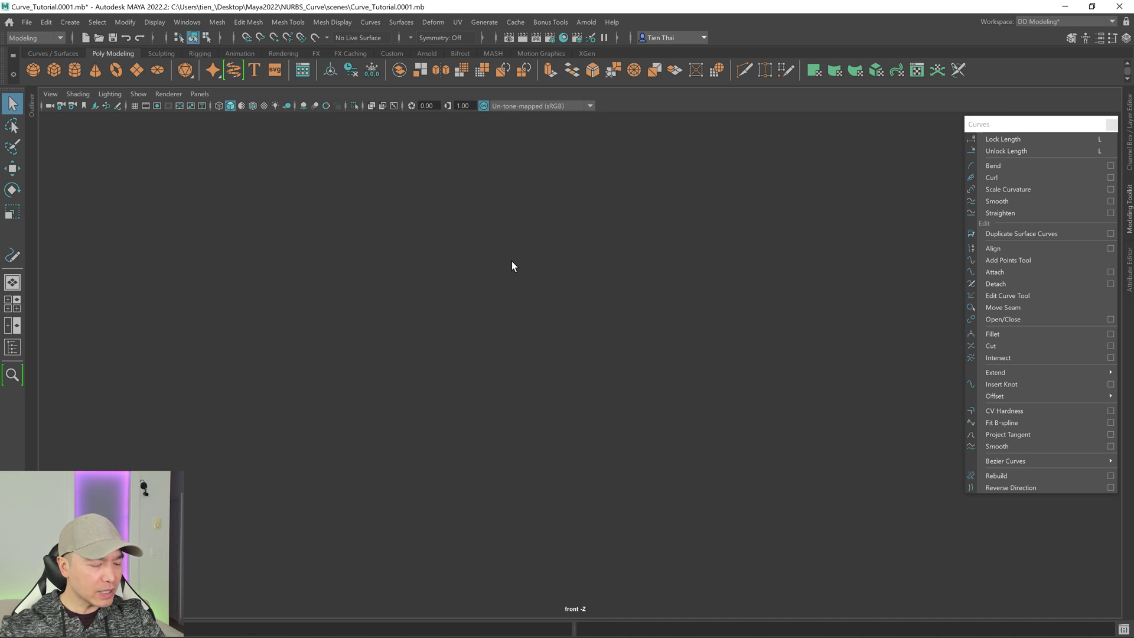
pyautogui.hotkey('ctrl', 'z')
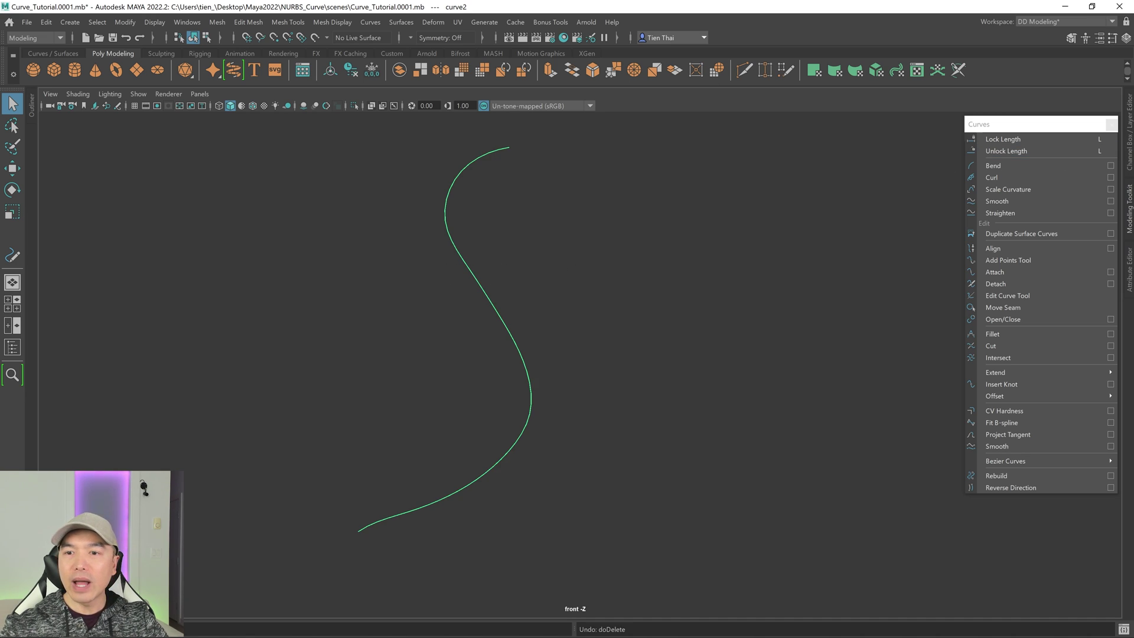
# Close the floating Curves menu and switch from the front view to the perspective view.
pyautogui.click(1112, 124)
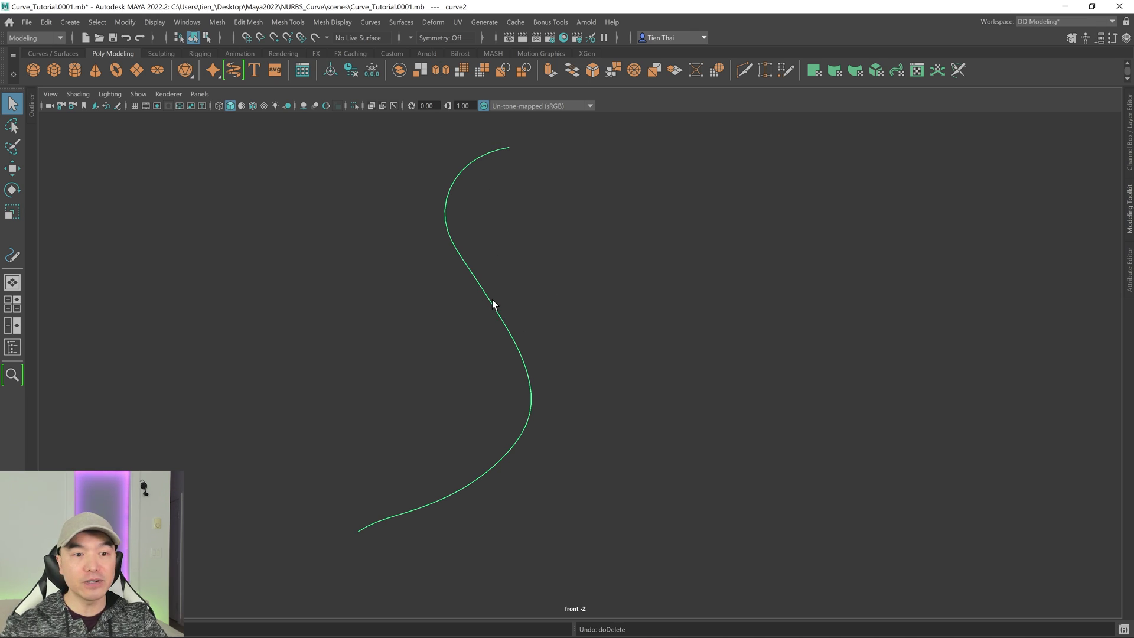
pyautogui.press('space')
pyautogui.press('space')
pyautogui.moveTo(698, 290)
pyautogui.keyDown('alt'); pyautogui.mouseDown()
pyautogui.moveTo(605, 291)
pyautogui.moveTo(744, 306)
pyautogui.moveTo(717, 286)
pyautogui.mouseUp(); pyautogui.keyUp('alt')
pyautogui.keyDown('alt'); pyautogui.moveTo(717, 286); pyautogui.dragTo(860, 329, button='right'); pyautogui.keyUp('alt')
pyautogui.keyDown('alt'); pyautogui.moveTo(860, 329); pyautogui.dragTo(661, 265); pyautogui.keyUp('alt')
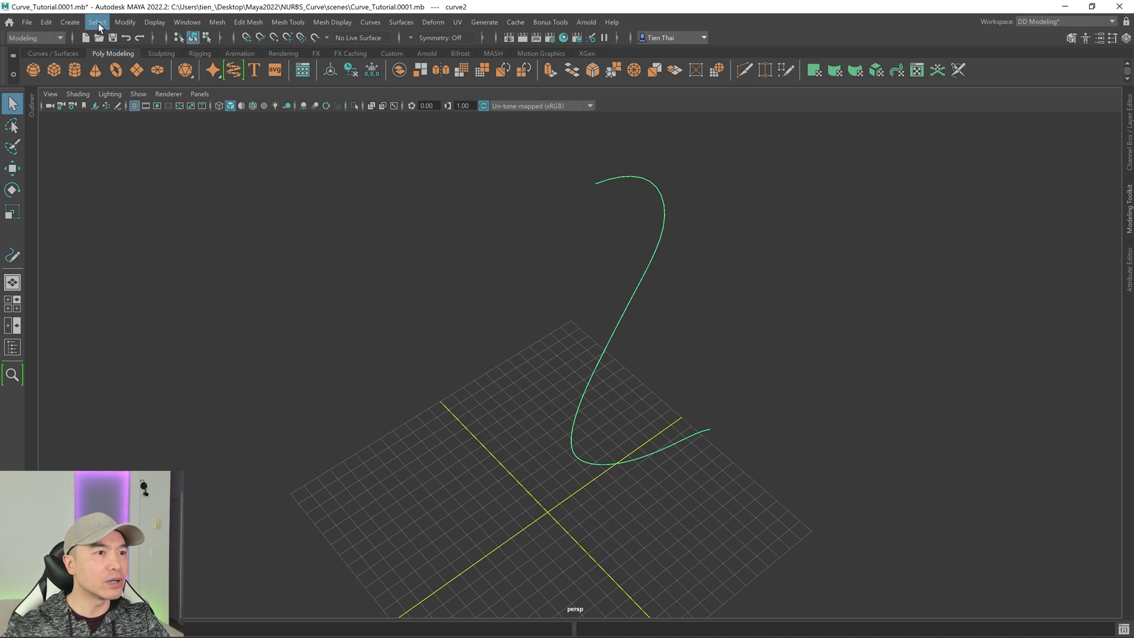
# Create a NURBS circle primitive at the origin and move it straight up, well above the grid.
pyautogui.click(70, 23)
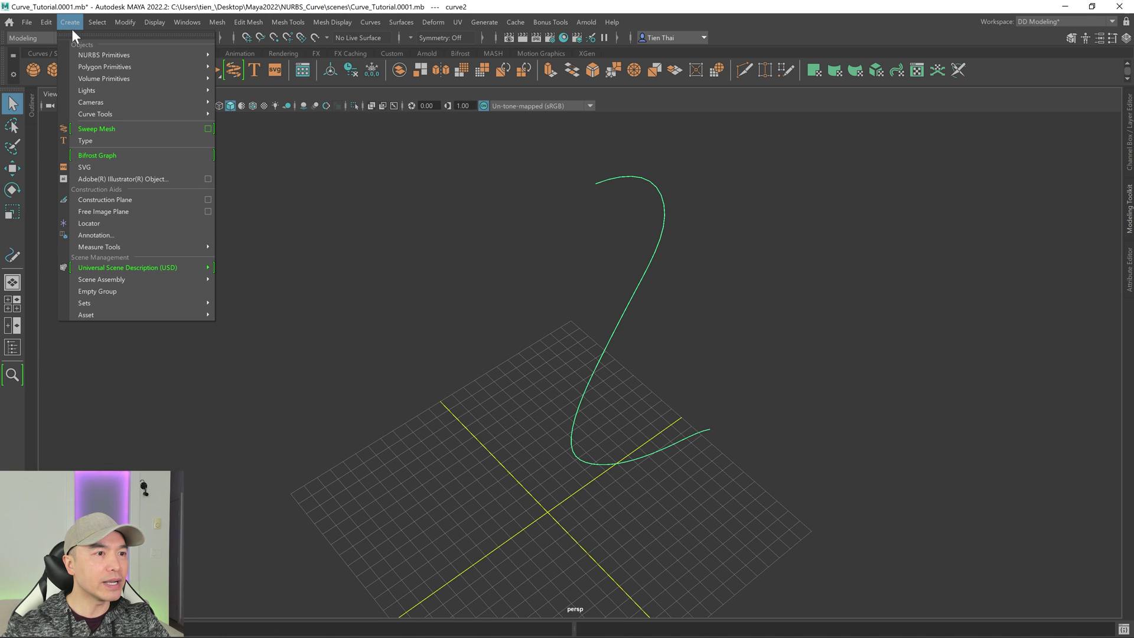
pyautogui.moveTo(101, 55)
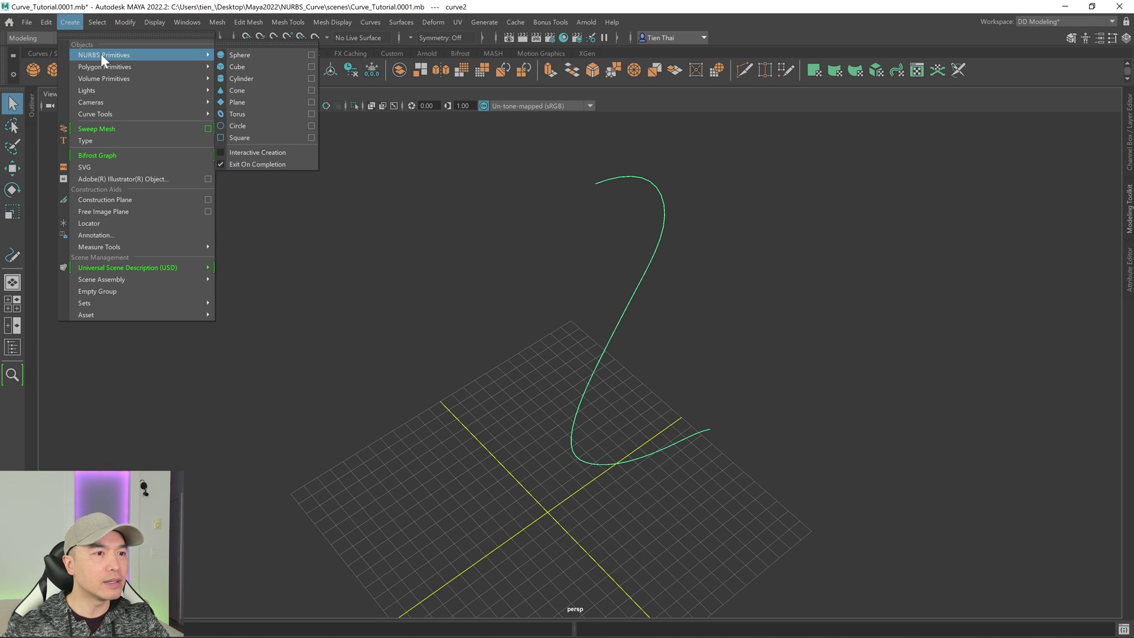
pyautogui.click(251, 127)
pyautogui.keyDown('alt'); pyautogui.moveTo(514, 357); pyautogui.dragTo(594, 428); pyautogui.keyUp('alt')
pyautogui.scroll(-3, 594, 428)
pyautogui.press('w')
pyautogui.moveTo(534, 379); pyautogui.dragTo(528, 168)
pyautogui.keyDown('alt'); pyautogui.moveTo(608, 210); pyautogui.dragTo(590, 316); pyautogui.keyUp('alt')
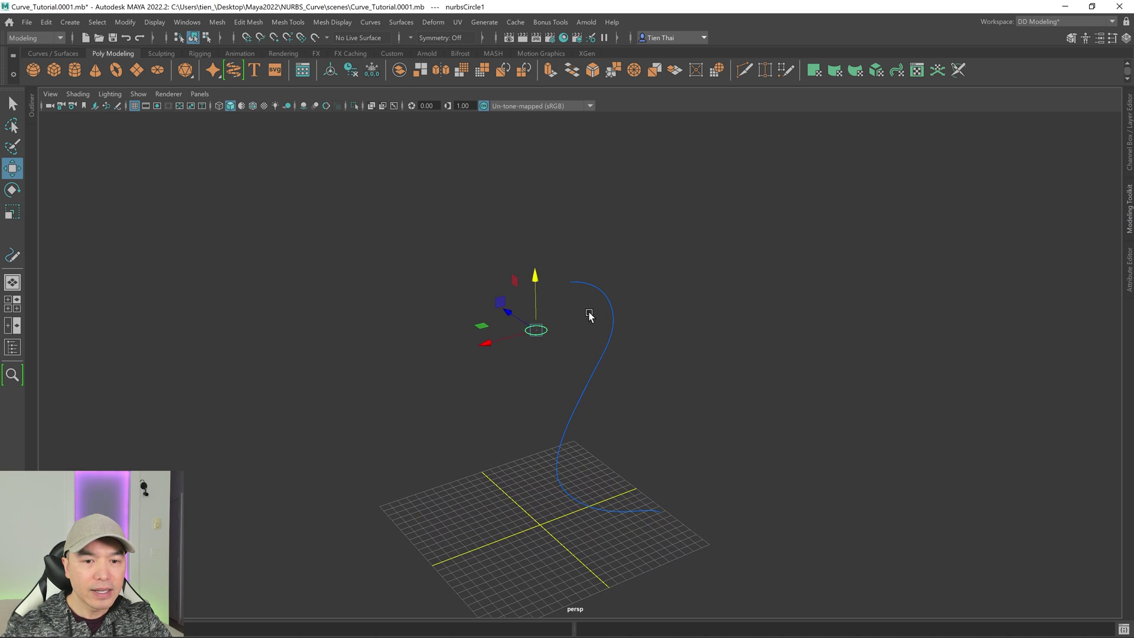
# Rotate the NURBS circle so it tilts out of the horizontal plane, and check it against the S-shaped curve.
pyautogui.press('e')
pyautogui.moveTo(504, 305); pyautogui.dragTo(618, 355)
pyautogui.press('q')
pyautogui.keyDown('alt'); pyautogui.moveTo(658, 397); pyautogui.dragTo(675, 392); pyautogui.keyUp('alt')
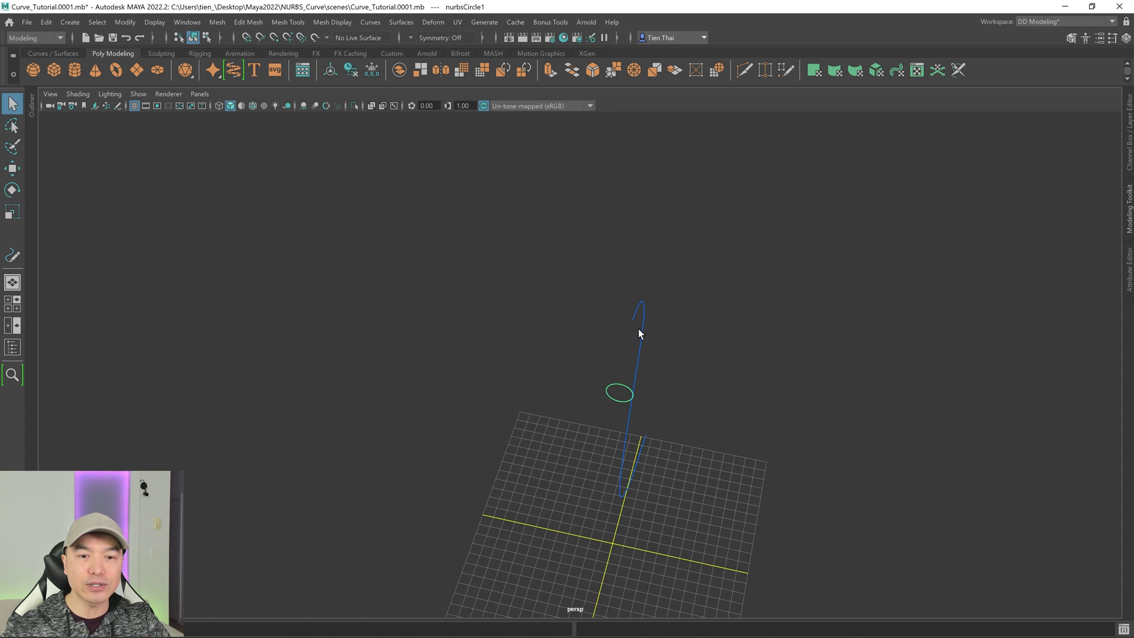
pyautogui.keyDown('alt'); pyautogui.moveTo(642, 314); pyautogui.dragTo(610, 322); pyautogui.keyUp('alt')
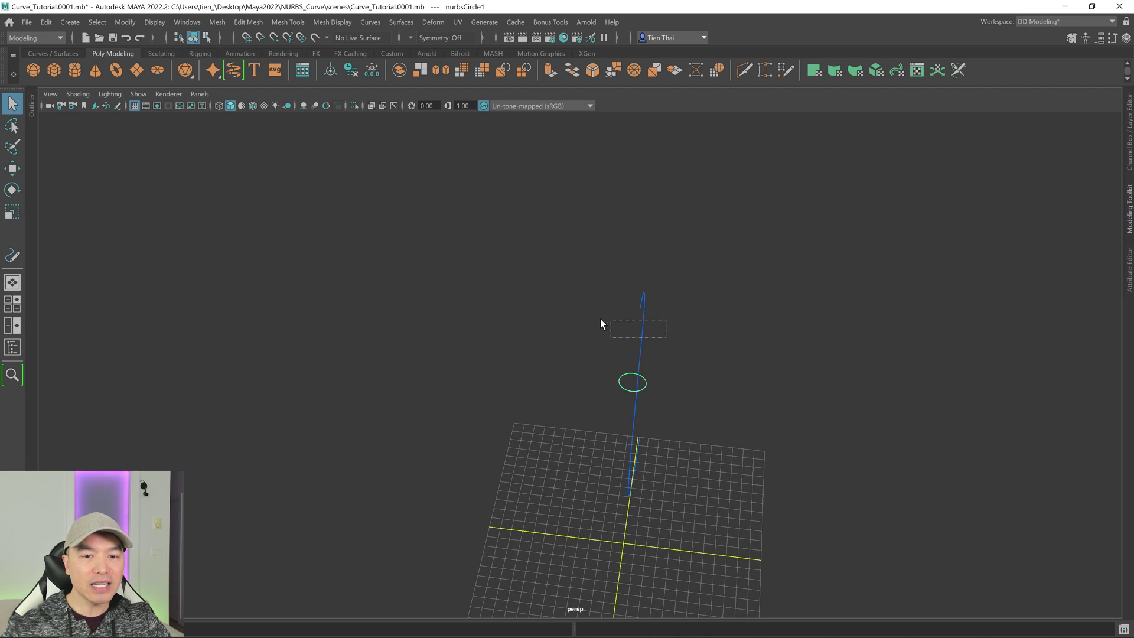
# Reselect the NURBS circle with the Move tool and reset its manipulator from a single axis to free movement.
pyautogui.click(641, 400)
pyautogui.press('w')
pyautogui.keyDown('alt'); pyautogui.moveTo(588, 552); pyautogui.dragTo(544, 461); pyautogui.keyUp('alt')
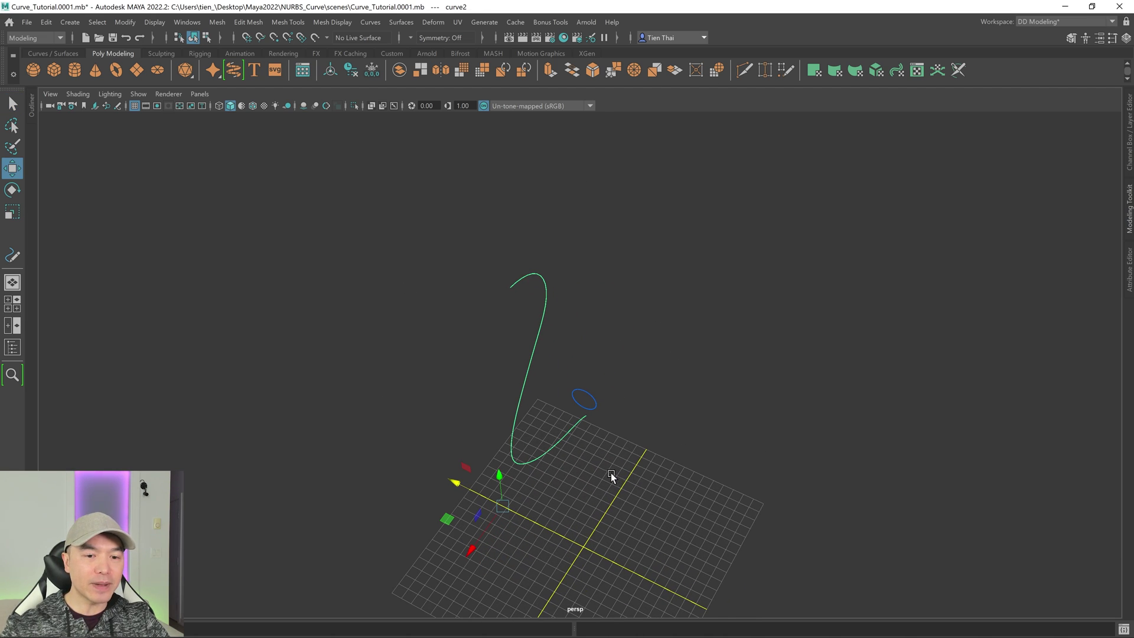
pyautogui.keyDown('alt'); pyautogui.moveTo(612, 476); pyautogui.dragTo(579, 427); pyautogui.keyUp('alt')
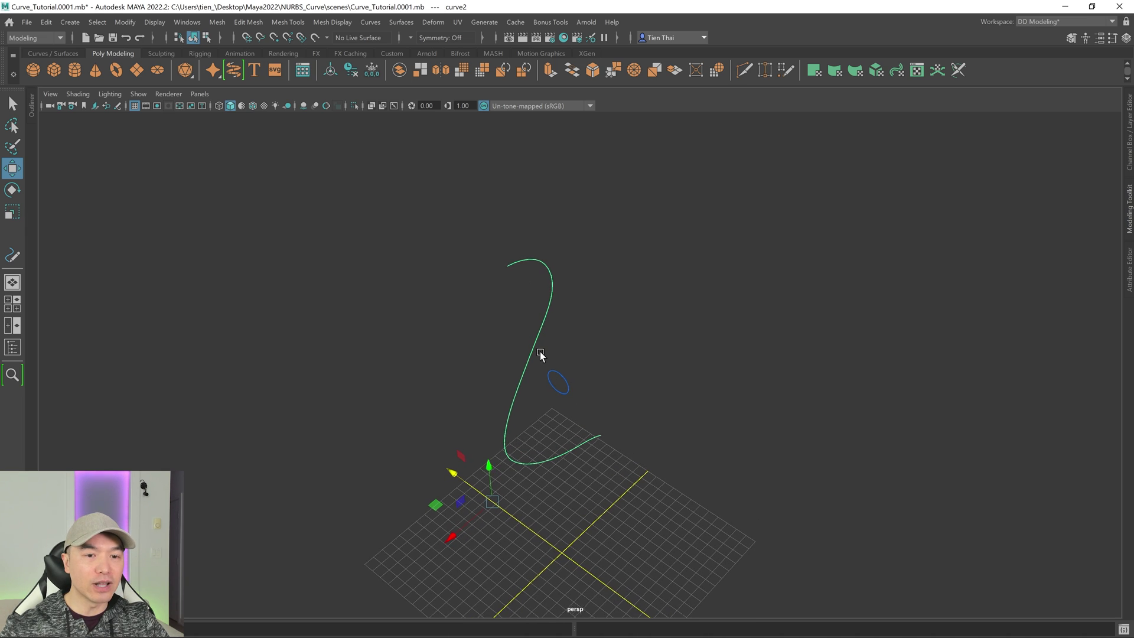
pyautogui.keyDown('alt'); pyautogui.moveTo(541, 355); pyautogui.dragTo(542, 347); pyautogui.keyUp('alt')
pyautogui.click(562, 368)
pyautogui.keyDown('alt'); pyautogui.moveTo(557, 405); pyautogui.dragTo(567, 329); pyautogui.keyUp('alt')
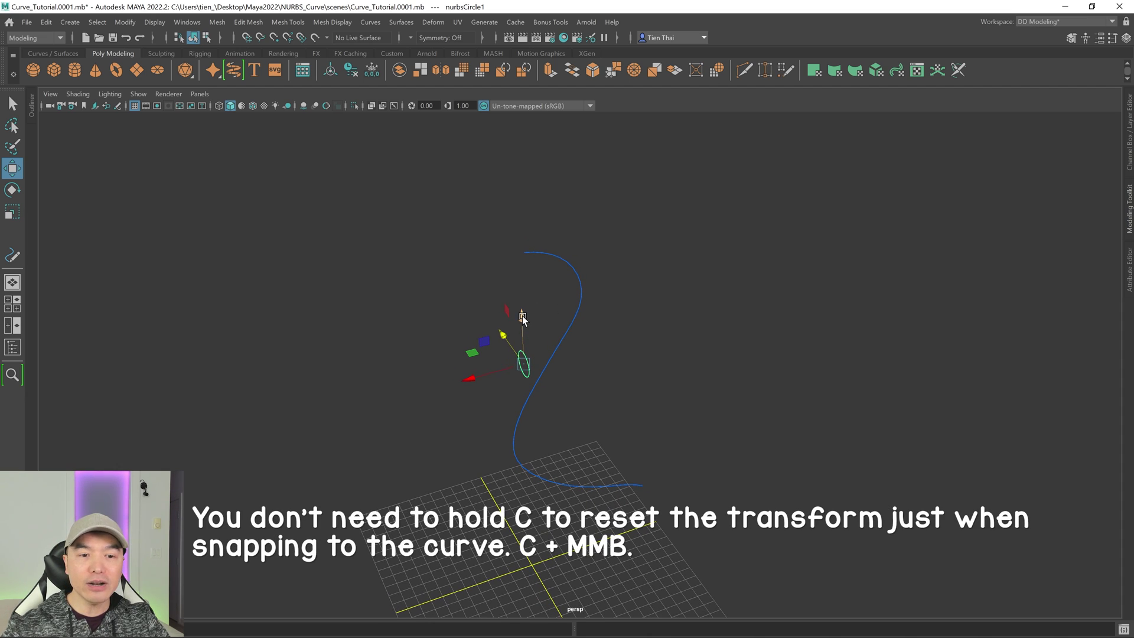
pyautogui.click(471, 378)
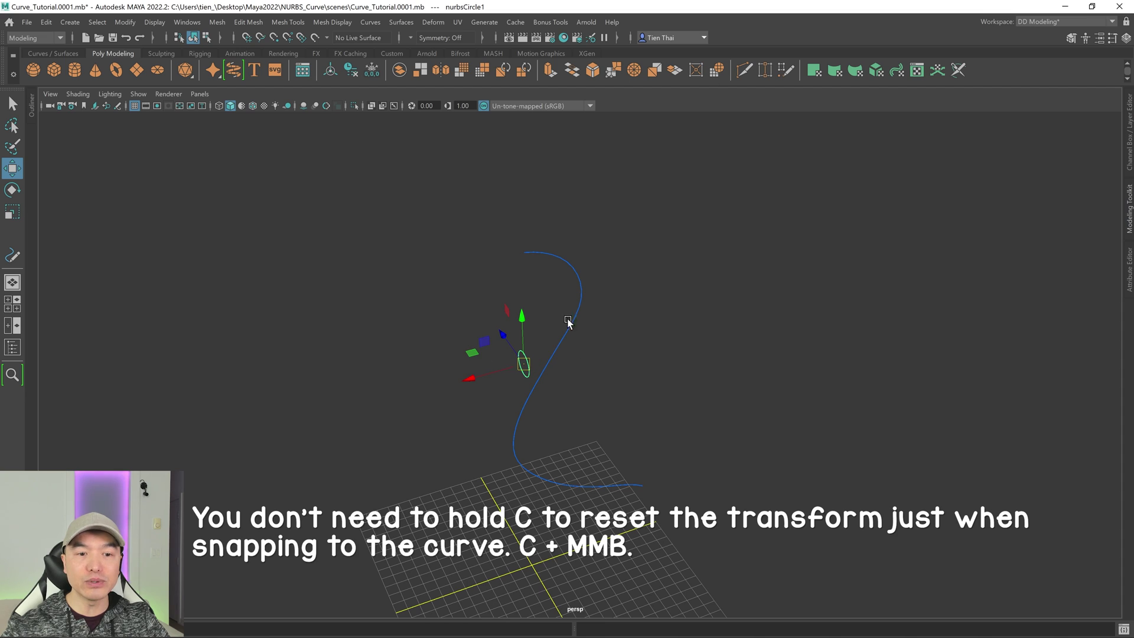
pyautogui.keyDown('alt'); pyautogui.moveTo(467, 399); pyautogui.dragTo(495, 378); pyautogui.keyUp('alt')
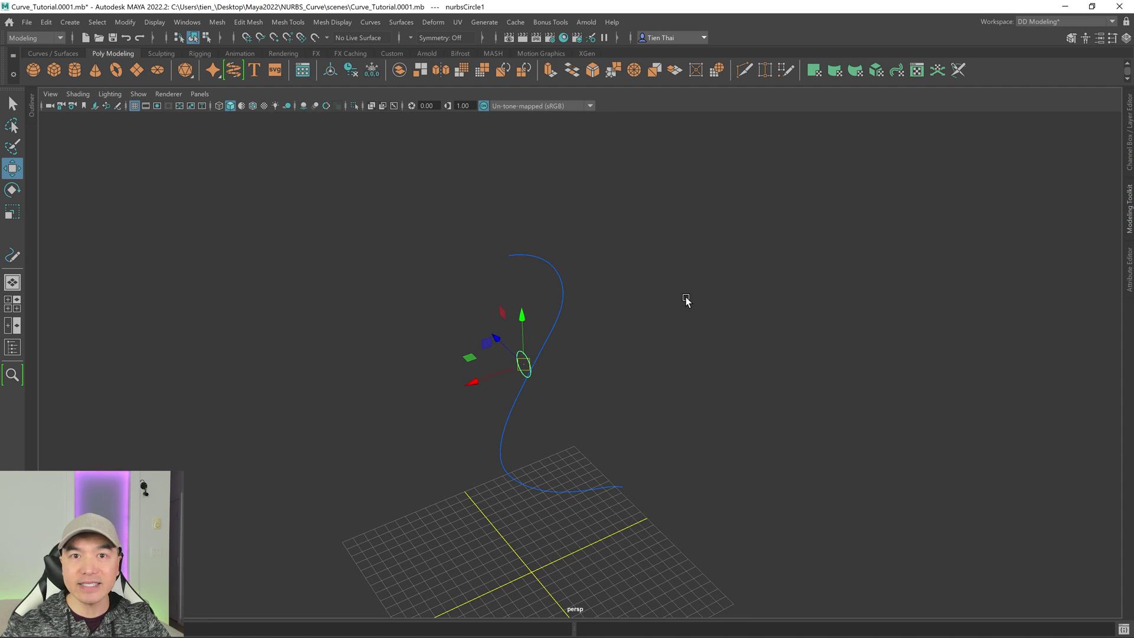
# Snap the NURBS circle onto the S-shaped curve at its upper end, and move it freely off the curve.
pyautogui.keyDown('alt'); pyautogui.moveTo(616, 263); pyautogui.dragTo(733, 333, button='right'); pyautogui.keyUp('alt')
pyautogui.keyDown('alt'); pyautogui.moveTo(632, 353); pyautogui.dragTo(627, 351, button='right'); pyautogui.keyUp('alt')
pyautogui.press('c')
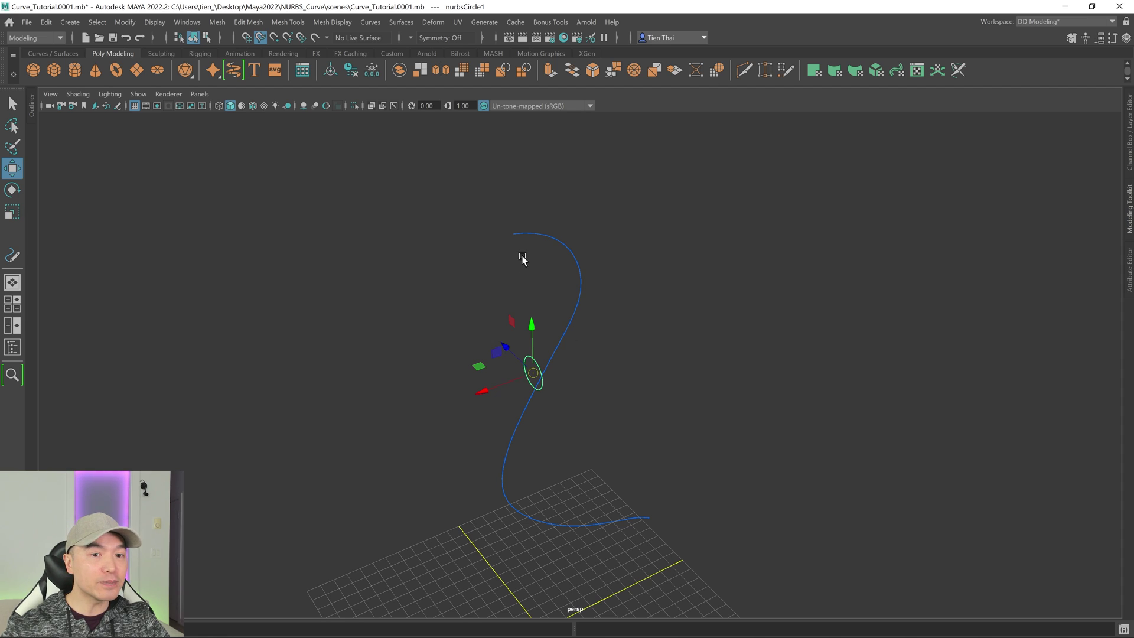
pyautogui.moveTo(515, 235); pyautogui.dragTo(519, 228, button='middle')
pyautogui.keyDown('alt'); pyautogui.moveTo(557, 278); pyautogui.dragTo(663, 282); pyautogui.keyUp('alt')
pyautogui.moveTo(663, 281); pyautogui.dragTo(572, 462, button='middle')
pyautogui.keyDown('alt'); pyautogui.moveTo(573, 462); pyautogui.dragTo(578, 438); pyautogui.keyUp('alt')
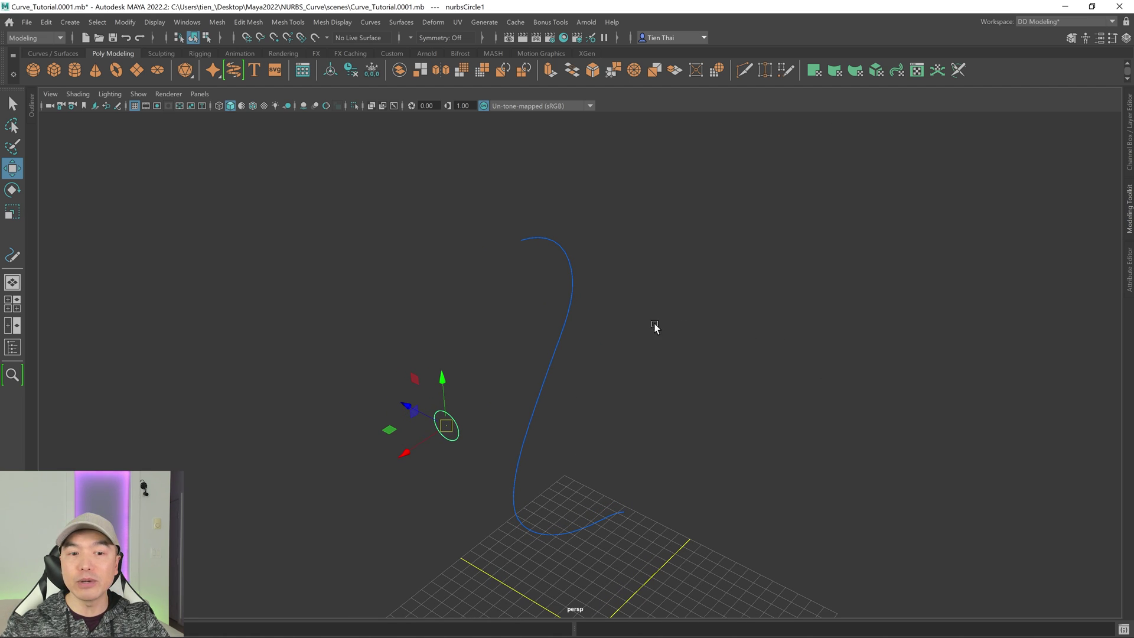
# Try snapping the NURBS circle onto the upper end of the S-shaped curve, and undo that move.
pyautogui.keyDown('alt'); pyautogui.moveTo(582, 475); pyautogui.dragTo(573, 454); pyautogui.keyUp('alt')
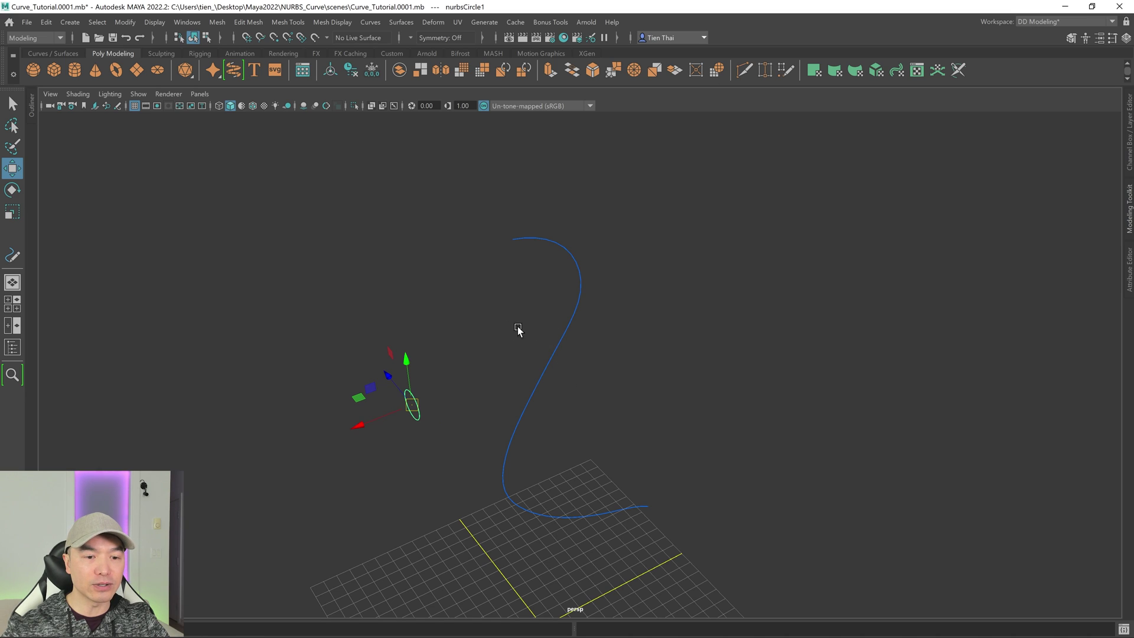
pyautogui.press('c')
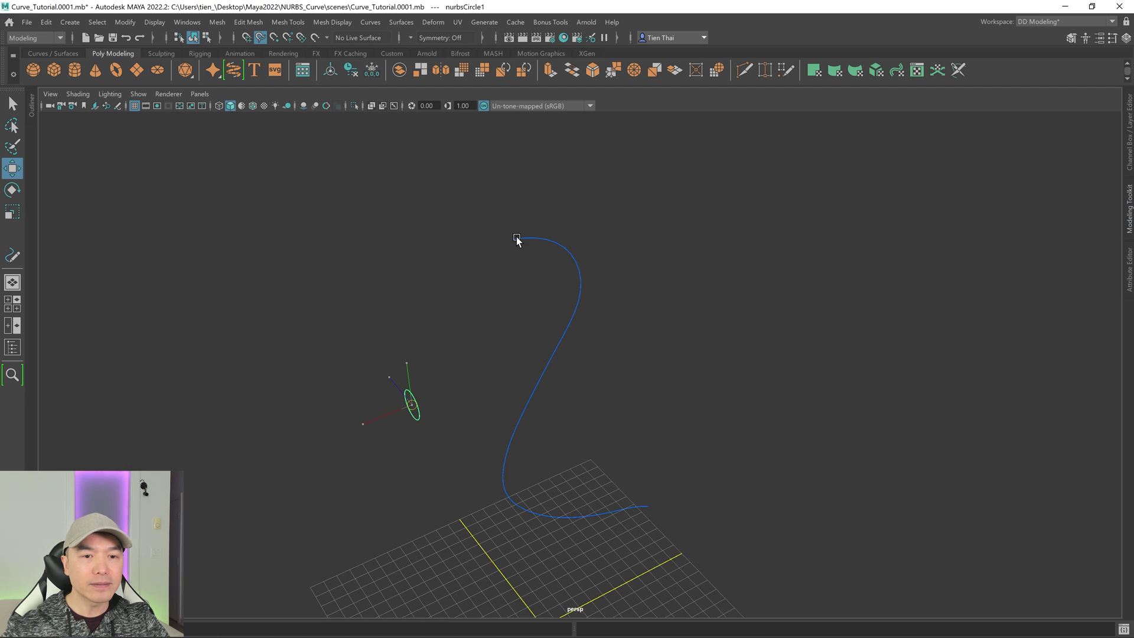
pyautogui.middleClick(517, 241)
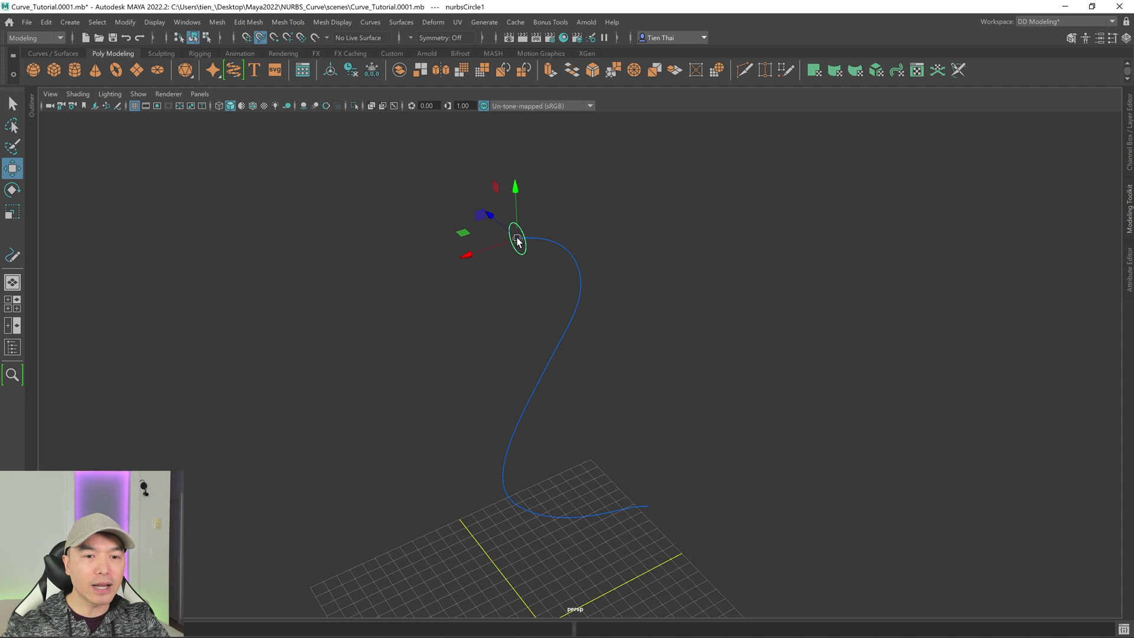
pyautogui.hotkey('ctrl', 'z')
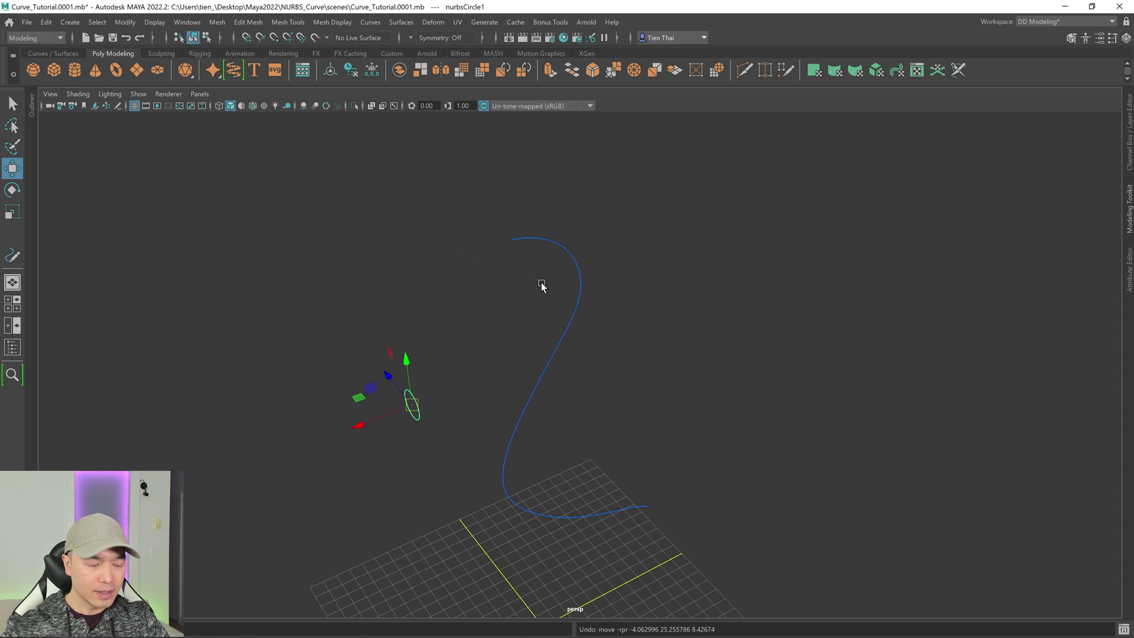
# Snap the NURBS circle onto the upper endpoint of the S-shaped curve with curve snapping, and return to the Select tool.
pyautogui.press('c')
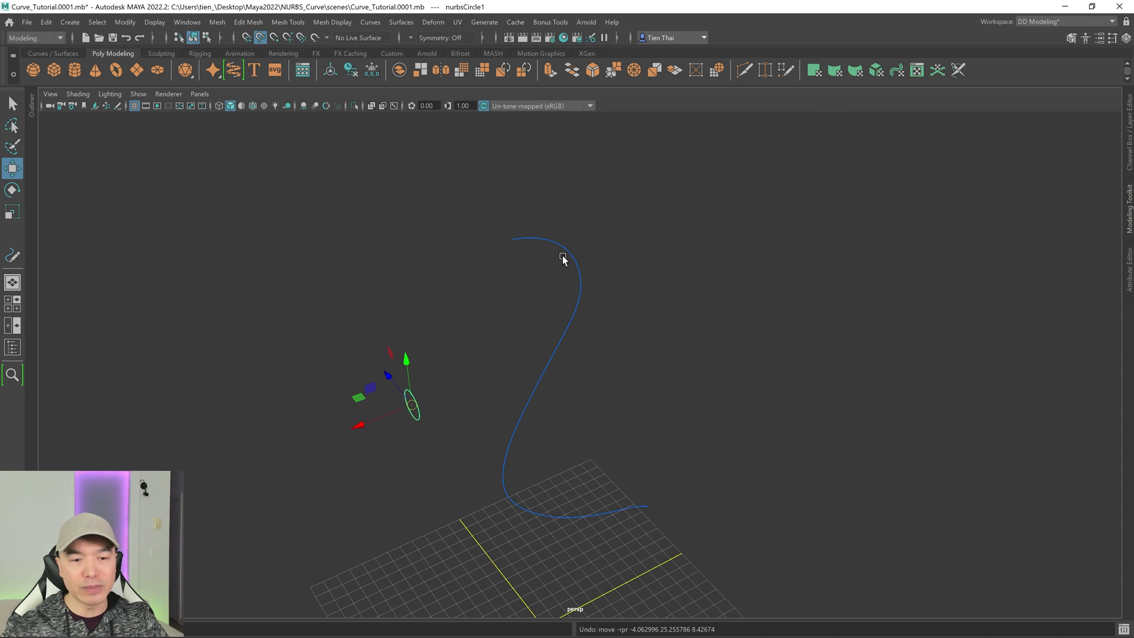
pyautogui.middleClick(518, 240)
pyautogui.moveTo(518, 241); pyautogui.dragTo(490, 251, button='middle')
pyautogui.keyDown('alt'); pyautogui.moveTo(534, 322); pyautogui.dragTo(504, 214); pyautogui.keyUp('alt')
pyautogui.press('q')
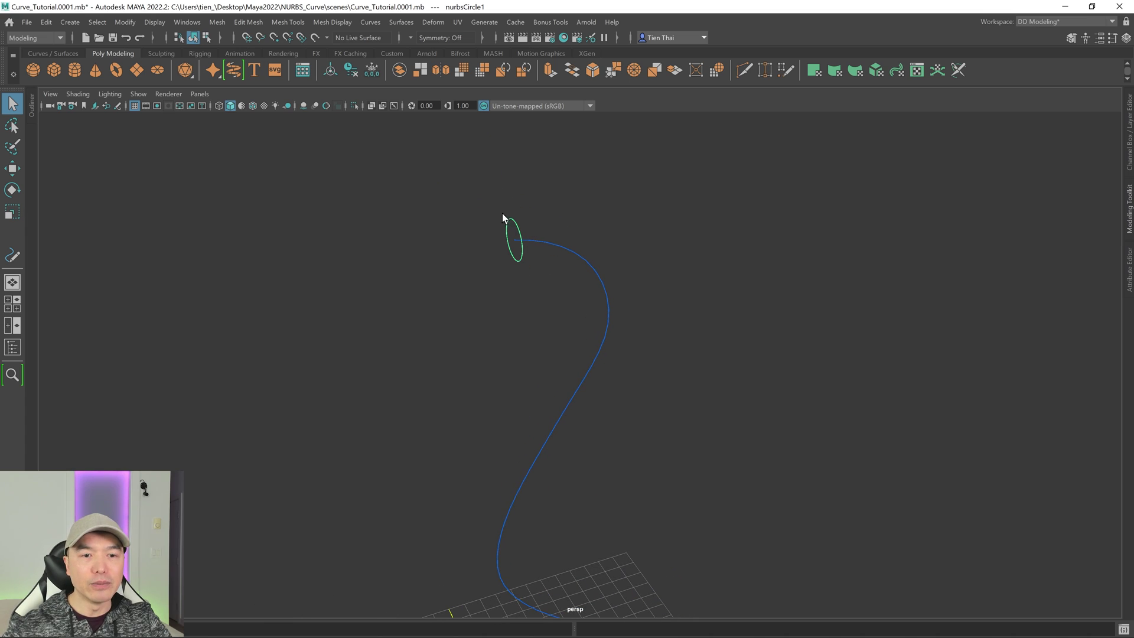
# Add the S-shaped curve to the selection after the circle, and extrude the circle along it as a NURBS surface.
pyautogui.keyDown('alt'); pyautogui.moveTo(519, 526); pyautogui.dragTo(576, 447); pyautogui.keyUp('alt')
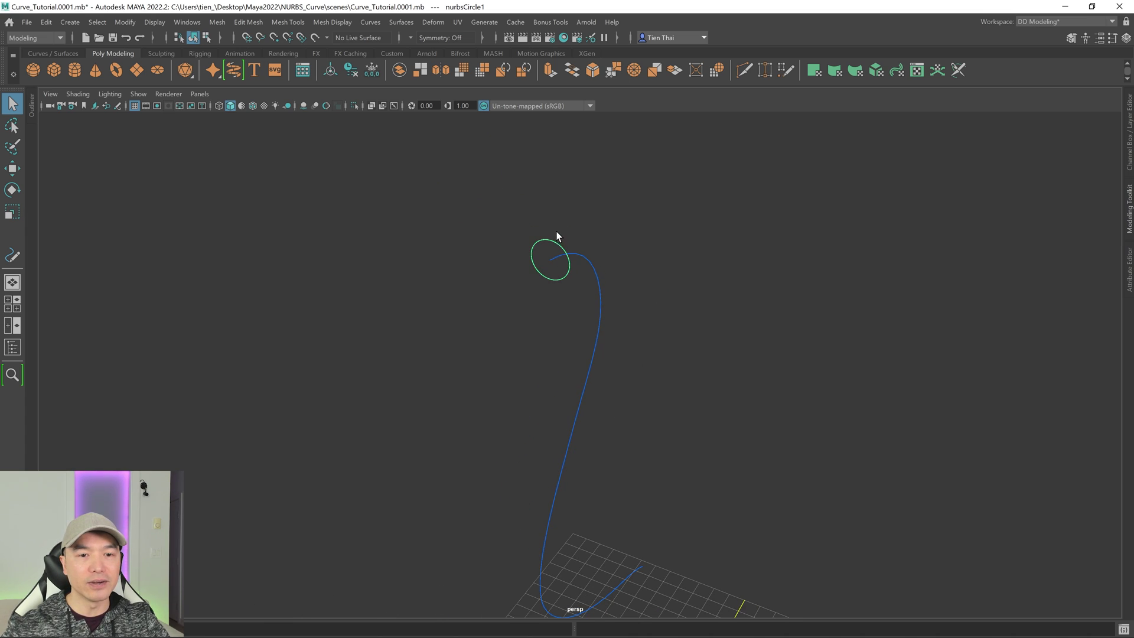
pyautogui.click(600, 307)
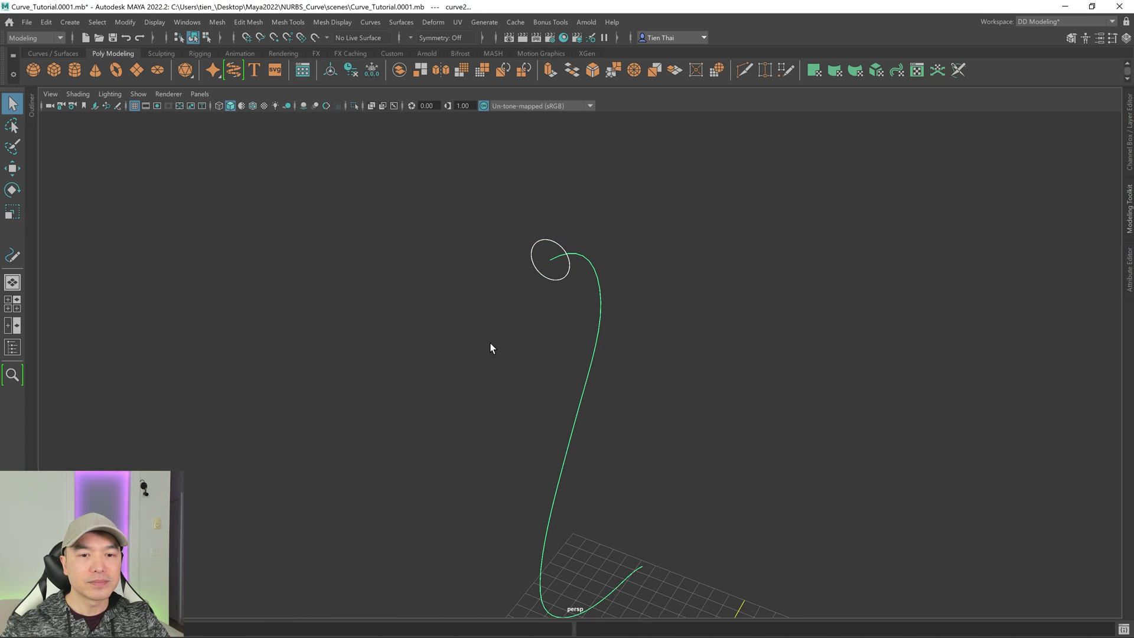
pyautogui.click(370, 22)
pyautogui.moveTo(388, 21)
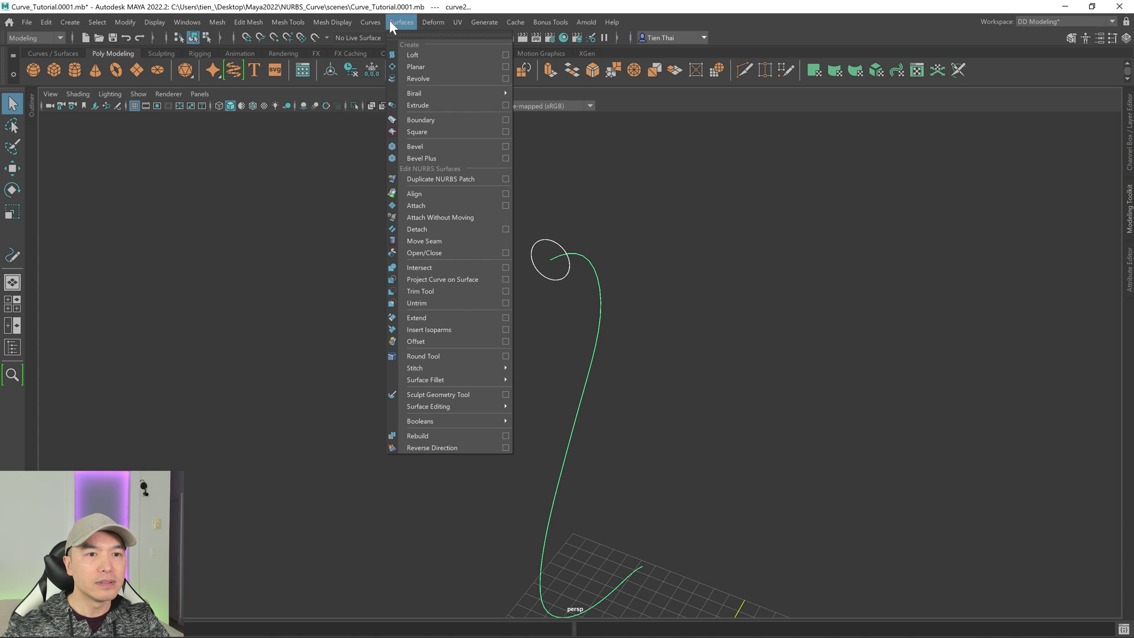
pyautogui.click(414, 105)
# Enable Fixed Path in the extrude's attributes so the tube follows the S-shaped curve, and check the tube.
pyautogui.keyDown('alt'); pyautogui.moveTo(739, 438); pyautogui.dragTo(573, 458); pyautogui.keyUp('alt')
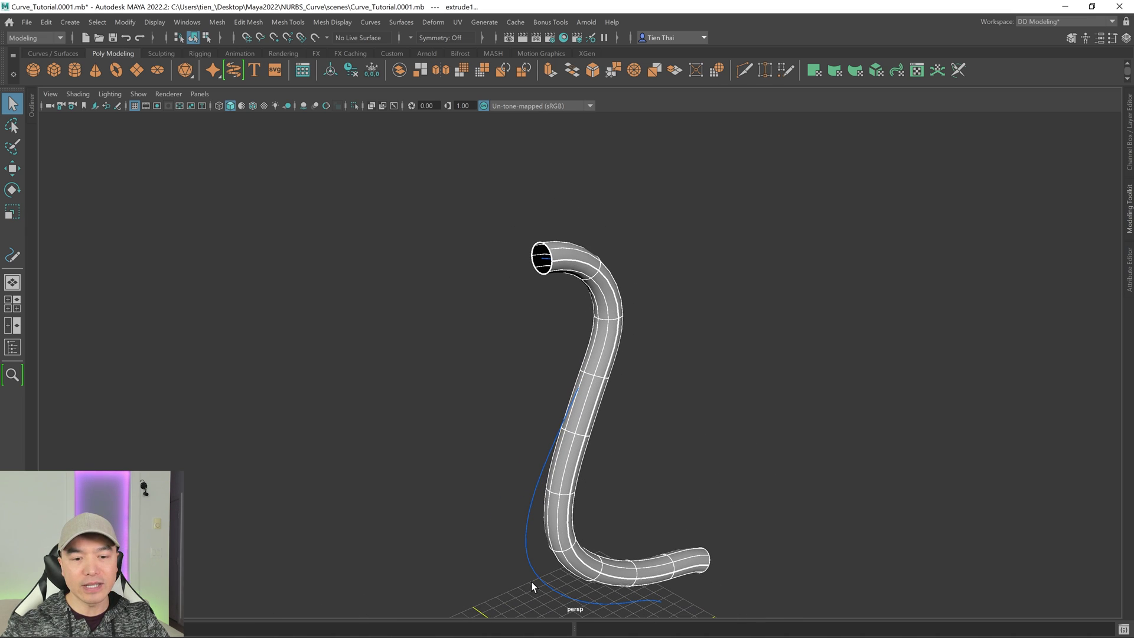
pyautogui.click(1128, 280)
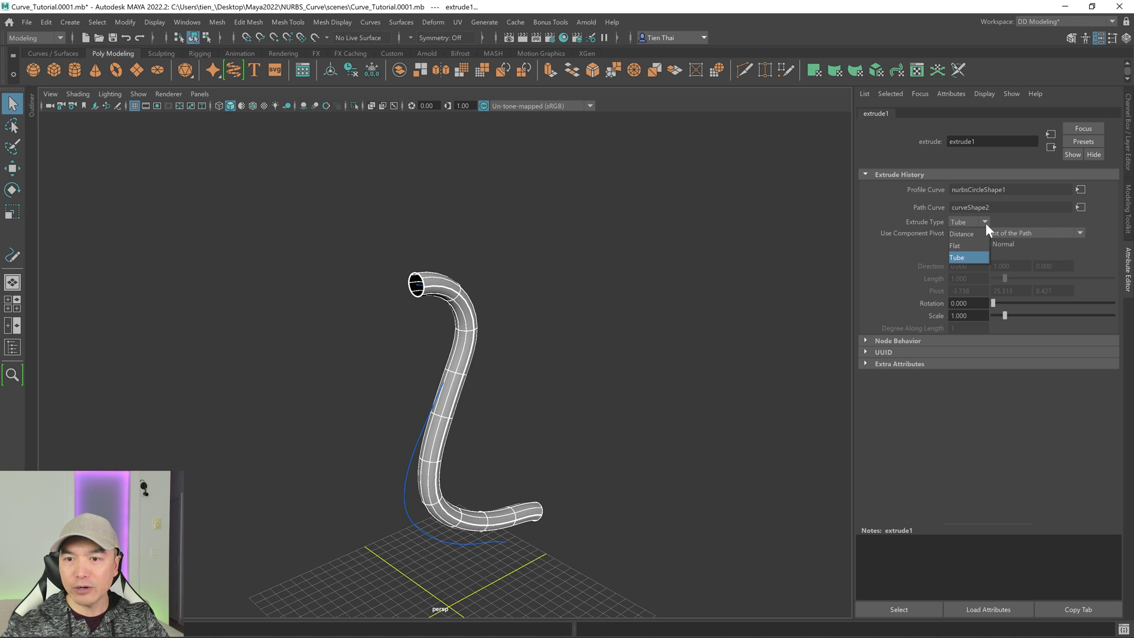
pyautogui.click(953, 254)
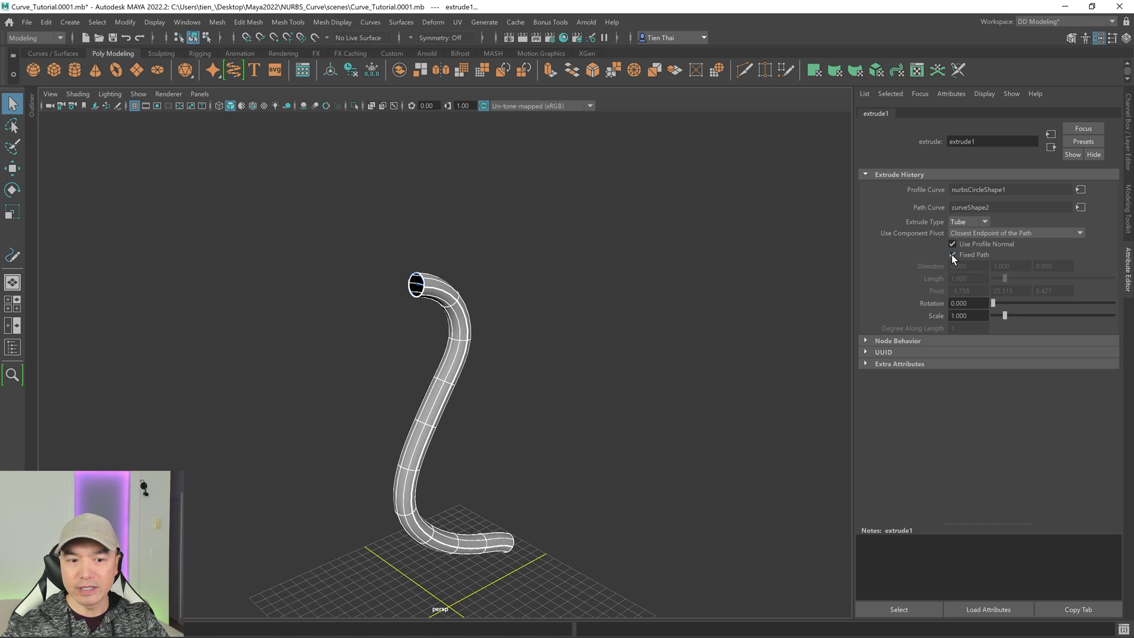
pyautogui.keyDown('alt'); pyautogui.moveTo(429, 397); pyautogui.dragTo(488, 418); pyautogui.keyUp('alt')
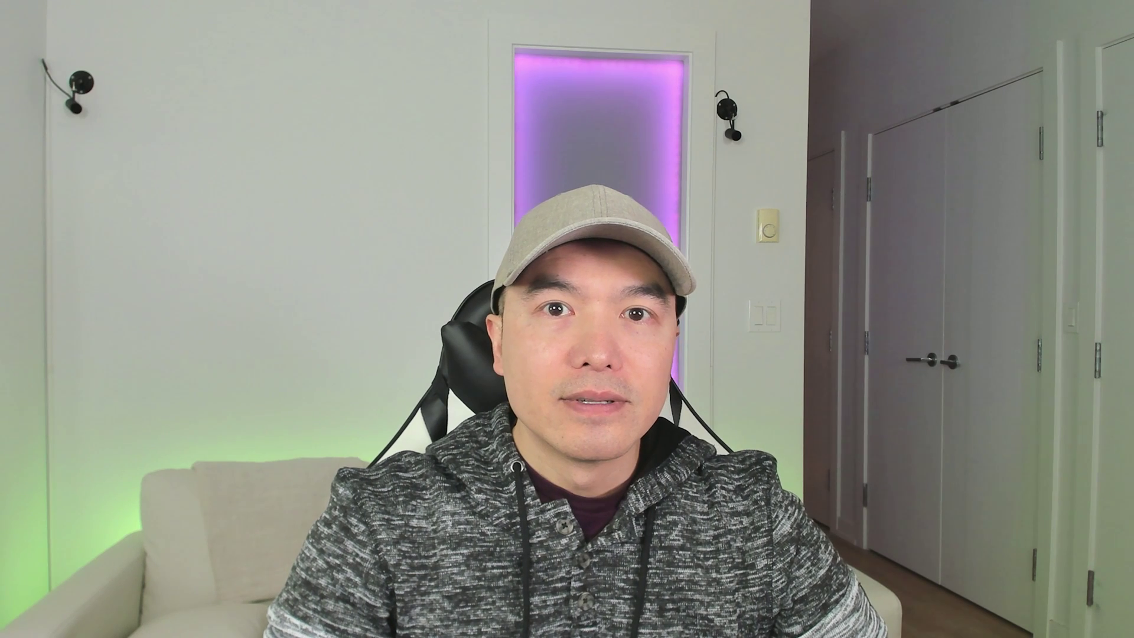